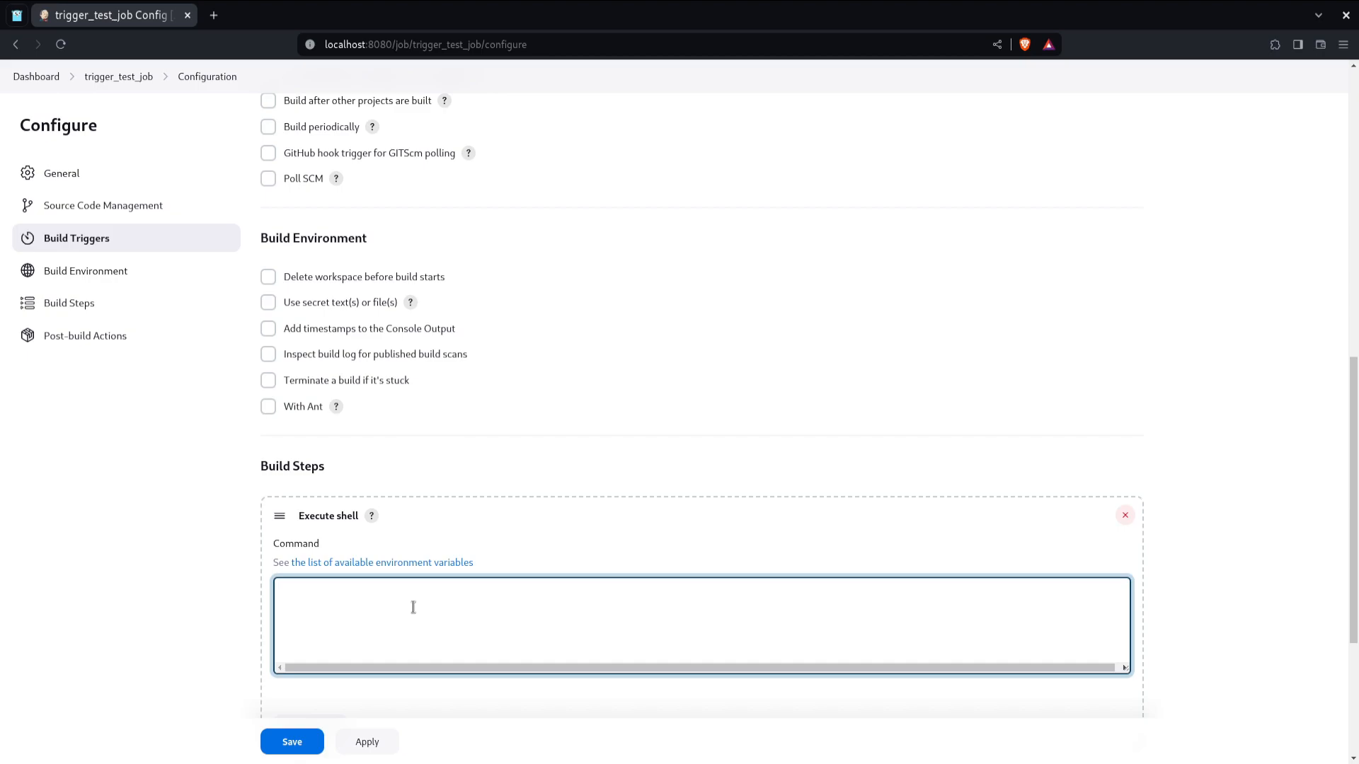
Step: Paste the command echo "Job is executed" into the Execute shell build step and save the job
type("echo \"Job is executed\"")
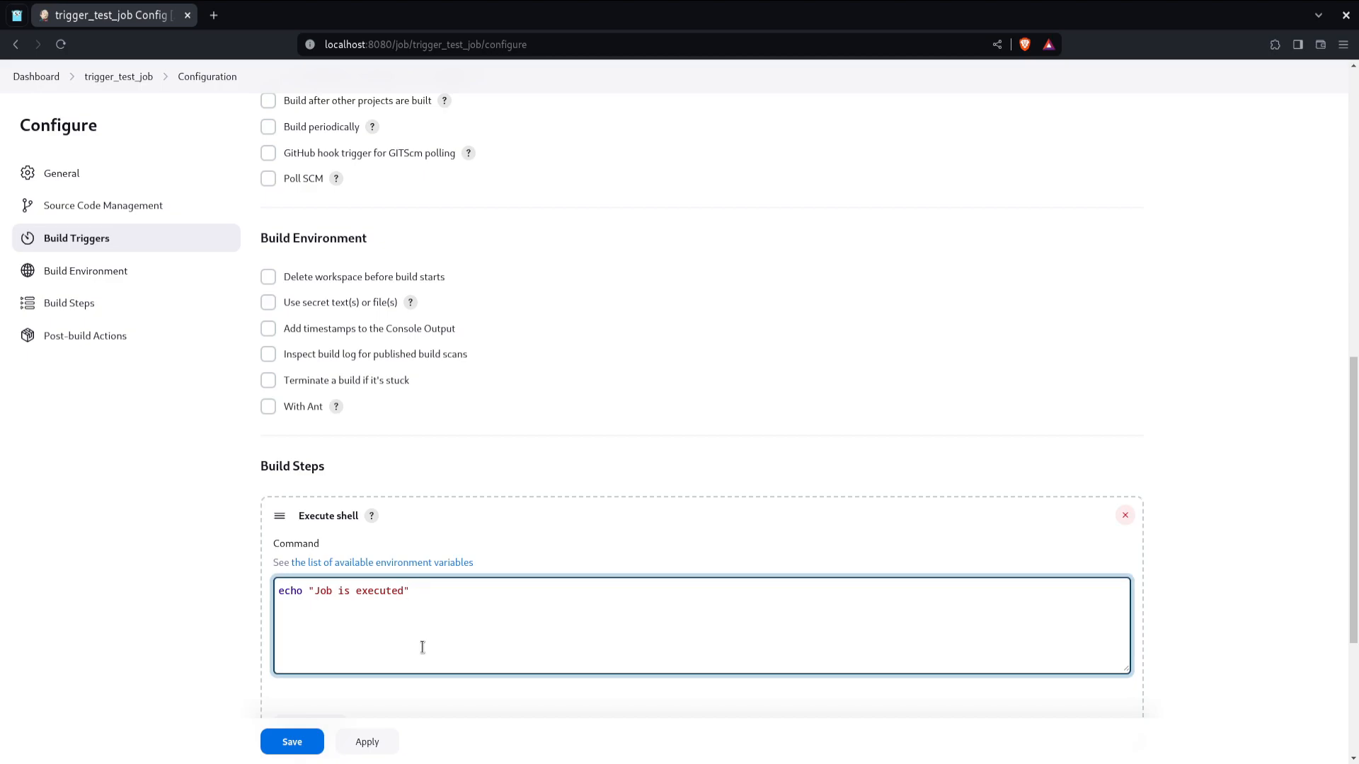
left_click(311, 736)
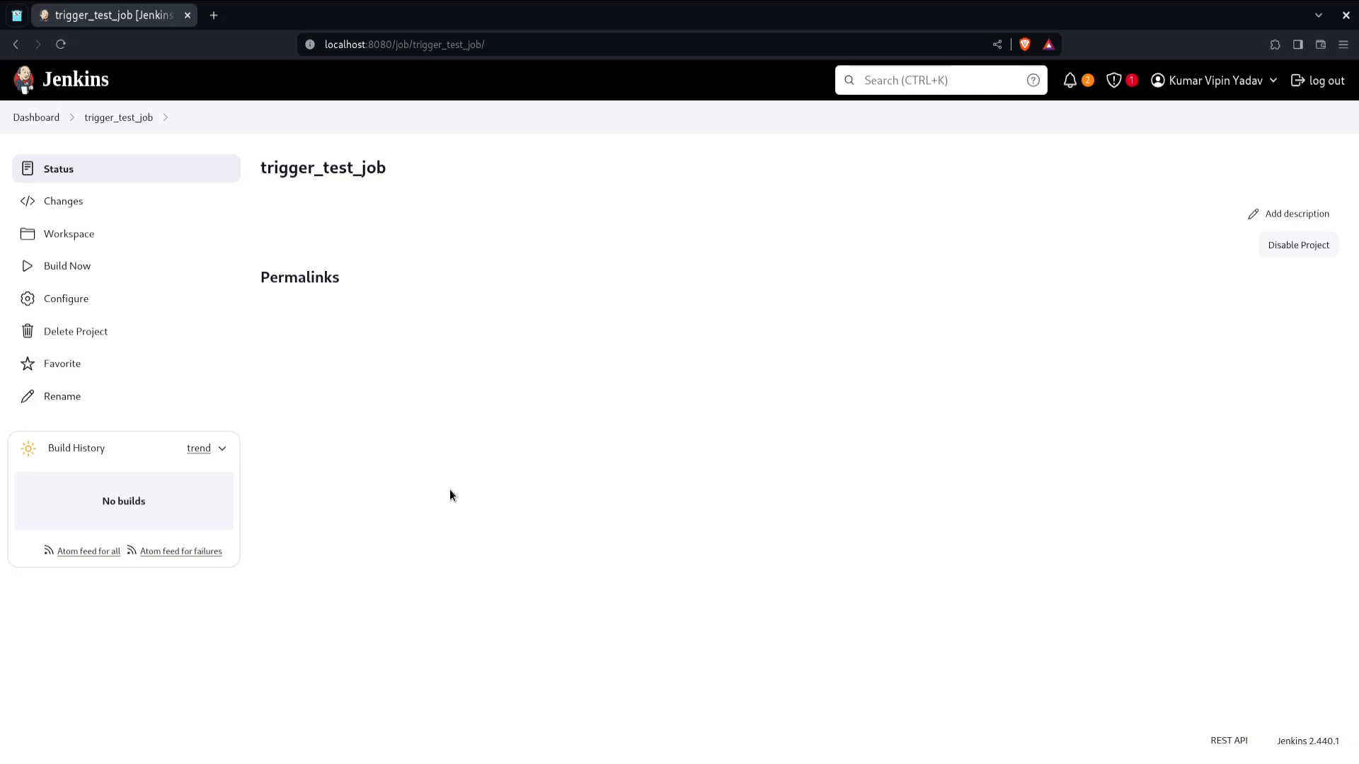
Step: Build the job now and open the console output of build #1 in a new tab, then close it
left_click(108, 265)
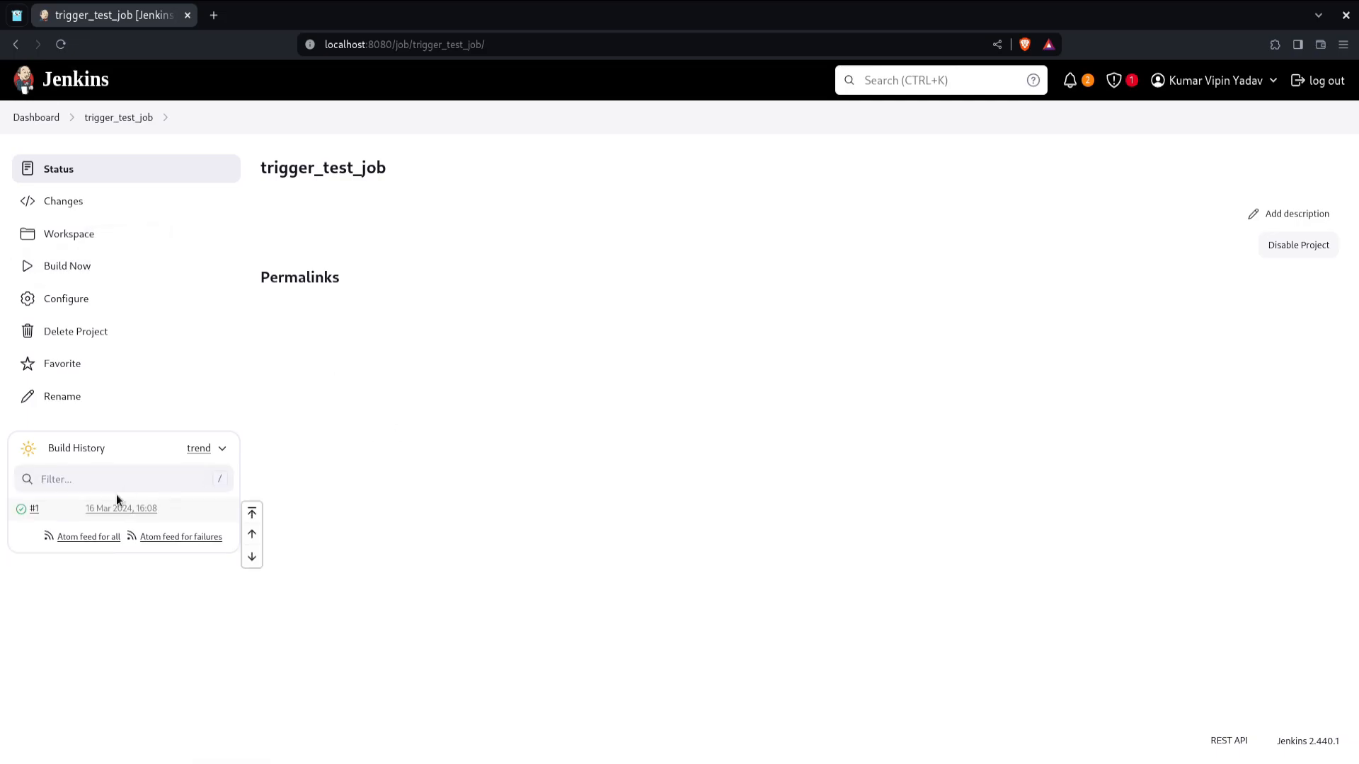
middle_click(61, 529)
left_click(276, 15)
left_click(80, 234)
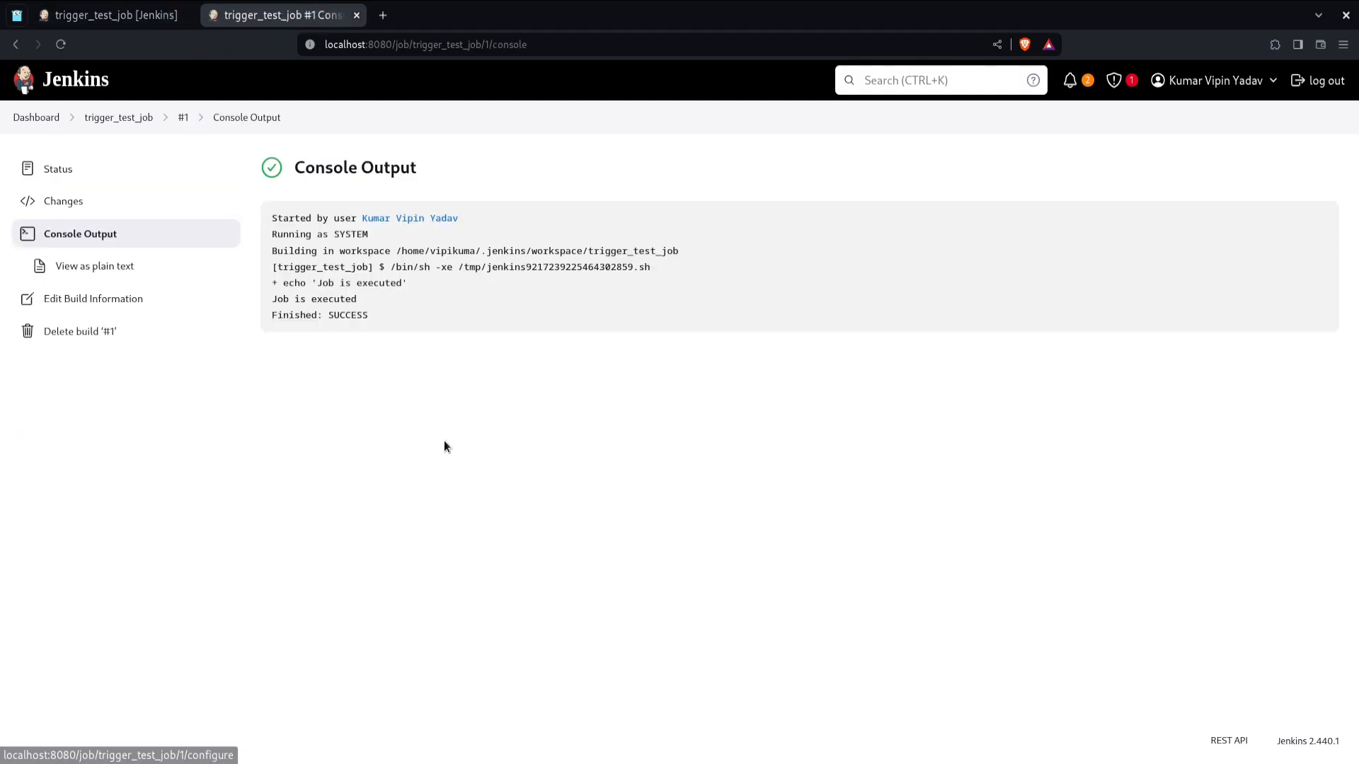
key("ctrl+w")
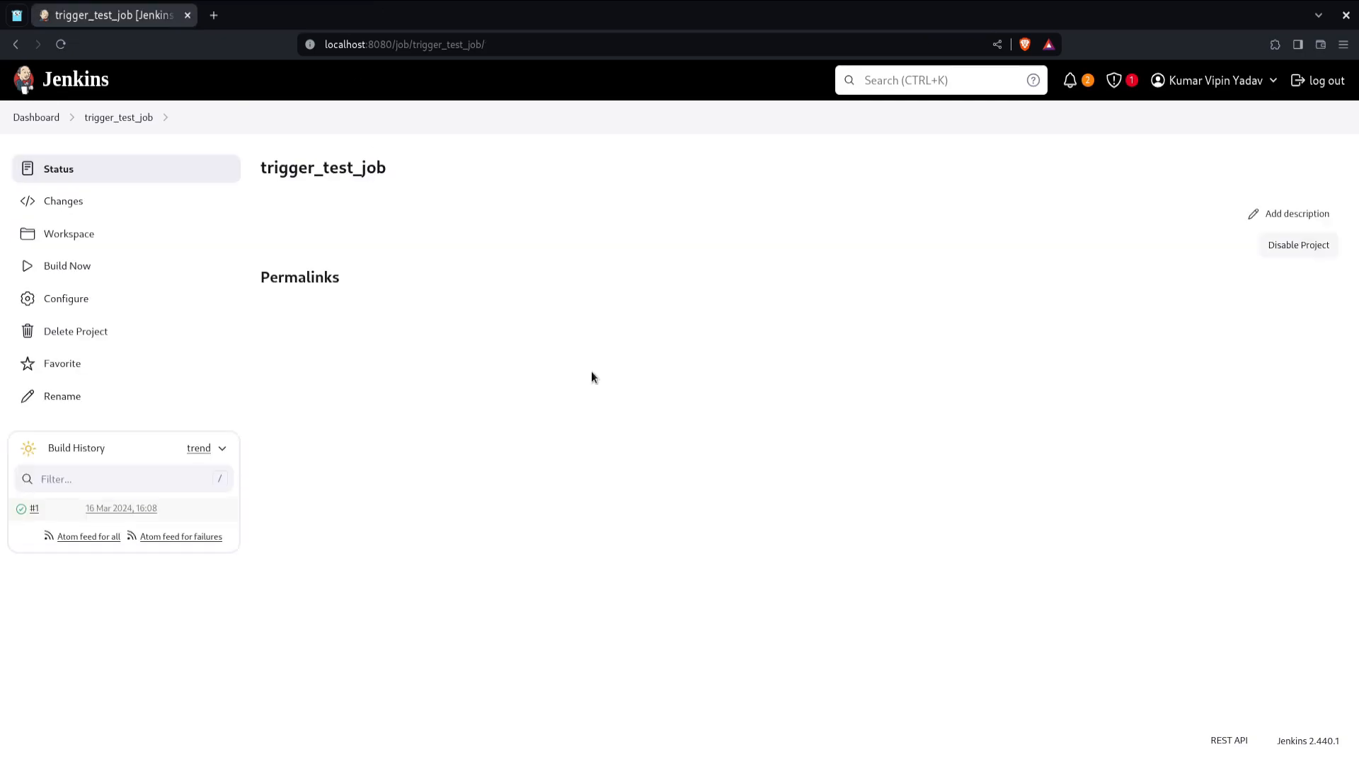
Step: Open the job configuration, enable triggering builds remotely, and enter an authentication token
left_click(151, 304)
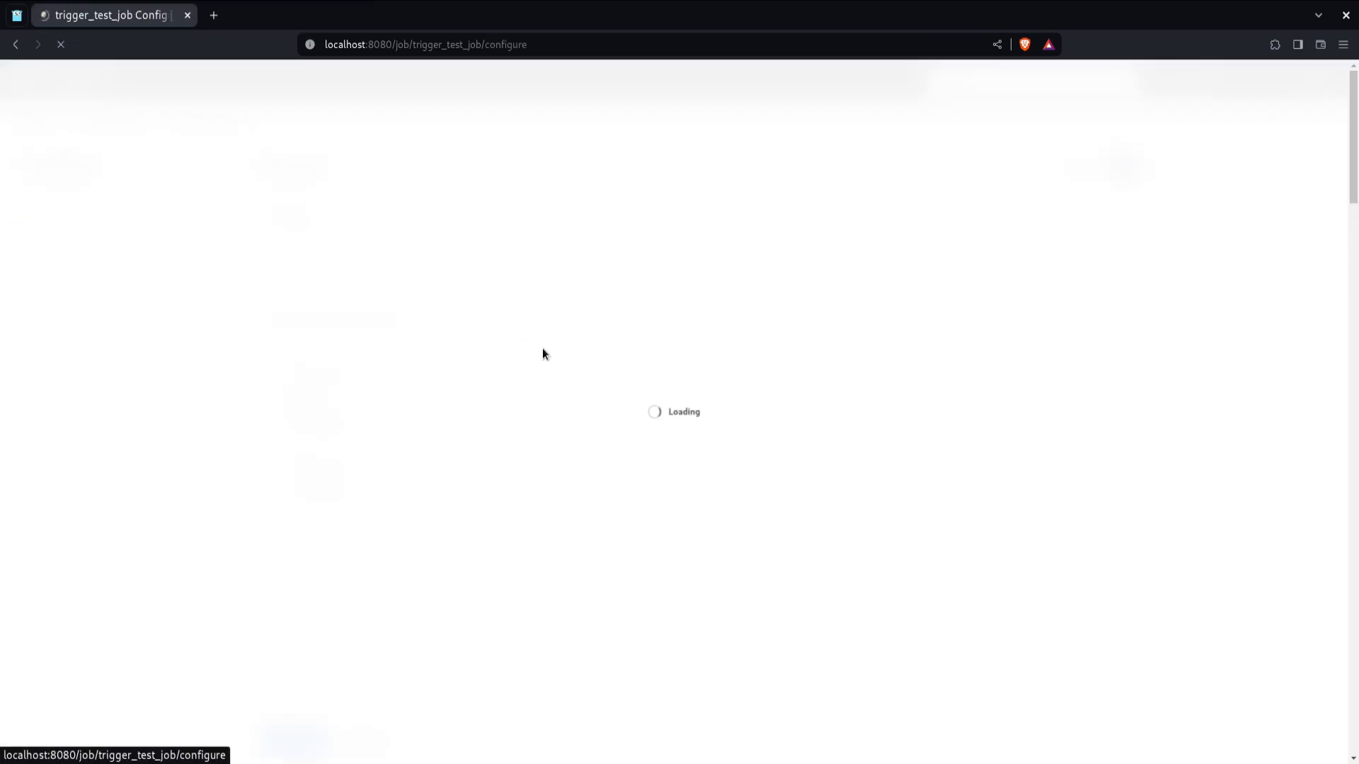
left_click(173, 287)
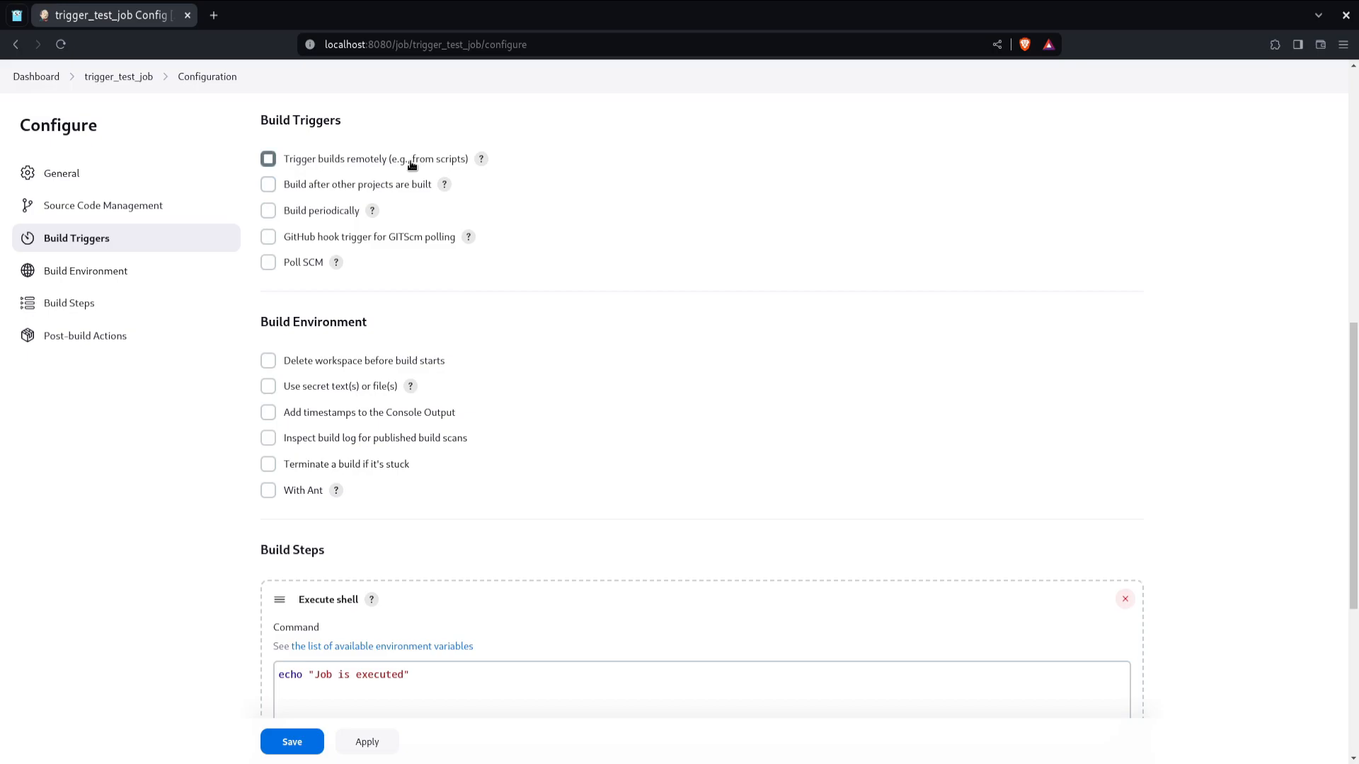
left_click(411, 161)
left_click(431, 210)
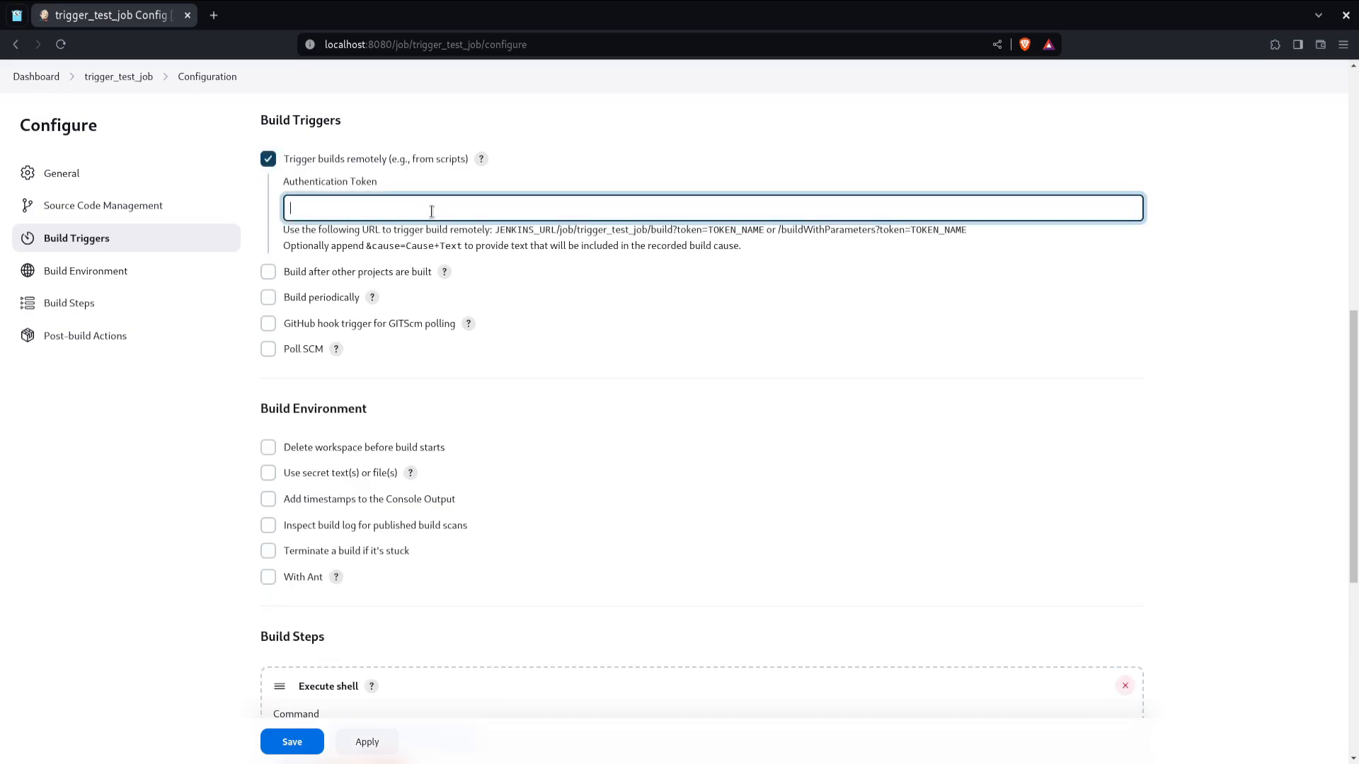
left_click_drag(399, 166, 442, 167)
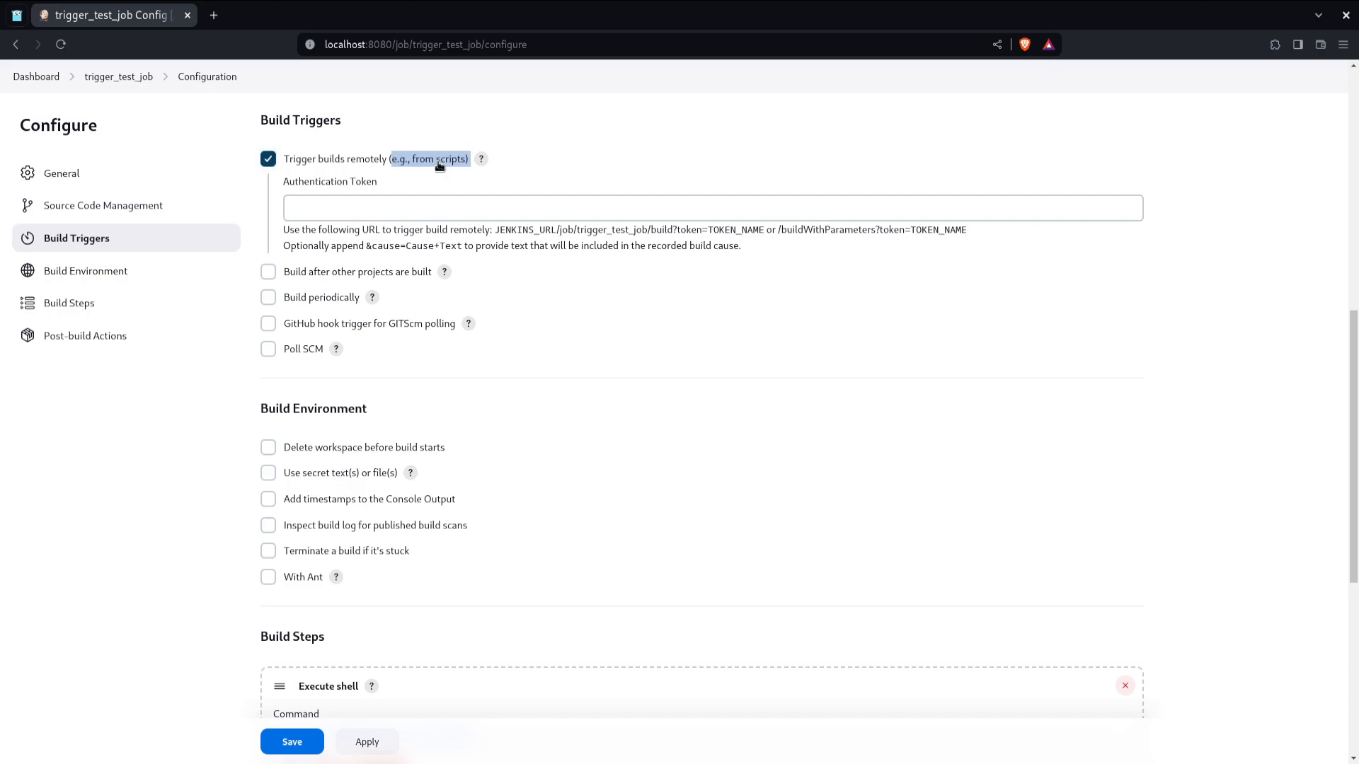
left_click(443, 213)
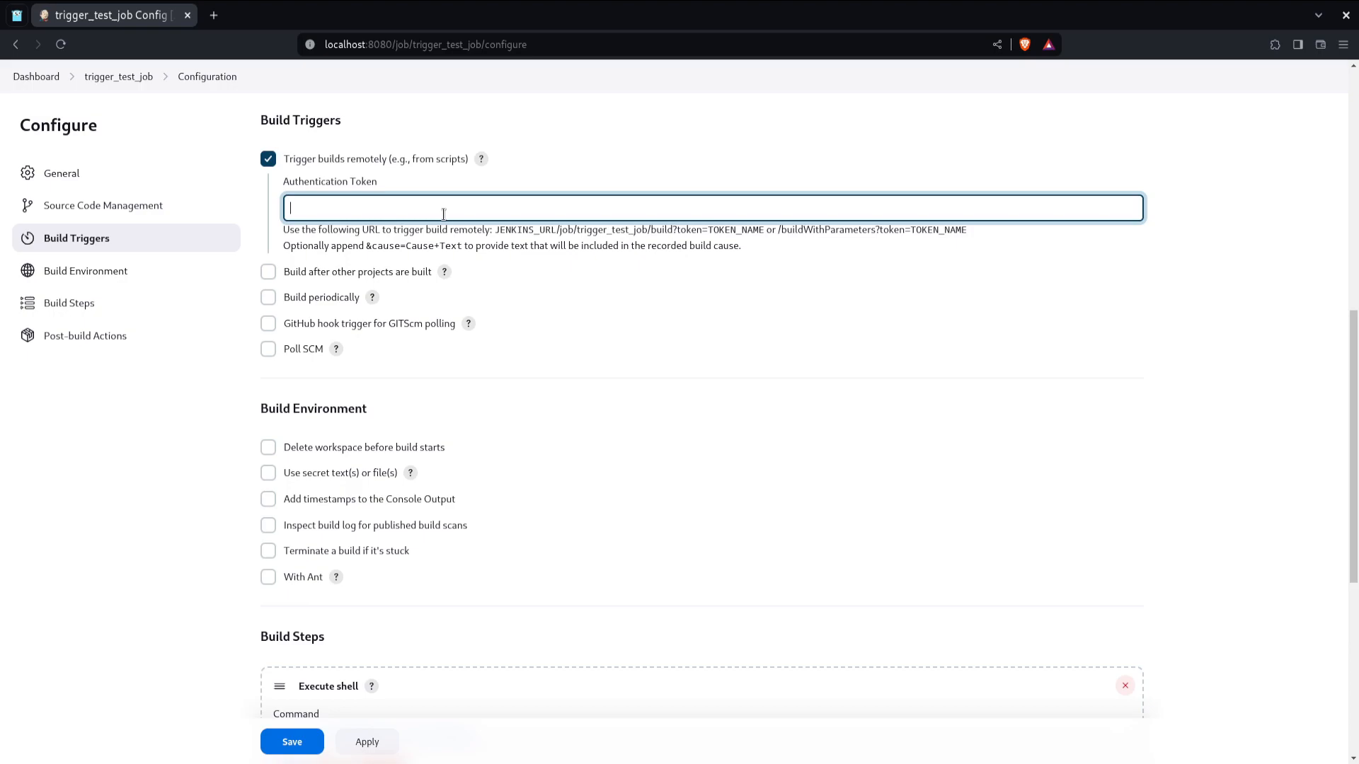
type("test_auth_token")
left_click(453, 230)
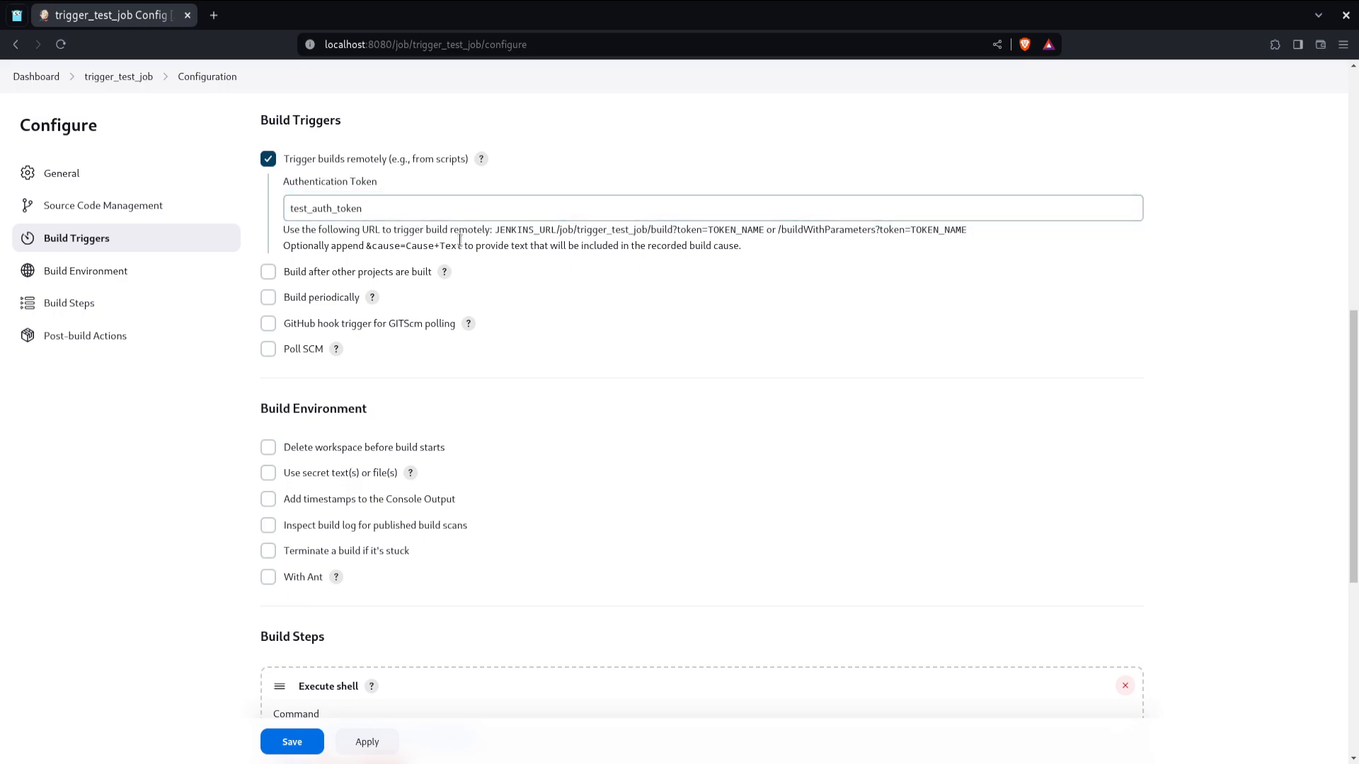
Step: Read the help for remote build triggering and examine the trigger URL format shown under the token field
left_click(481, 159)
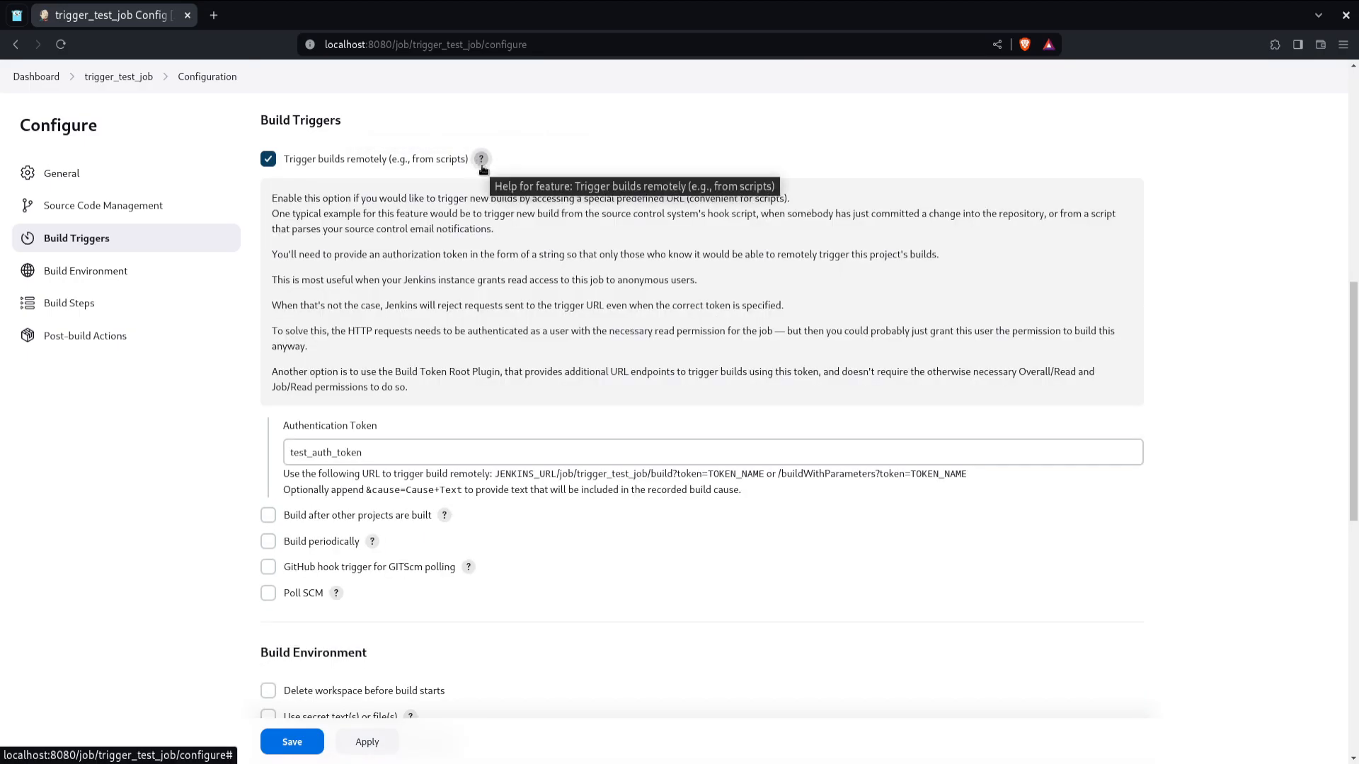
left_click_drag(274, 198, 677, 391)
left_click(677, 392)
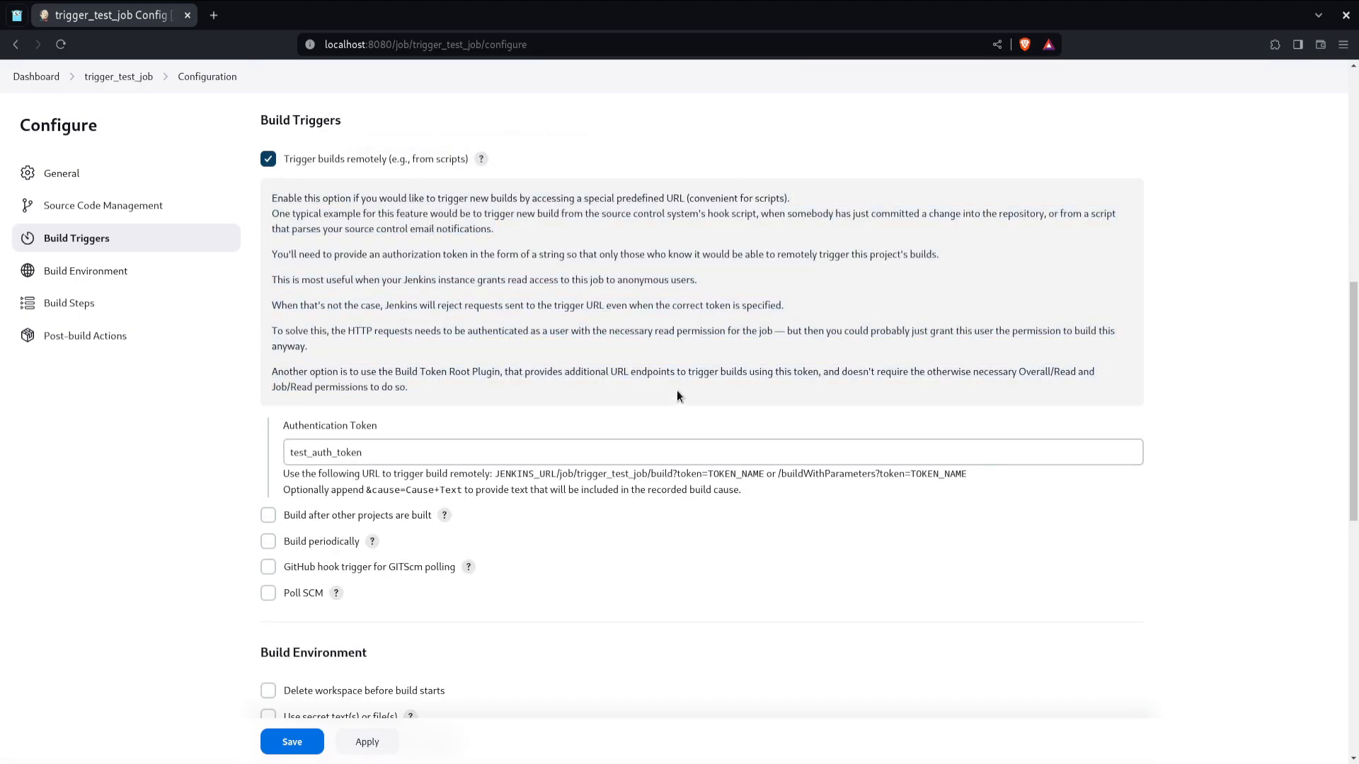
left_click(481, 160)
triple_click(446, 230)
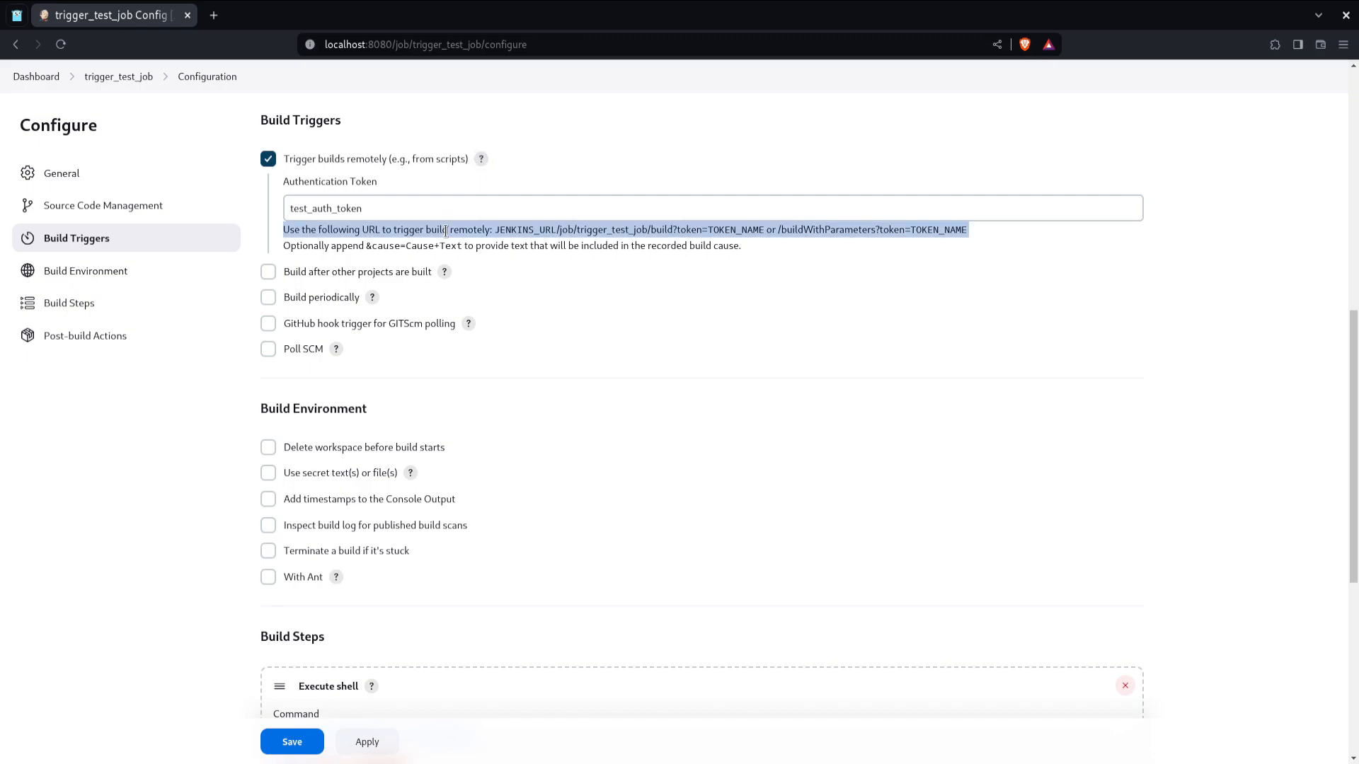
left_click(450, 245)
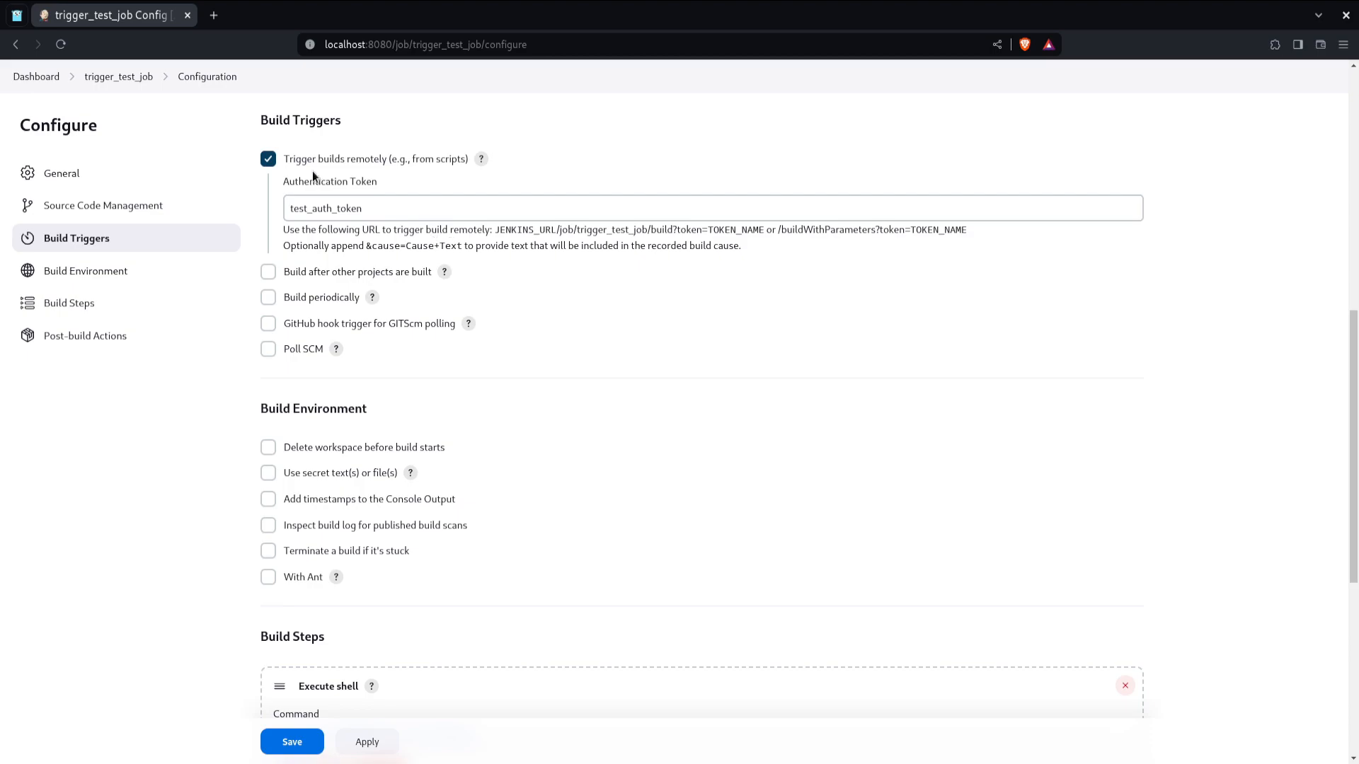
double_click(505, 231)
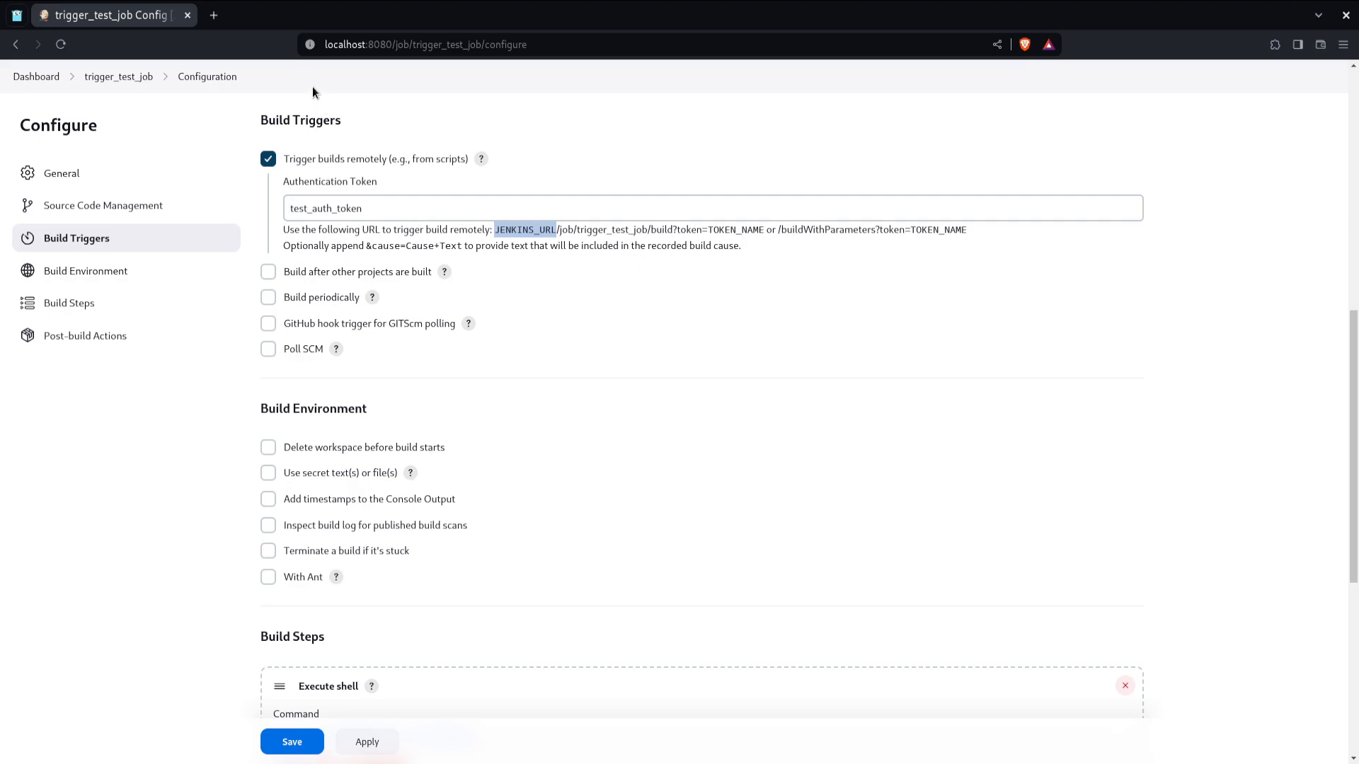
double_click(346, 45)
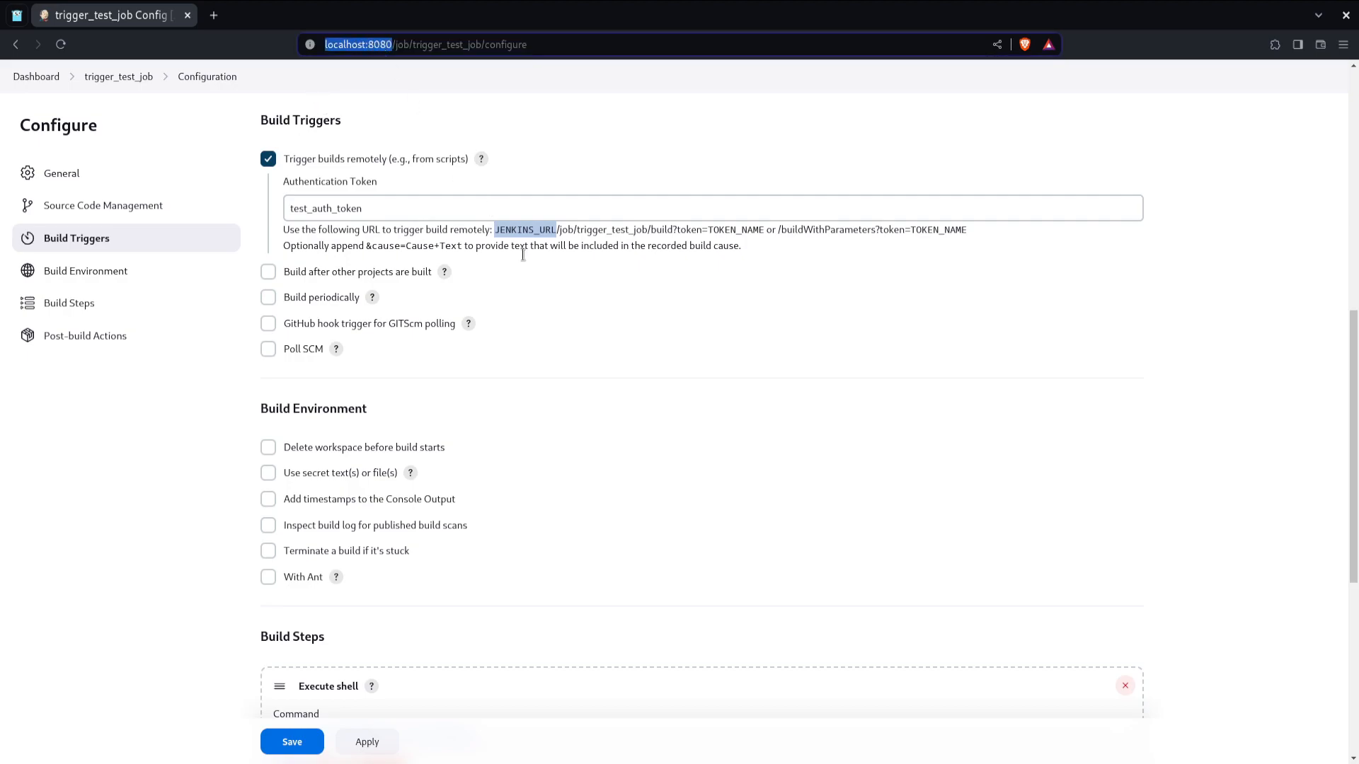
left_click_drag(560, 231, 647, 231)
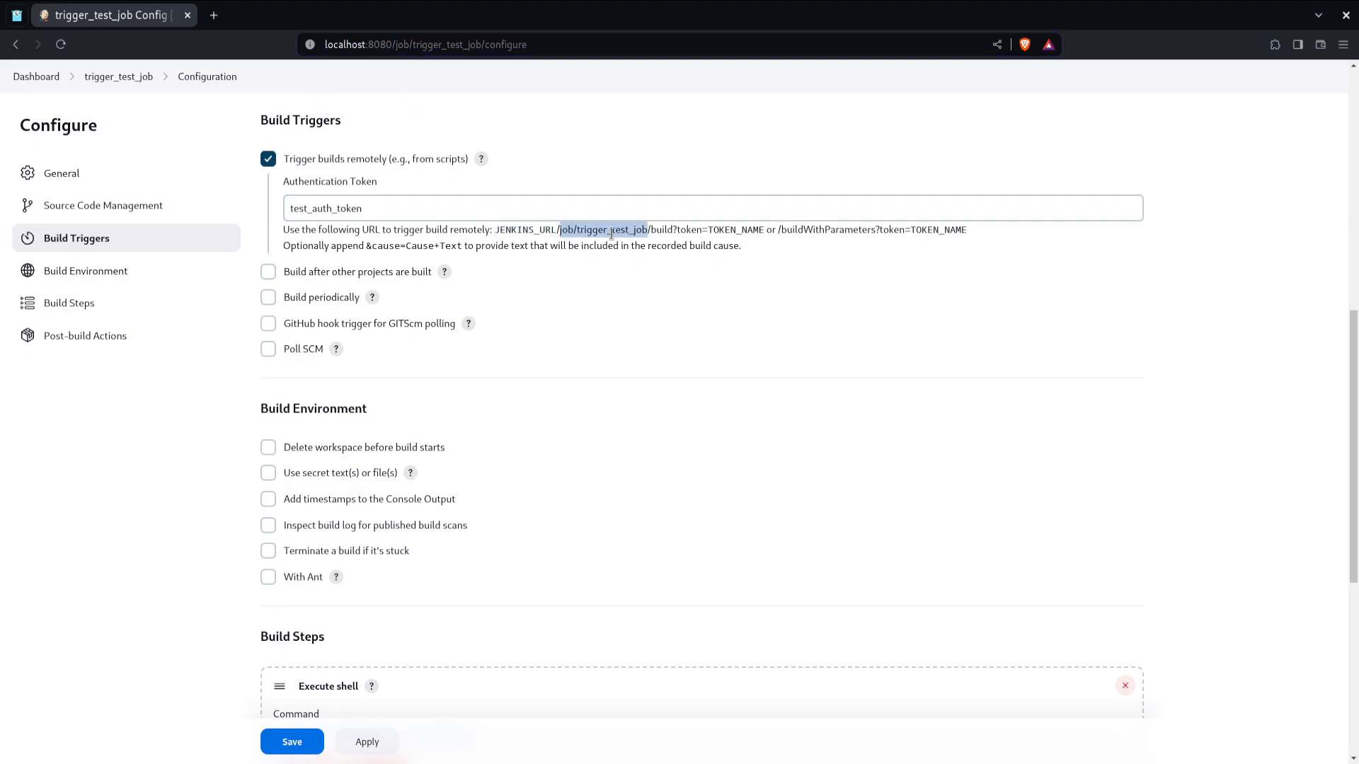
left_click(592, 231)
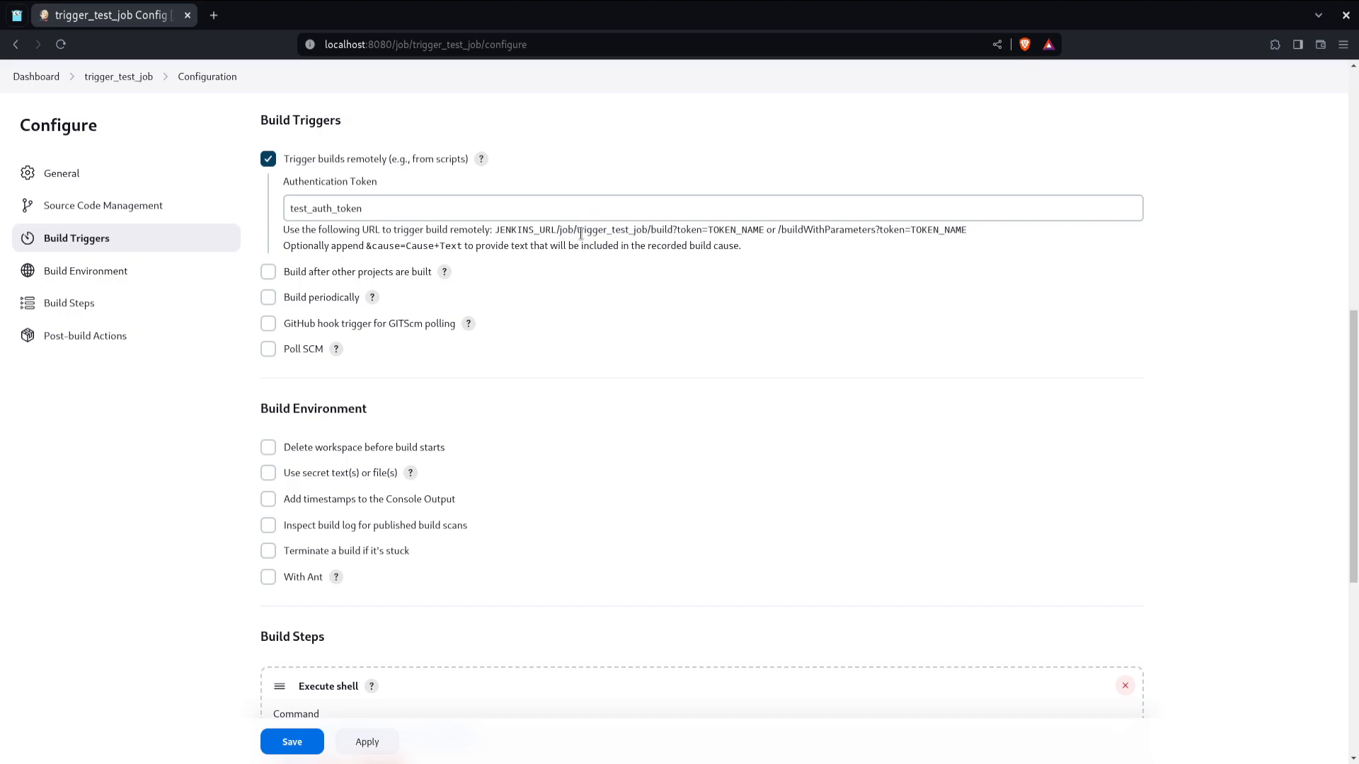
left_click_drag(578, 232, 642, 231)
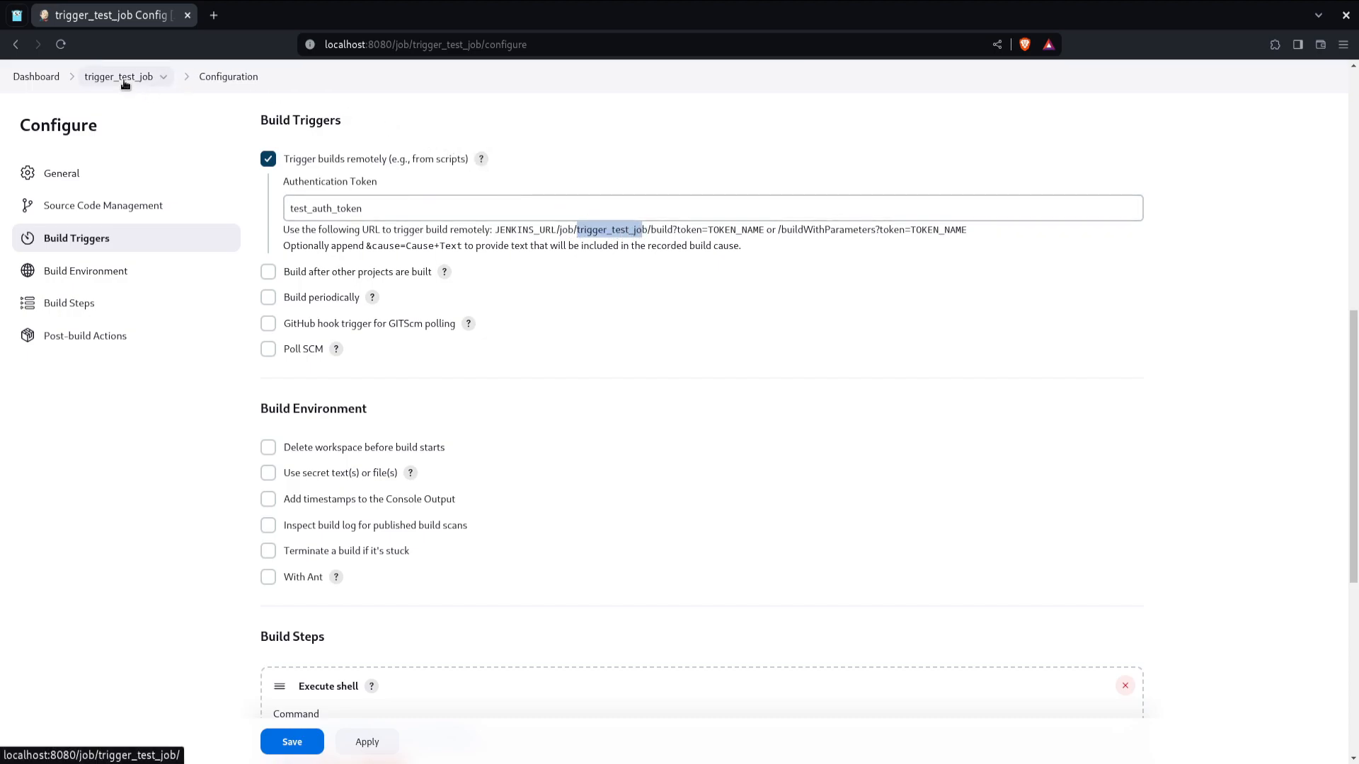
left_click_drag(651, 231, 673, 232)
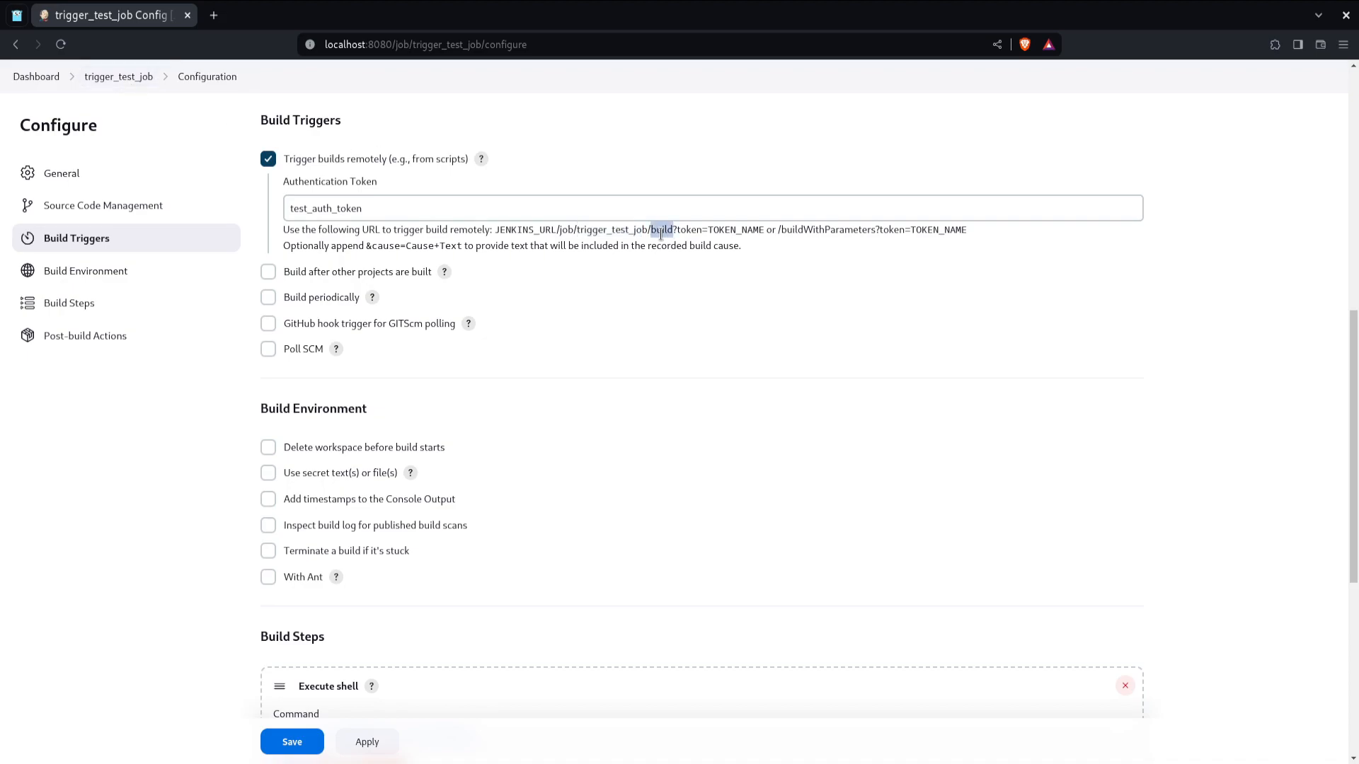
left_click_drag(674, 231, 705, 234)
double_click(715, 234)
left_click(581, 202)
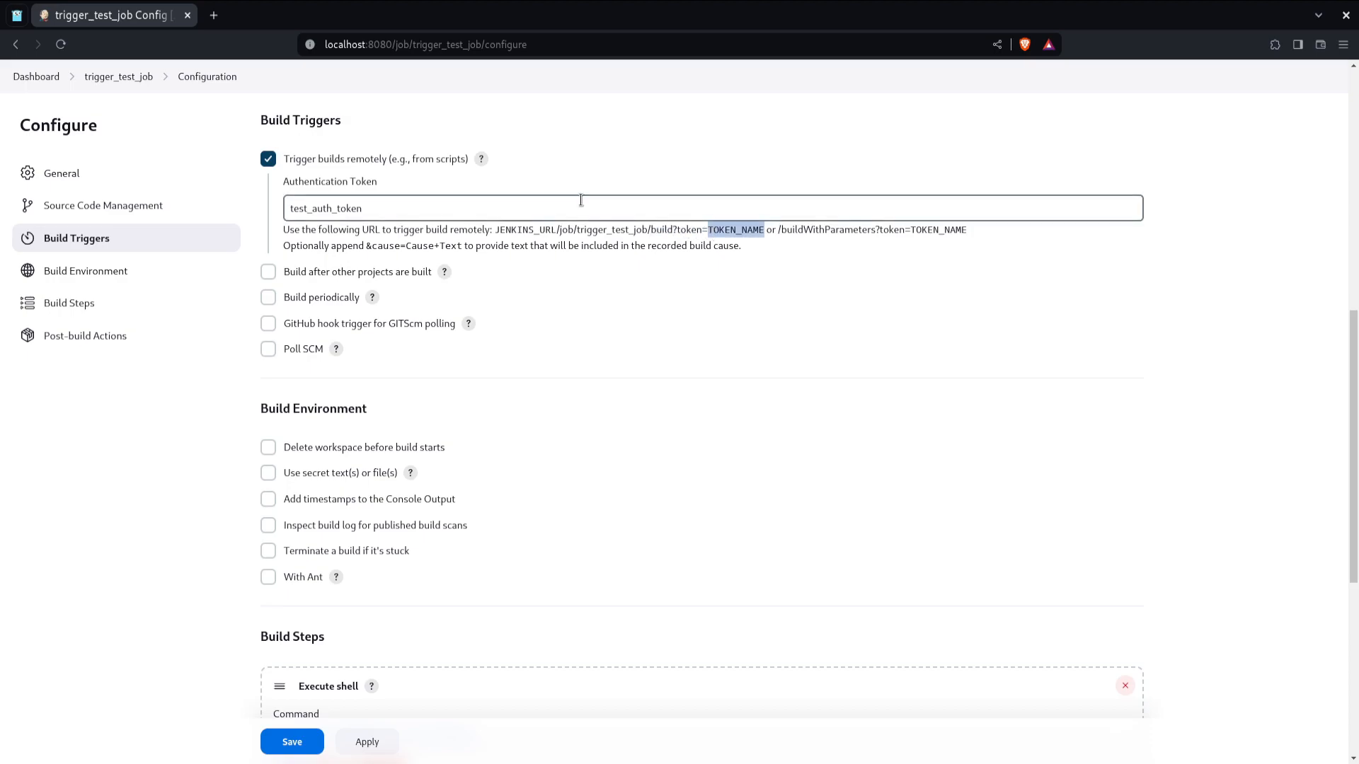
left_click_drag(731, 233, 498, 229)
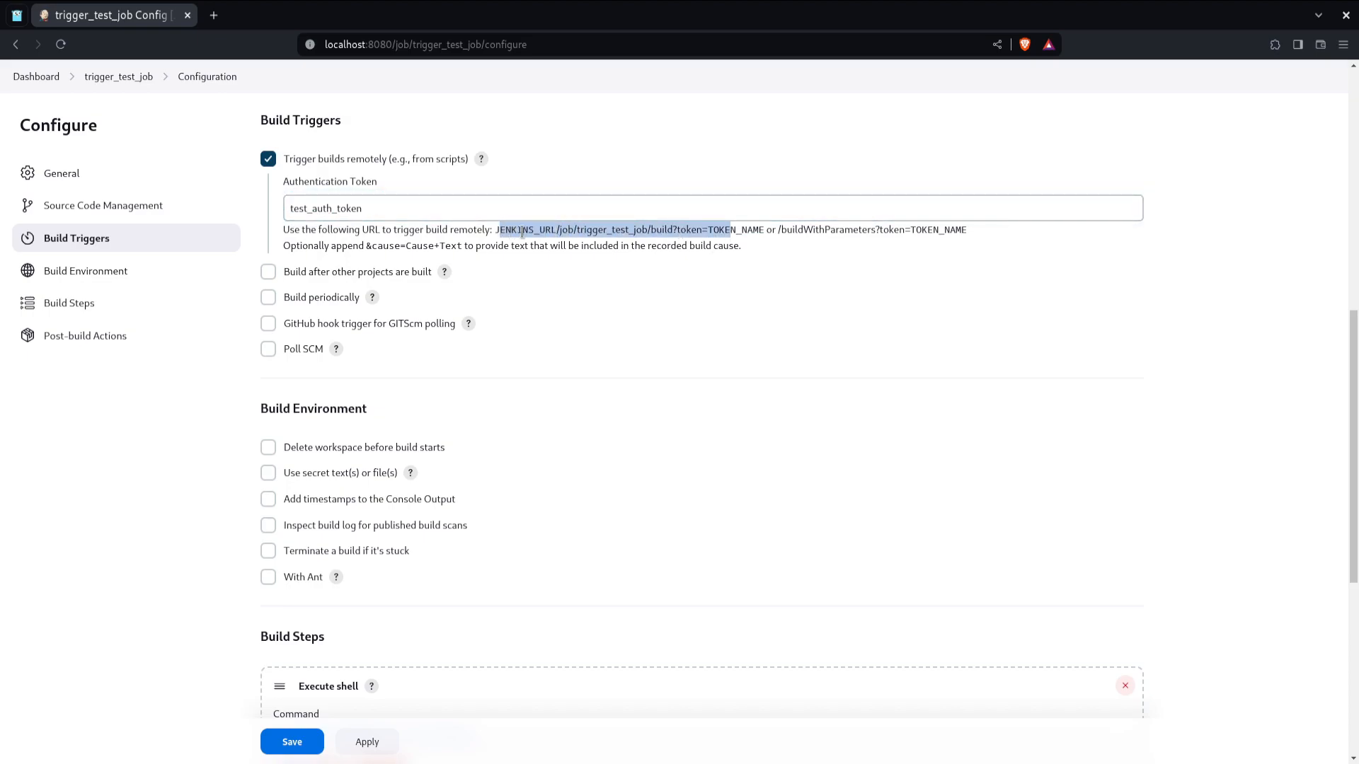
left_click(522, 232)
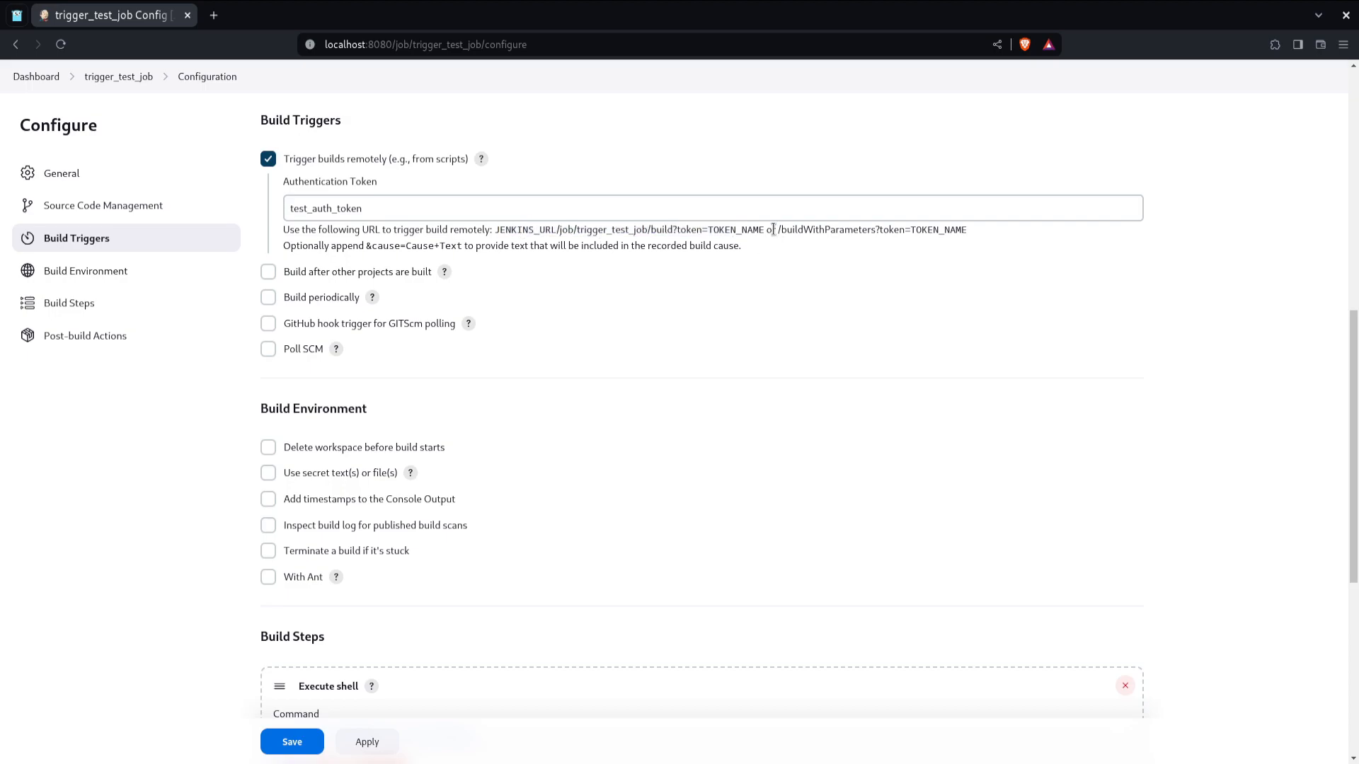
left_click_drag(776, 230, 971, 231)
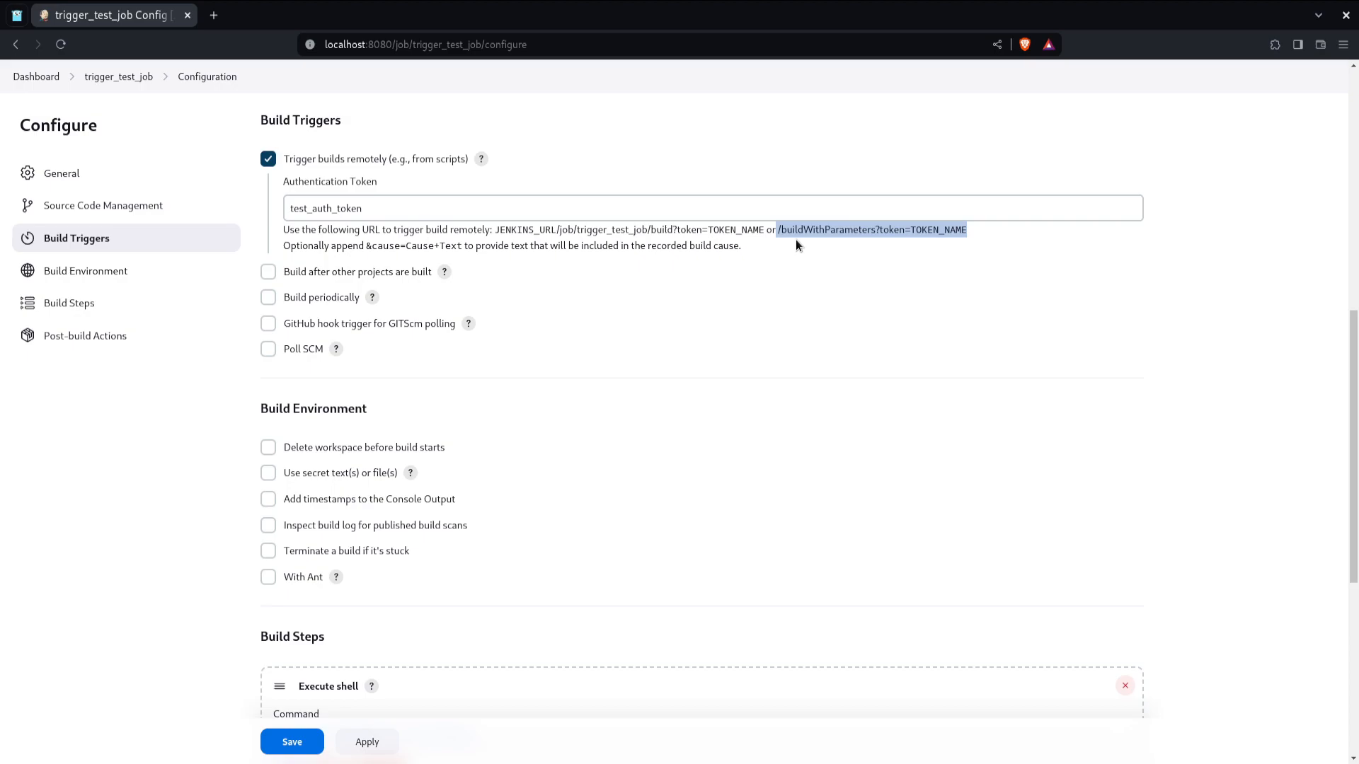
left_click(816, 232)
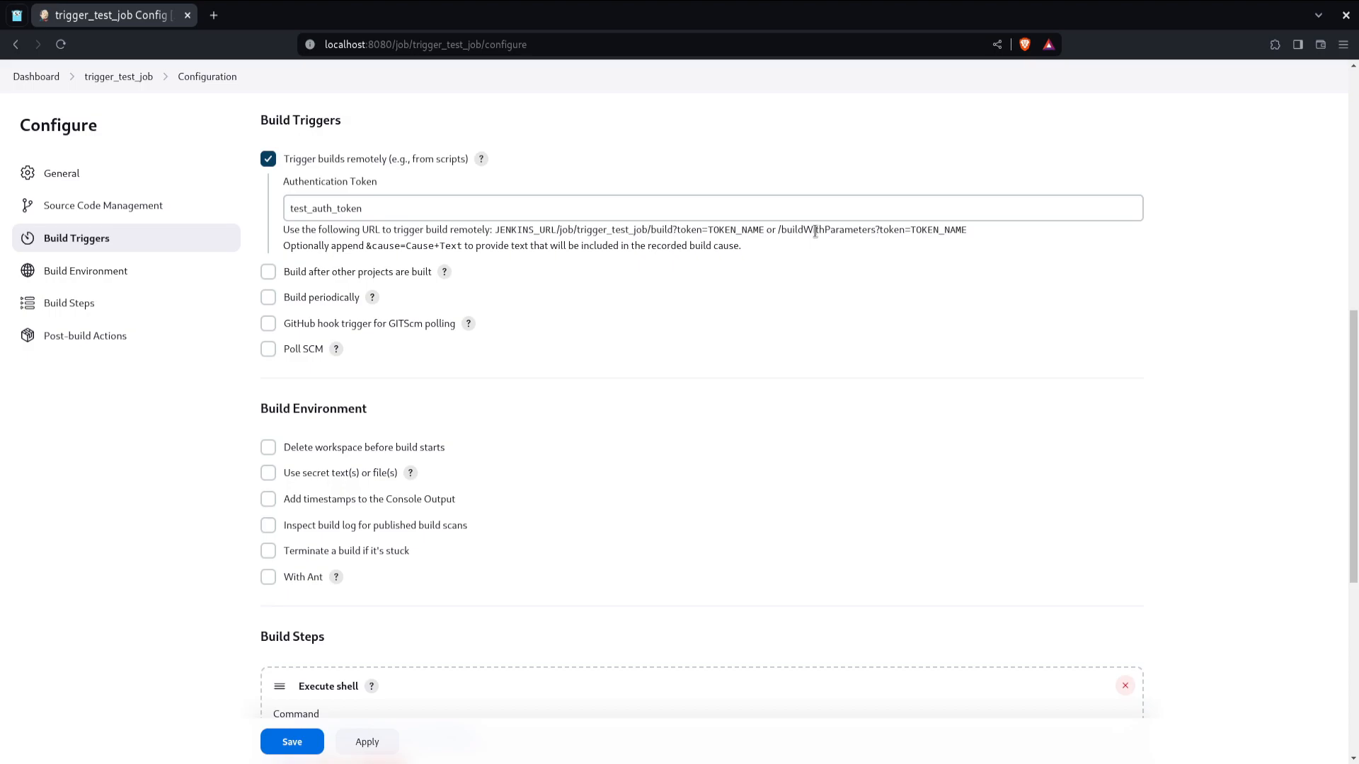
Step: Save the configuration, copy the build trigger URL from the Build Triggers section, and switch to the terminal
left_click(311, 743)
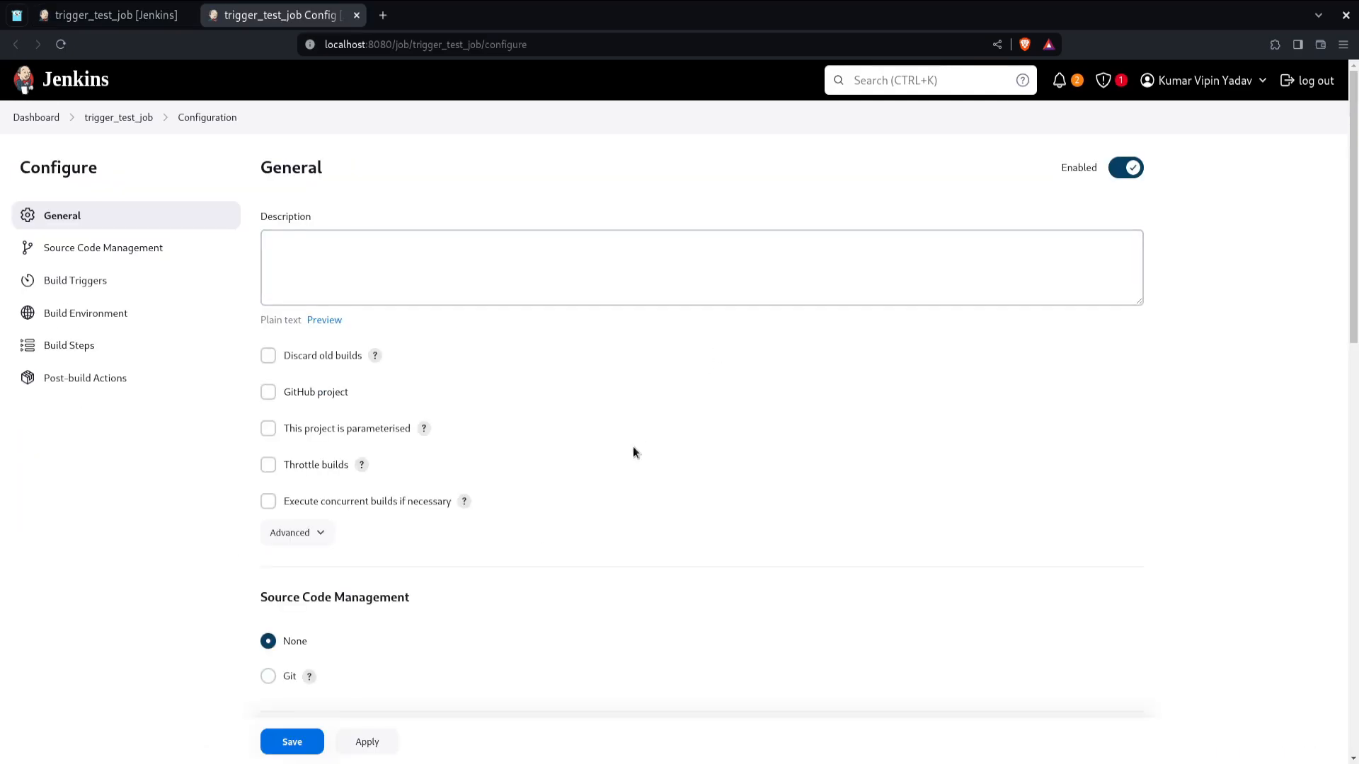
scroll(635, 444, "down", 3)
scroll(634, 448, "down", 5)
left_click_drag(498, 245, 765, 241)
key("ctrl+c")
key("super")
left_click(592, 384)
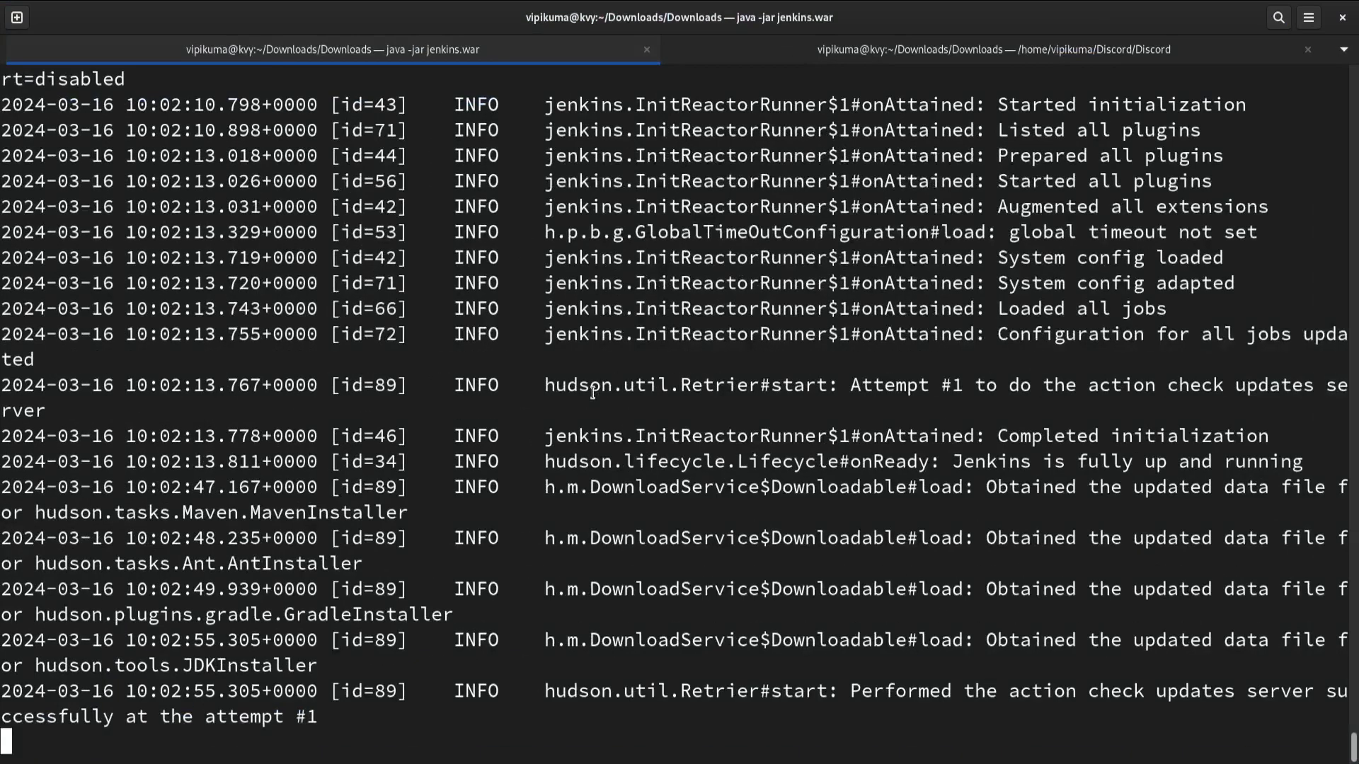
Step: Open a new terminal tab and enter a curl command followed by the copied trigger URL
key("ctrl+shift+t")
type("curl")
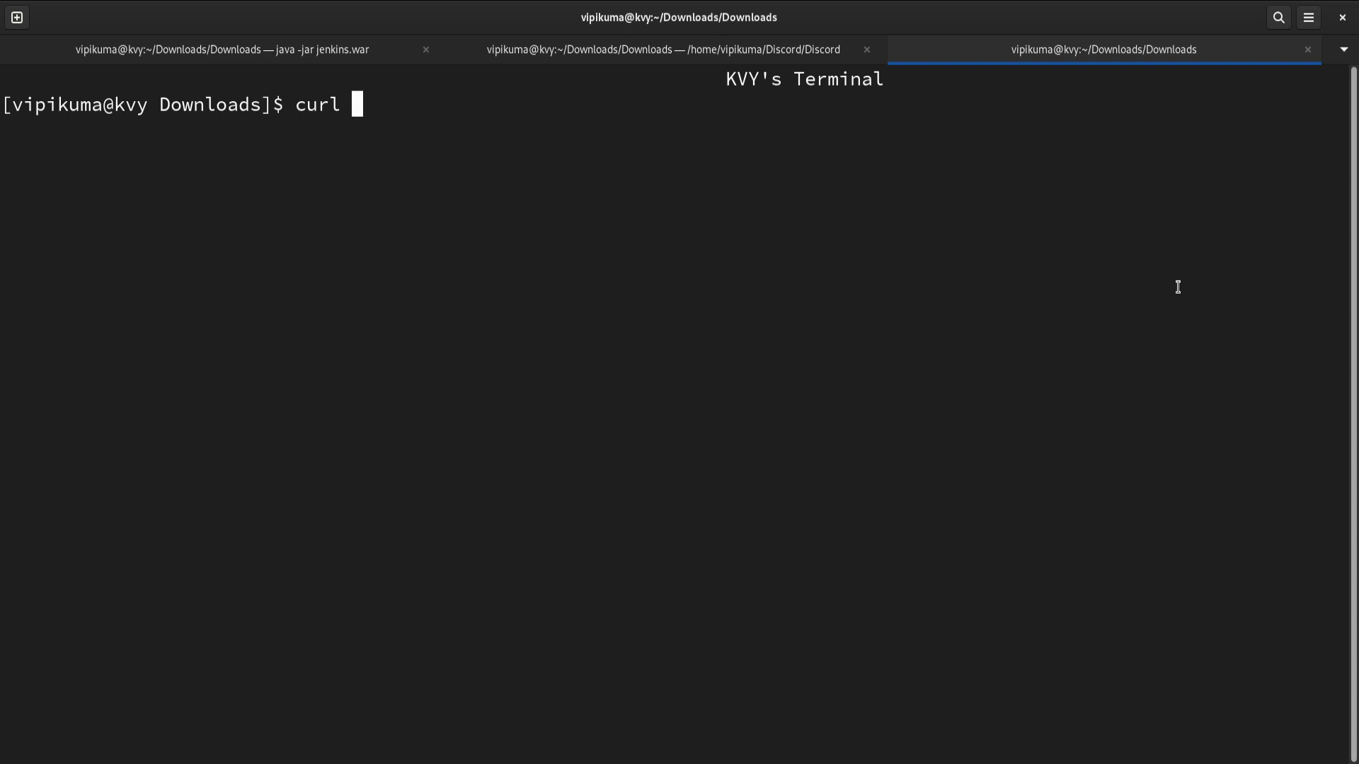
key("ctrl+shift+v")
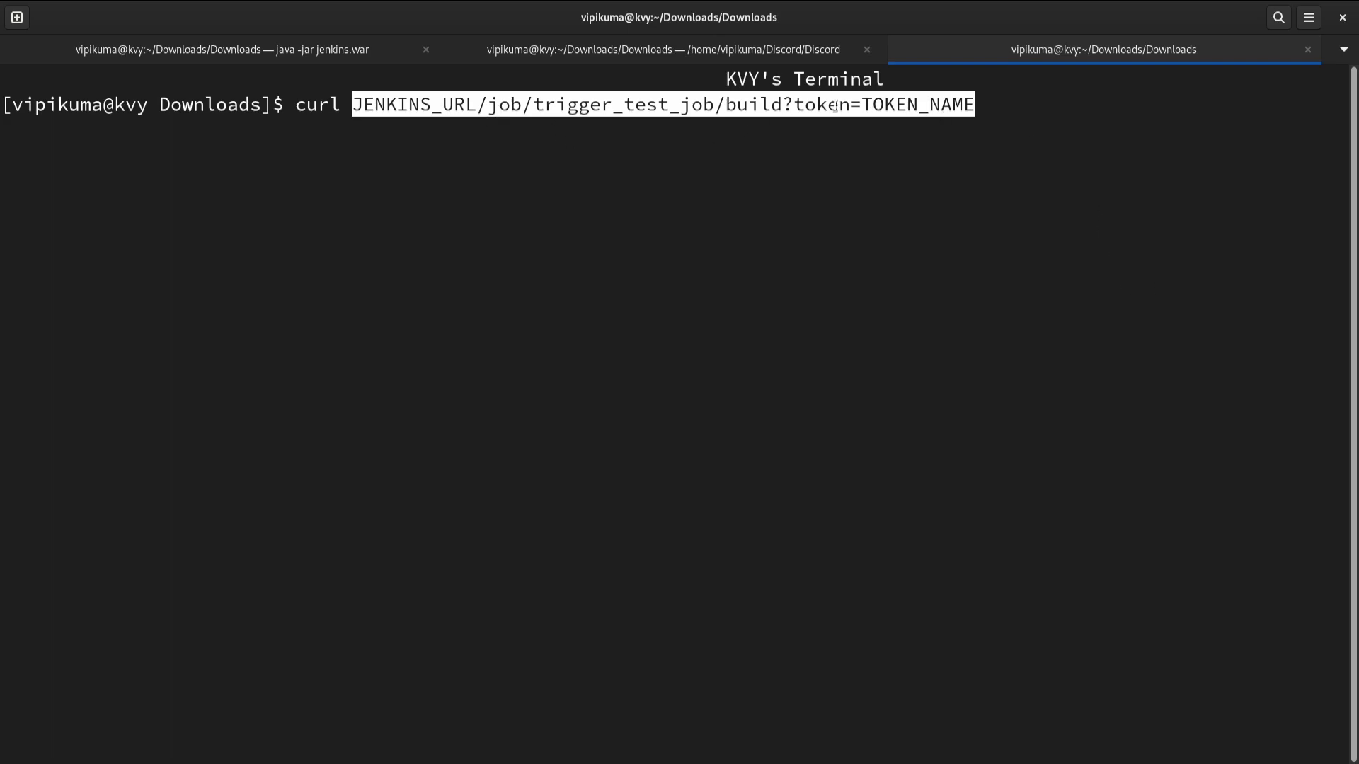
Step: Replace TOKEN_NAME in the curl command with the authentication token copied from the job configuration
key("alt+Tab")
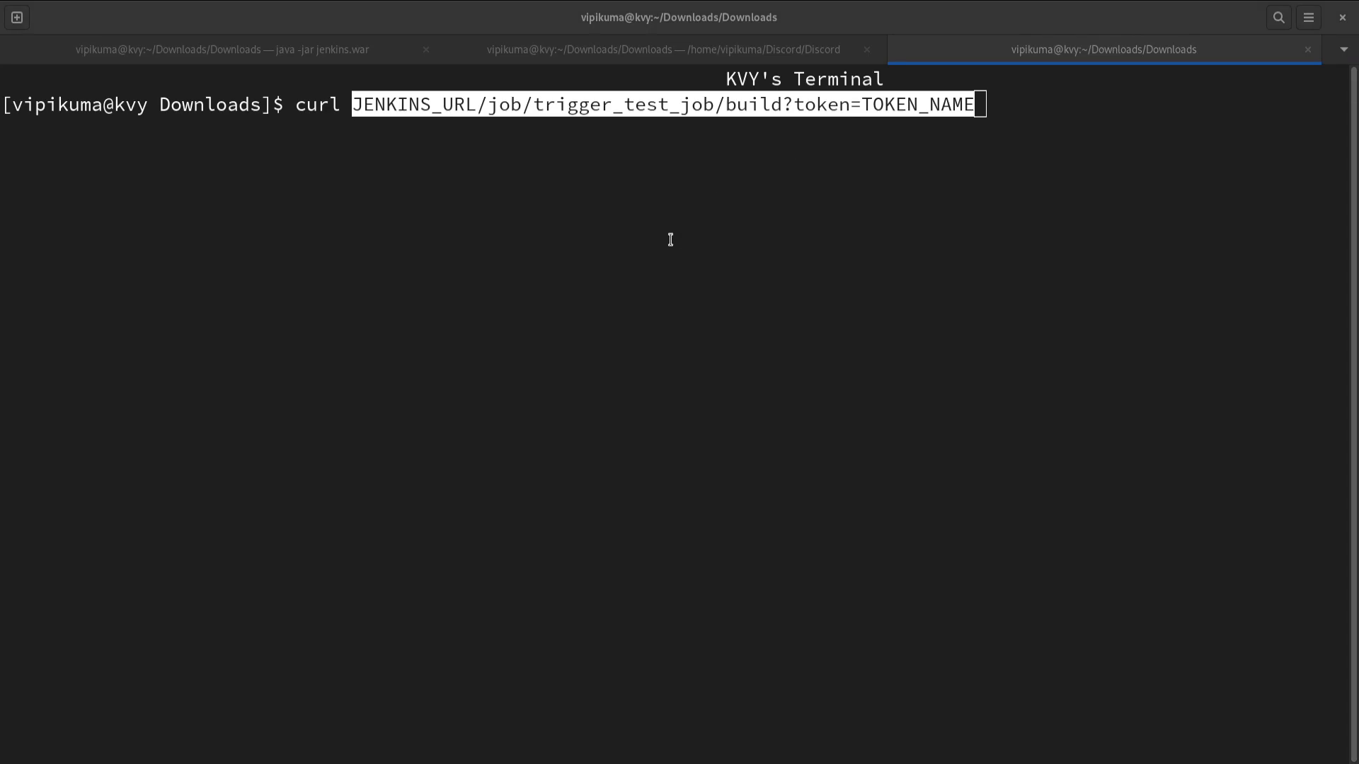
key("super")
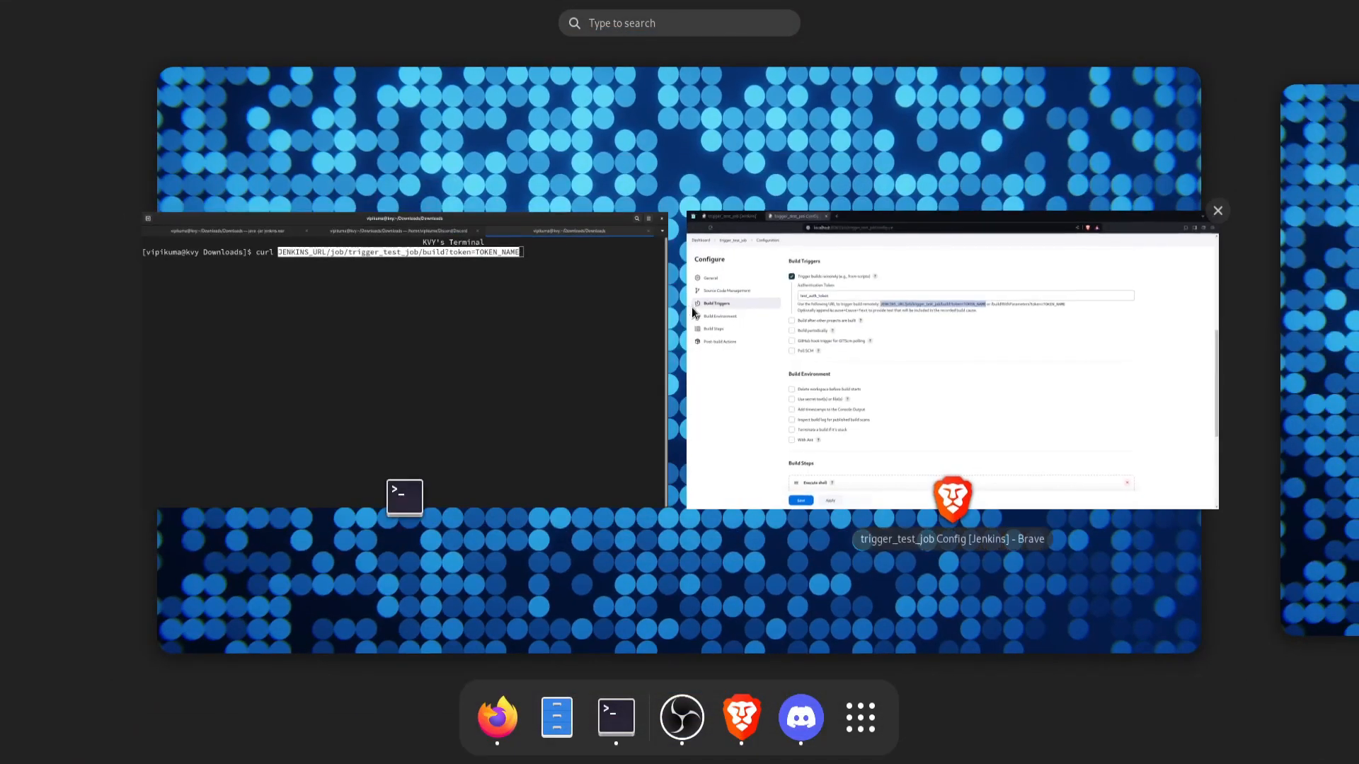
left_click(814, 319)
double_click(337, 225)
key("ctrl+c")
key("alt+Tab")
key("BackSpace")
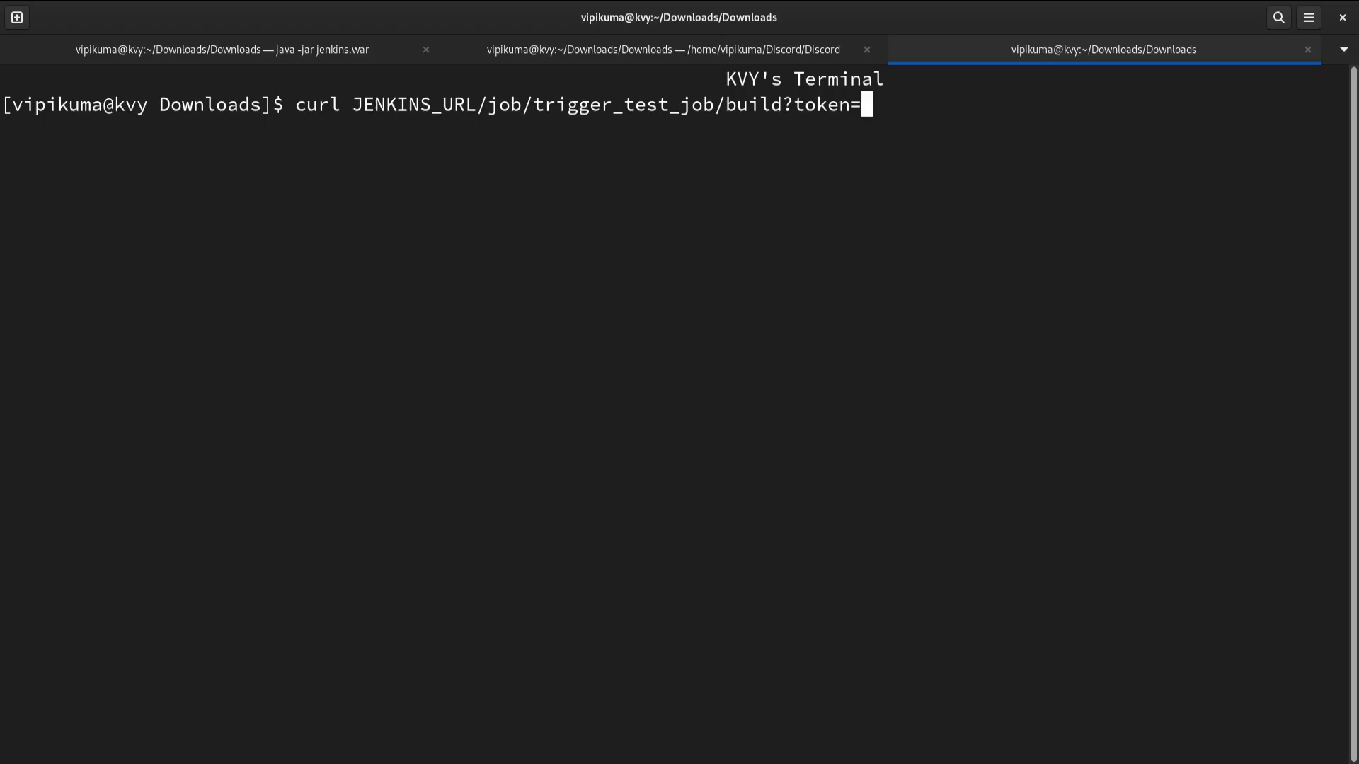
key("ctrl+shift+v")
Step: Clear the terminal screen and replace JENKINS_URL in the curl command with localhost:8080
key("ctrl+l")
key("Home")
key("Right")
key("Right")
key("Right")
key("Right")
key("Right")
key("Delete")
key("Delete")
key("Delete")
key("Delete")
key("Delete")
key("Delete")
key("Delete")
key("Delete")
key("Delete")
key("Delete")
key("Delete")
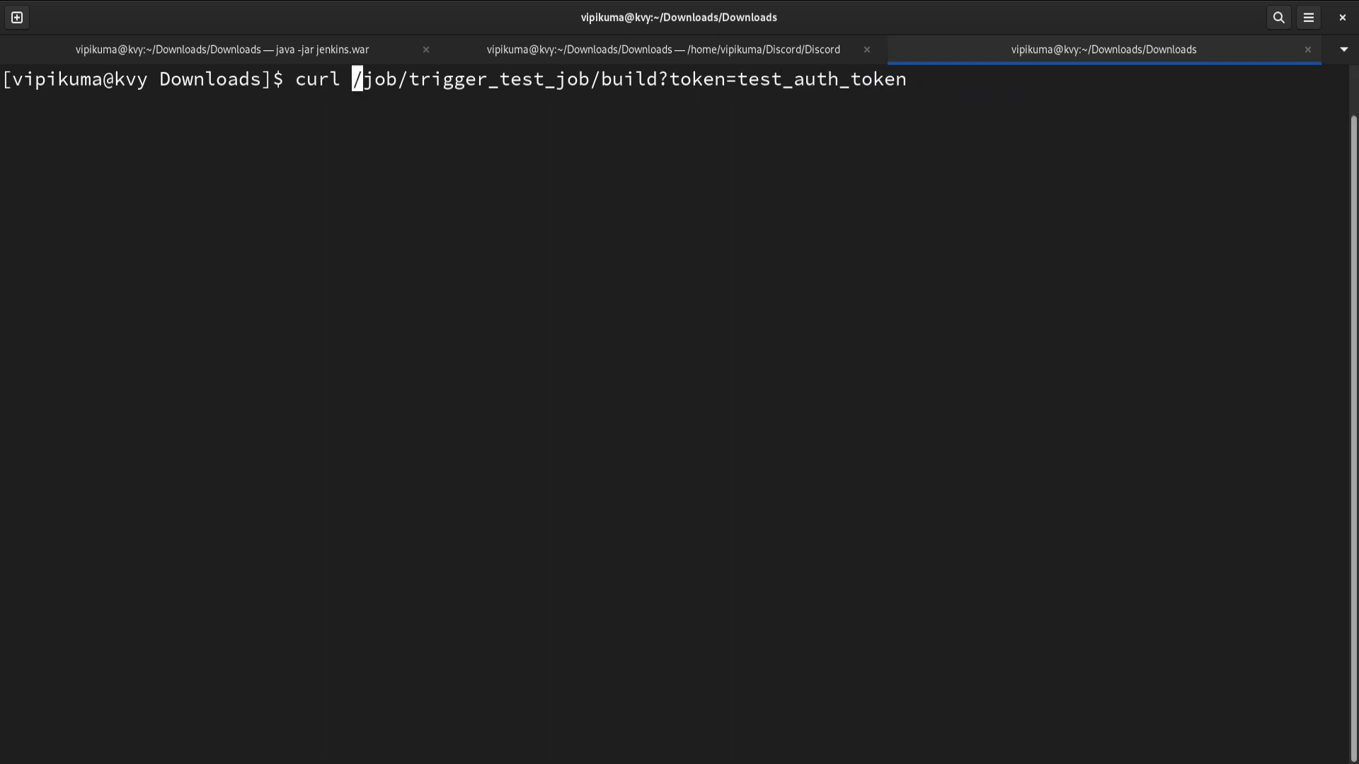
type("localhost:8080")
key("End")
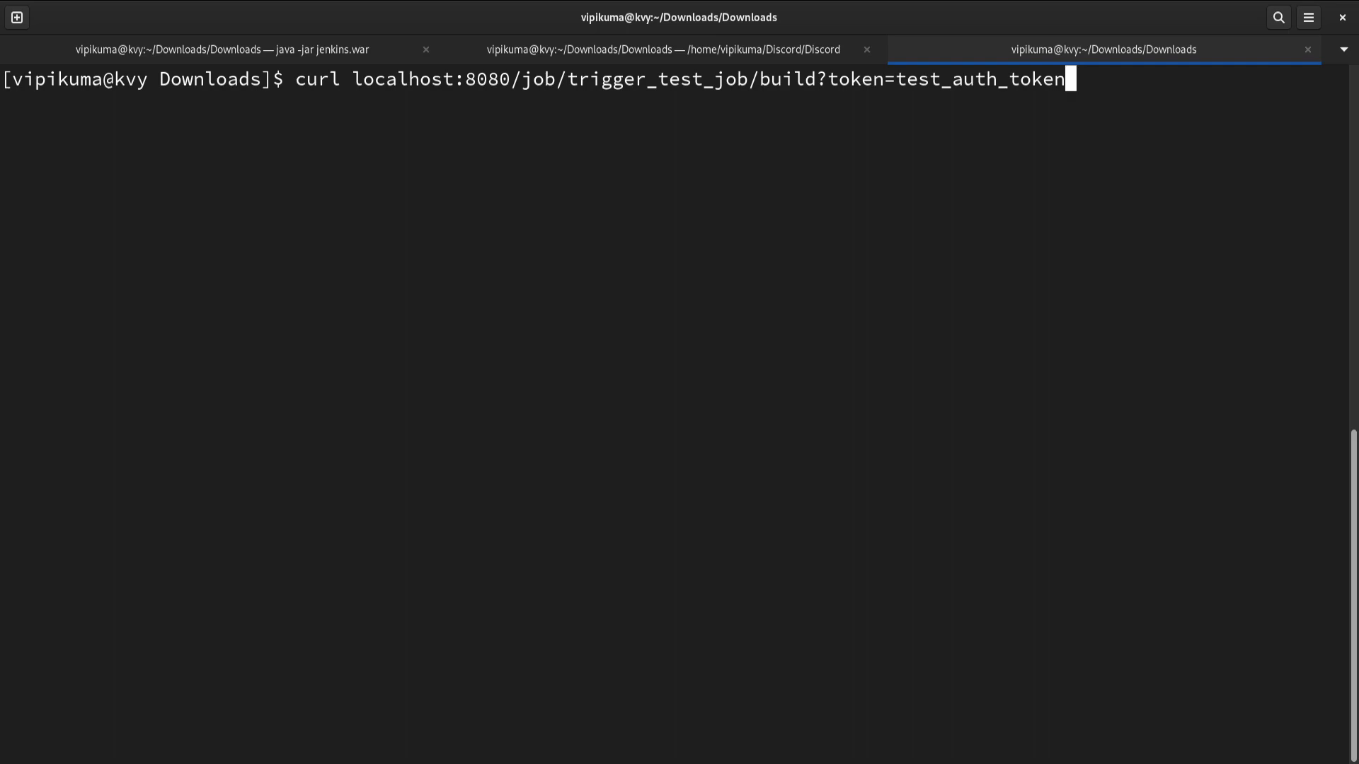
Step: Insert the -u option with the Jenkins username and password before the URL and run the curl command
key("ctrl+a")
key("ctrl+Right")
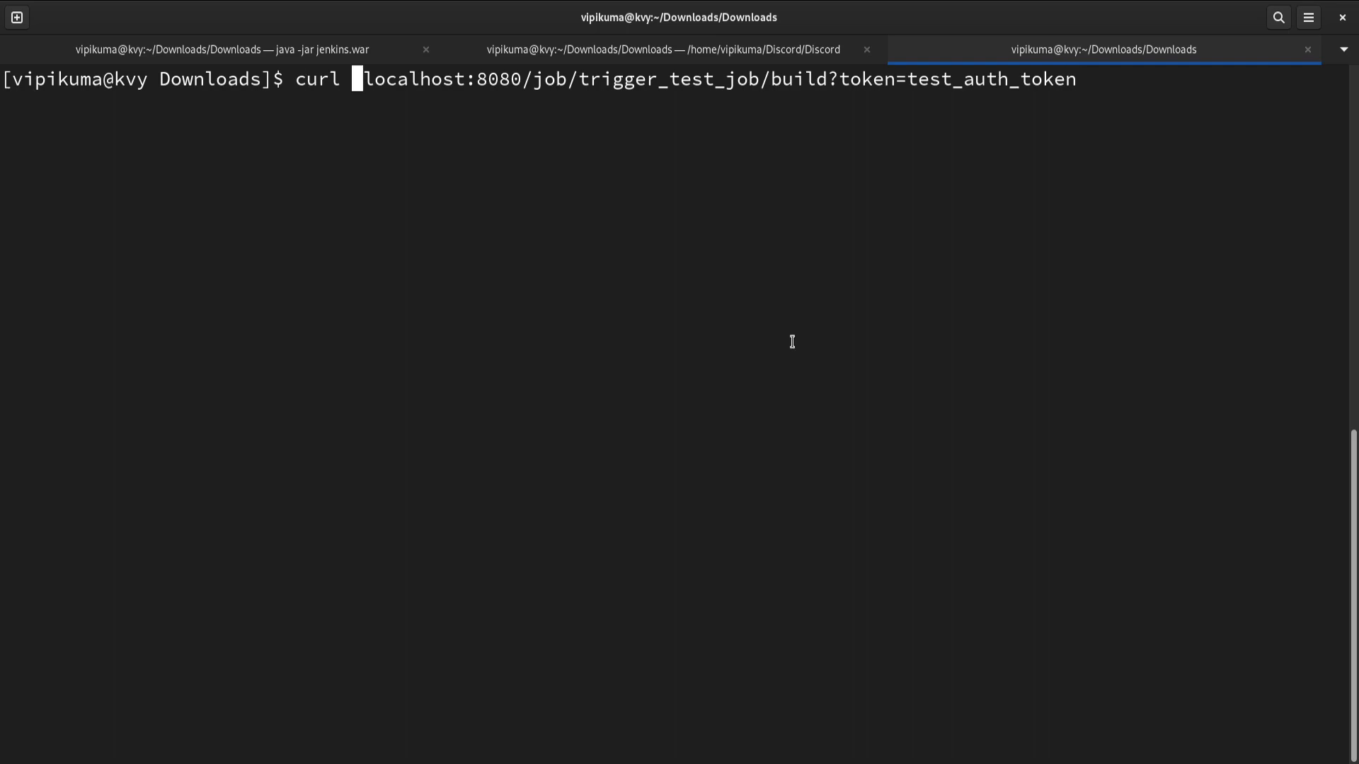
type("-u")
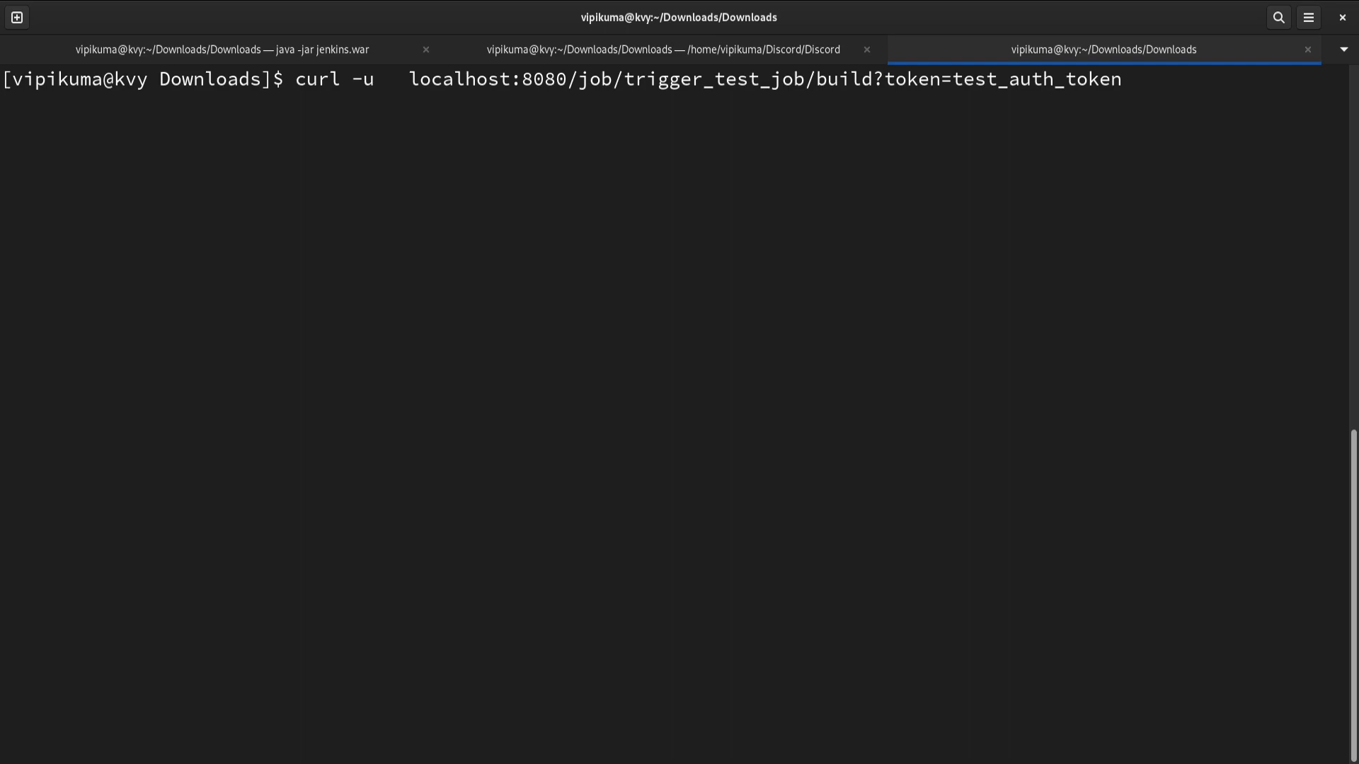
key("ctrl+shift+v")
key("Return")
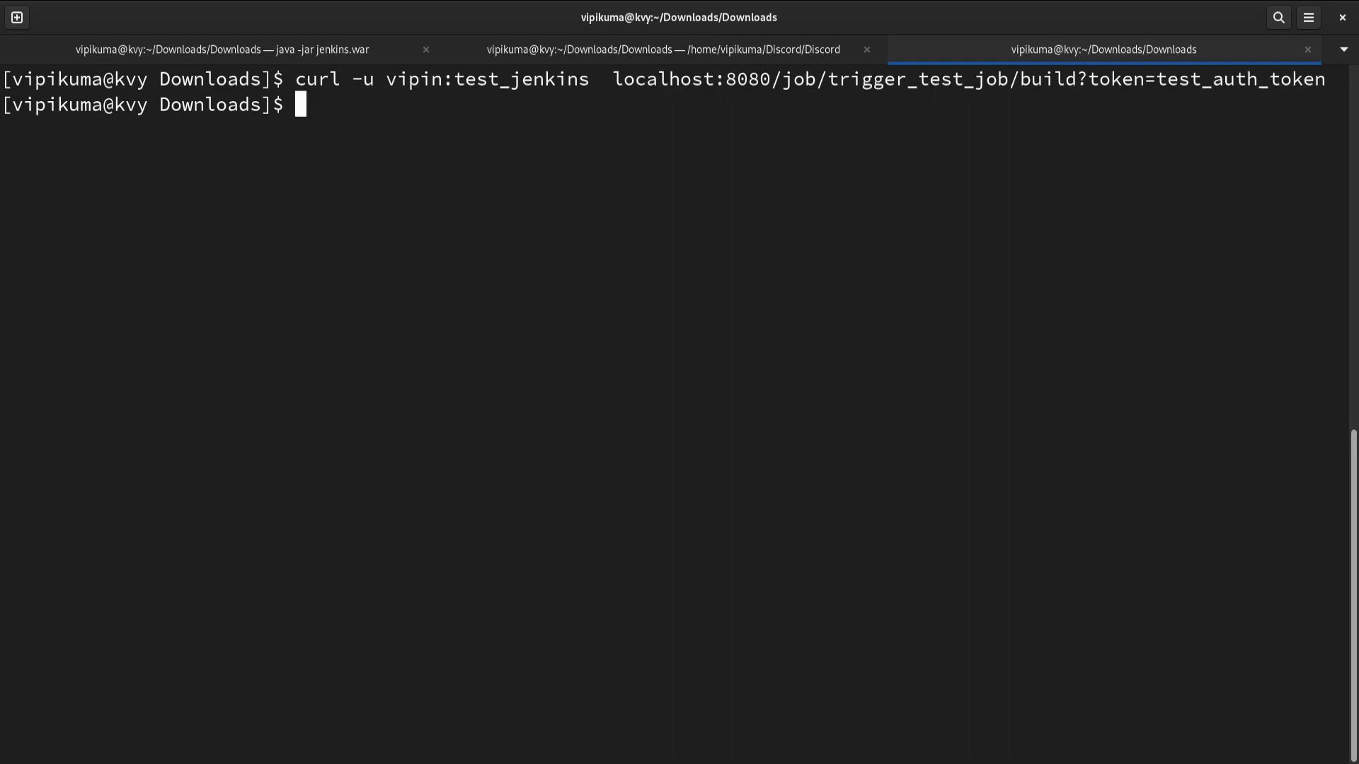
Step: Switch to the browser and inspect the console output of the newly triggered build #2
key("super")
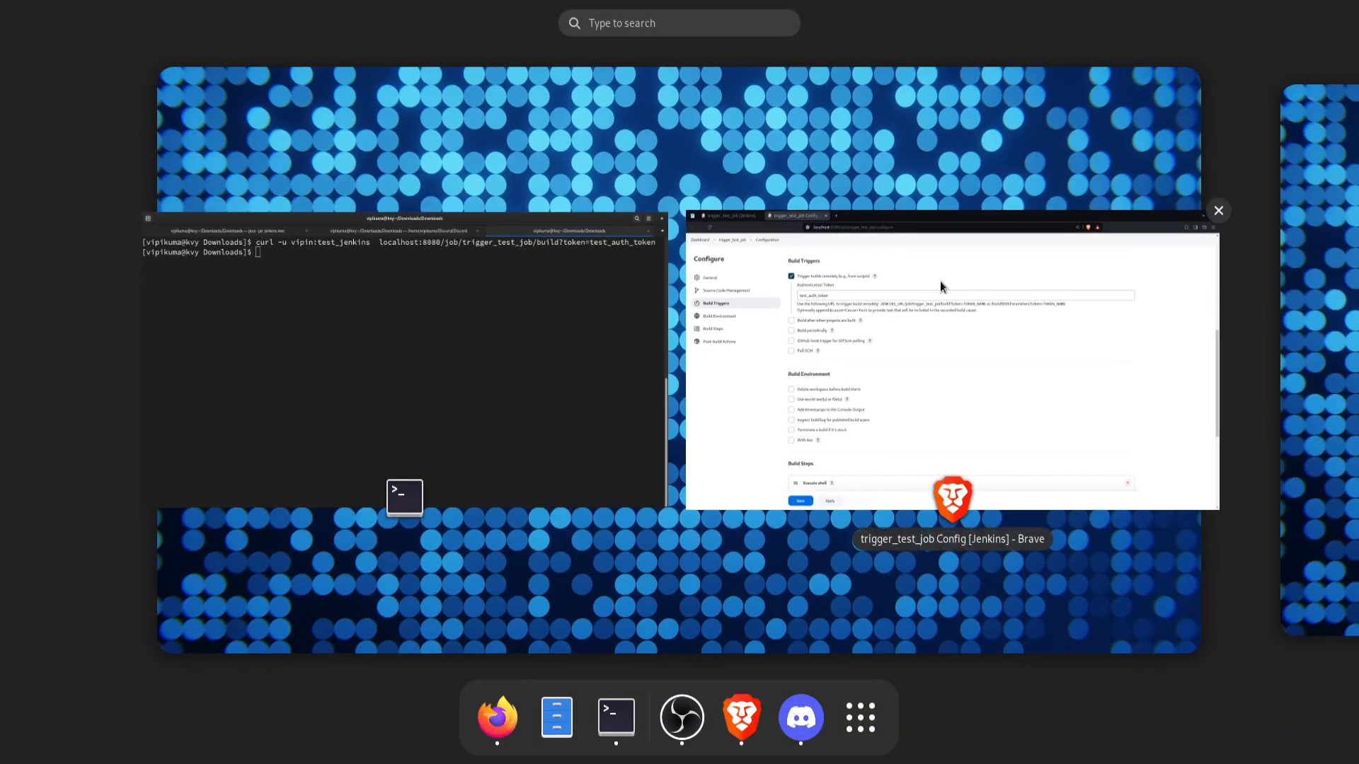
left_click(974, 310)
left_click(356, 15)
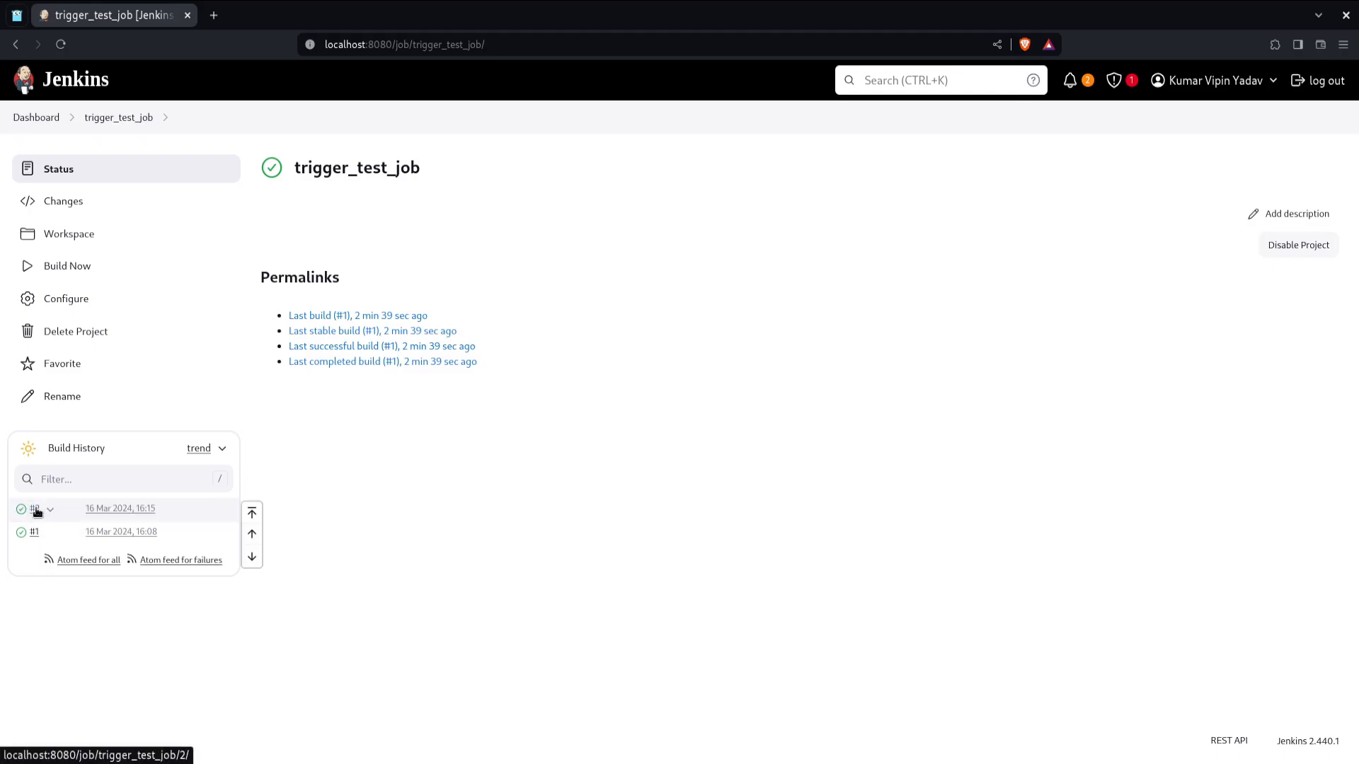
left_click(36, 509)
left_click(168, 232)
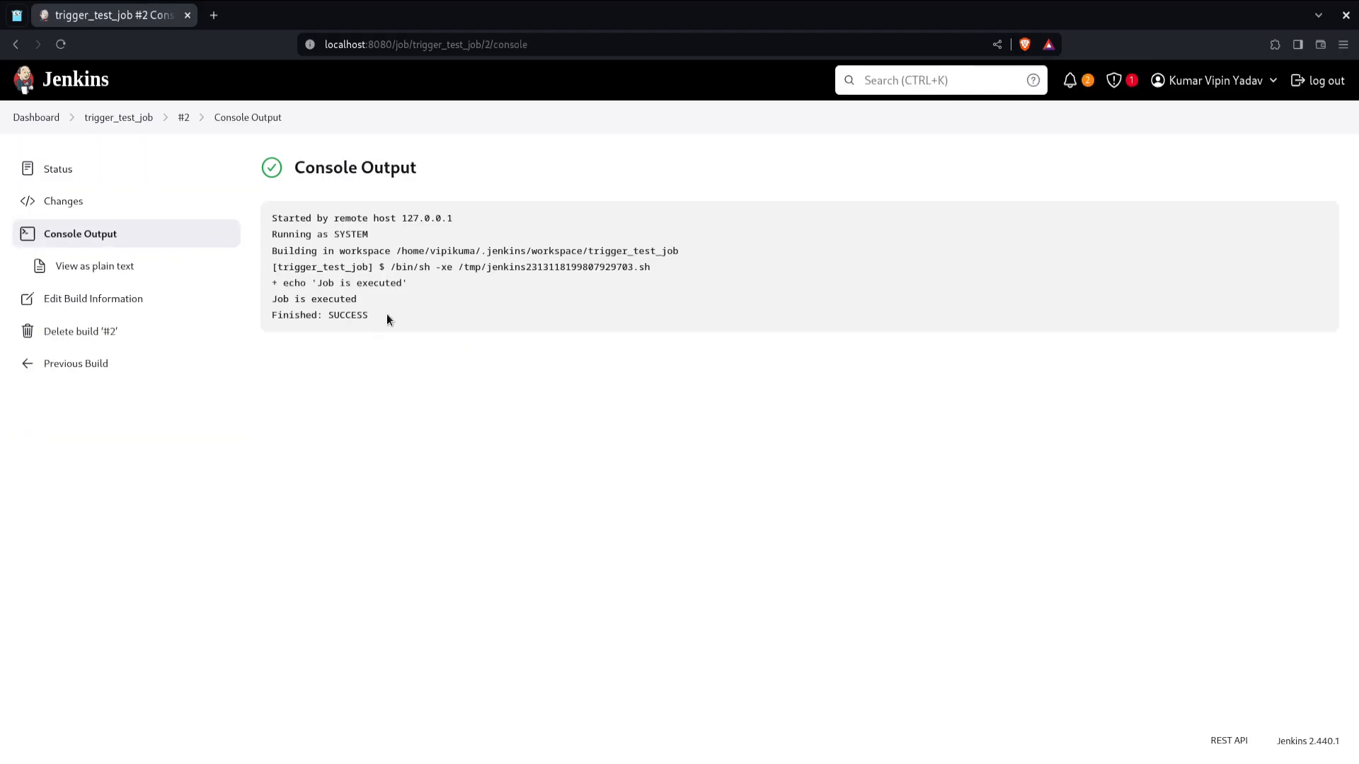
double_click(365, 233)
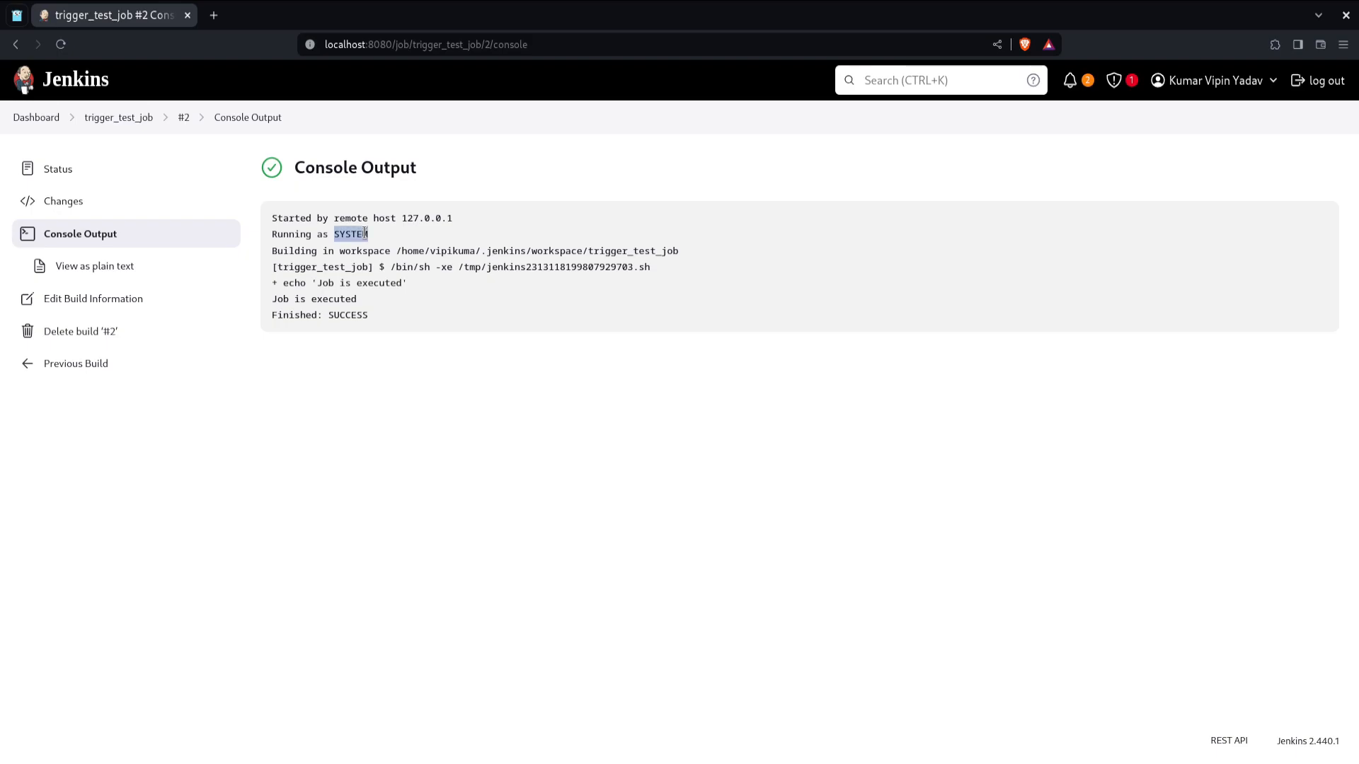
triple_click(316, 221)
double_click(426, 219)
mouse_move(427, 219)
left_mouse_down()
mouse_move(440, 233)
mouse_move(449, 214)
left_mouse_up()
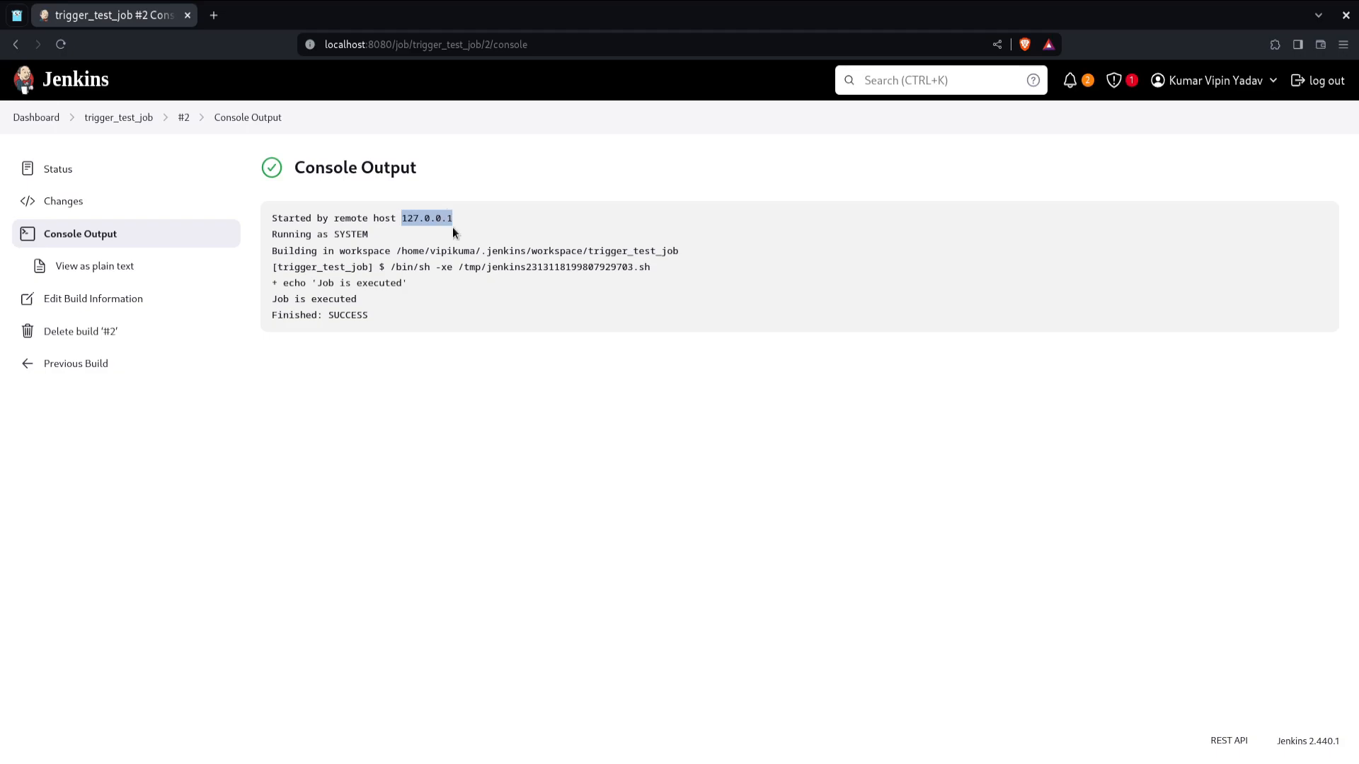
left_click(453, 227)
left_click(143, 125)
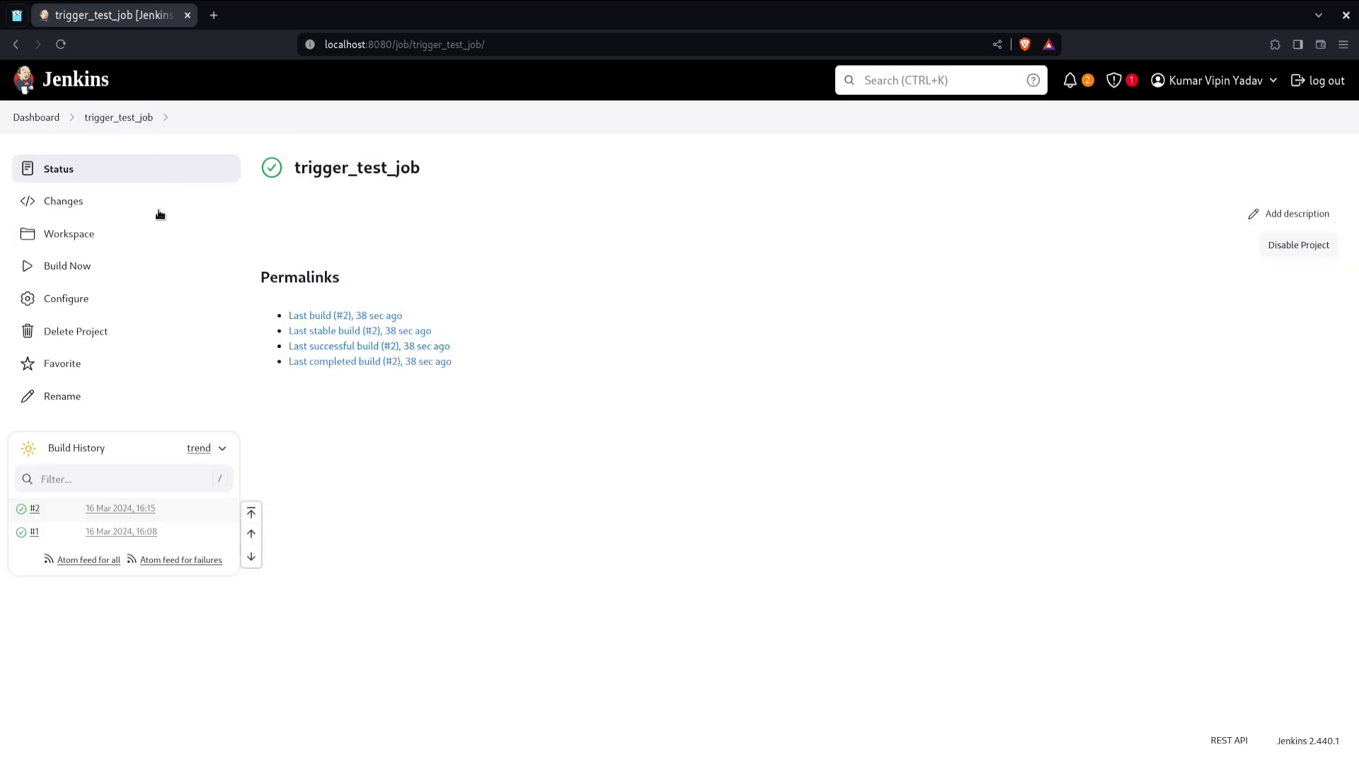
Step: Add a string parameter test_parm to the job, append echo ${test_parm} to the shell command, and save
left_click(160, 298)
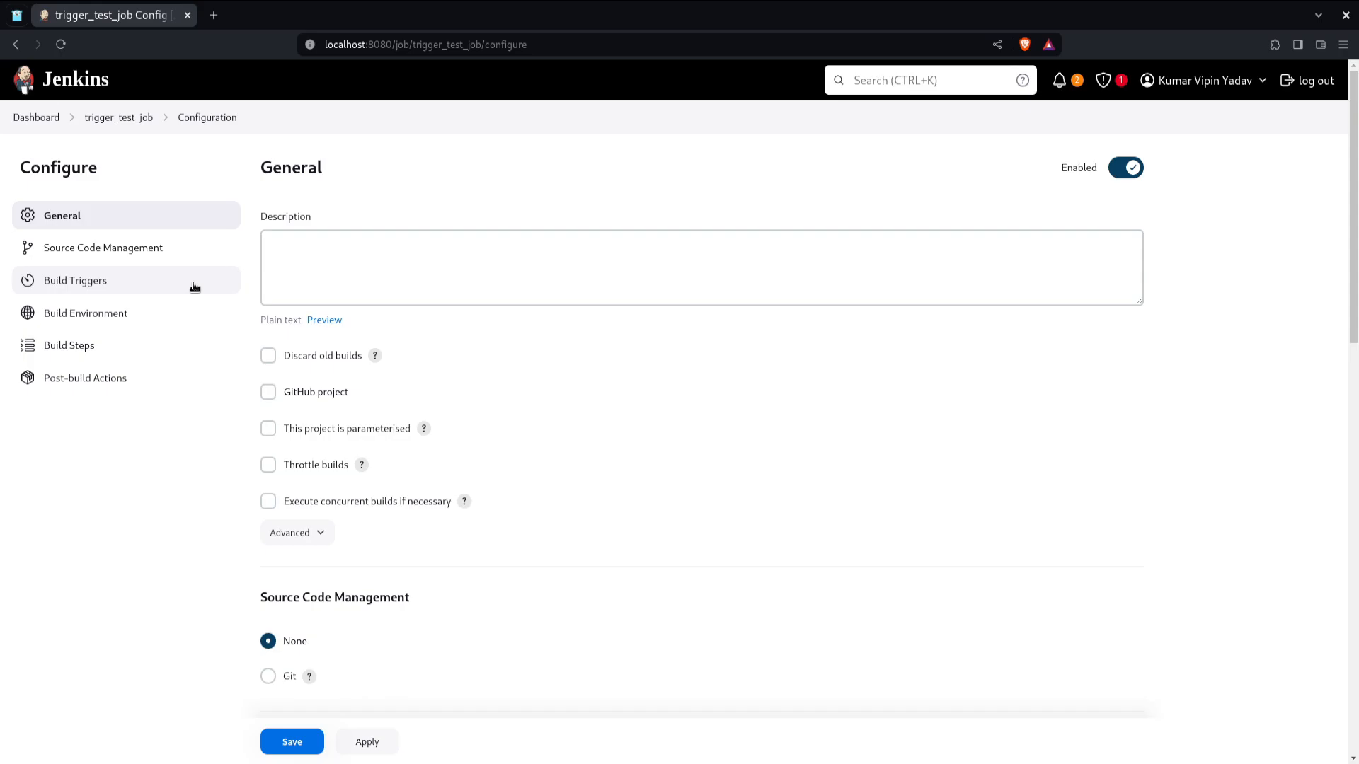
scroll(456, 487, "down", 7)
scroll(457, 485, "up", 4)
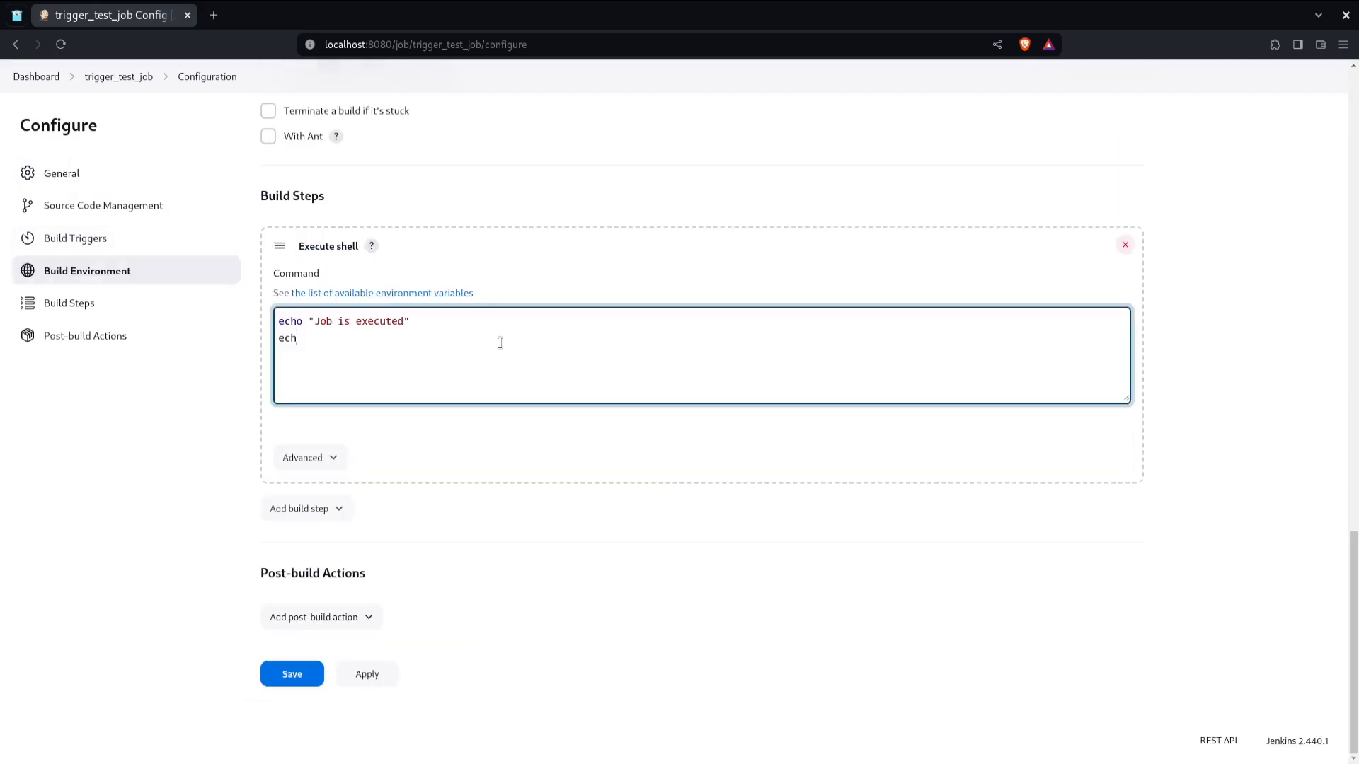
type("o ${}")
type("test_parm")
left_click(316, 675)
Step: Reopen the job configuration, copy buildWithParameters from the remote trigger URL hint, and switch to the terminal
left_click(67, 298)
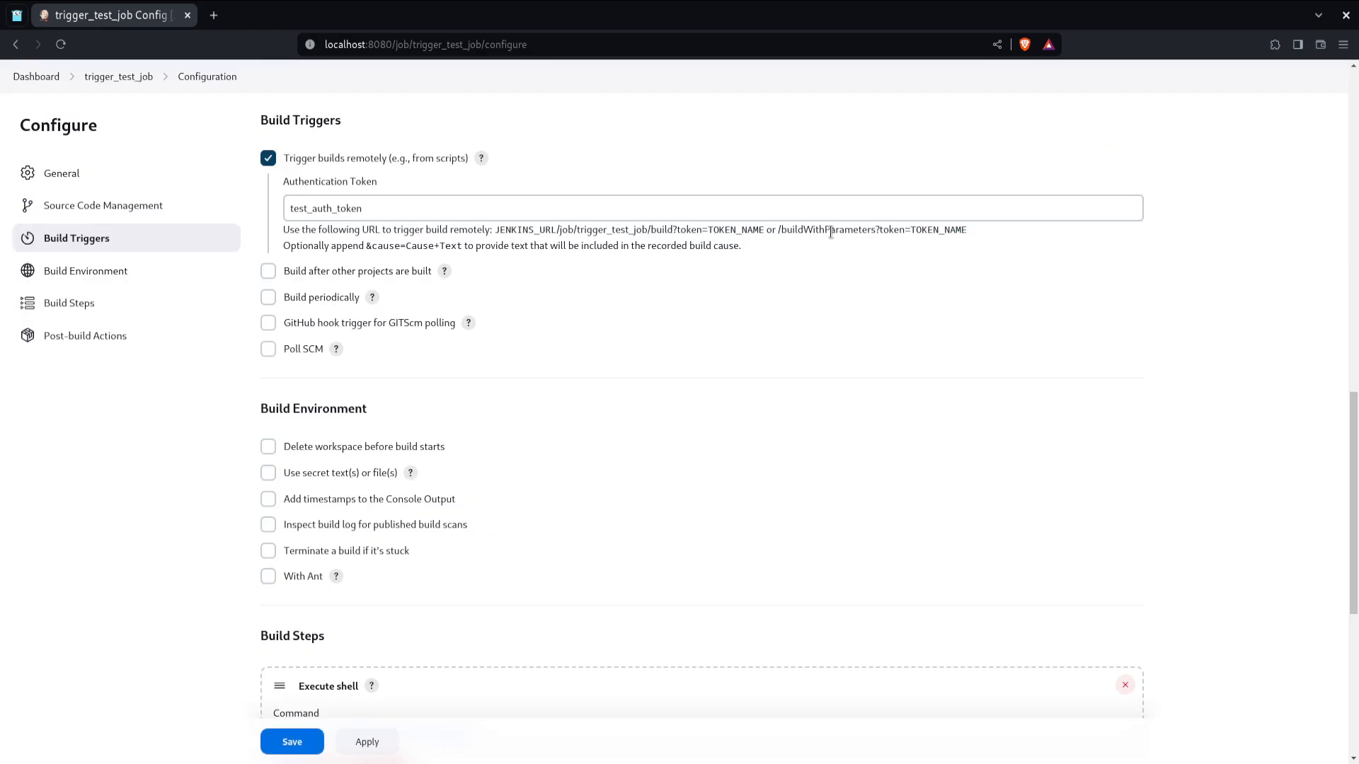
double_click(830, 231)
right_click(831, 232)
left_click(772, 267)
key("alt+Tab")
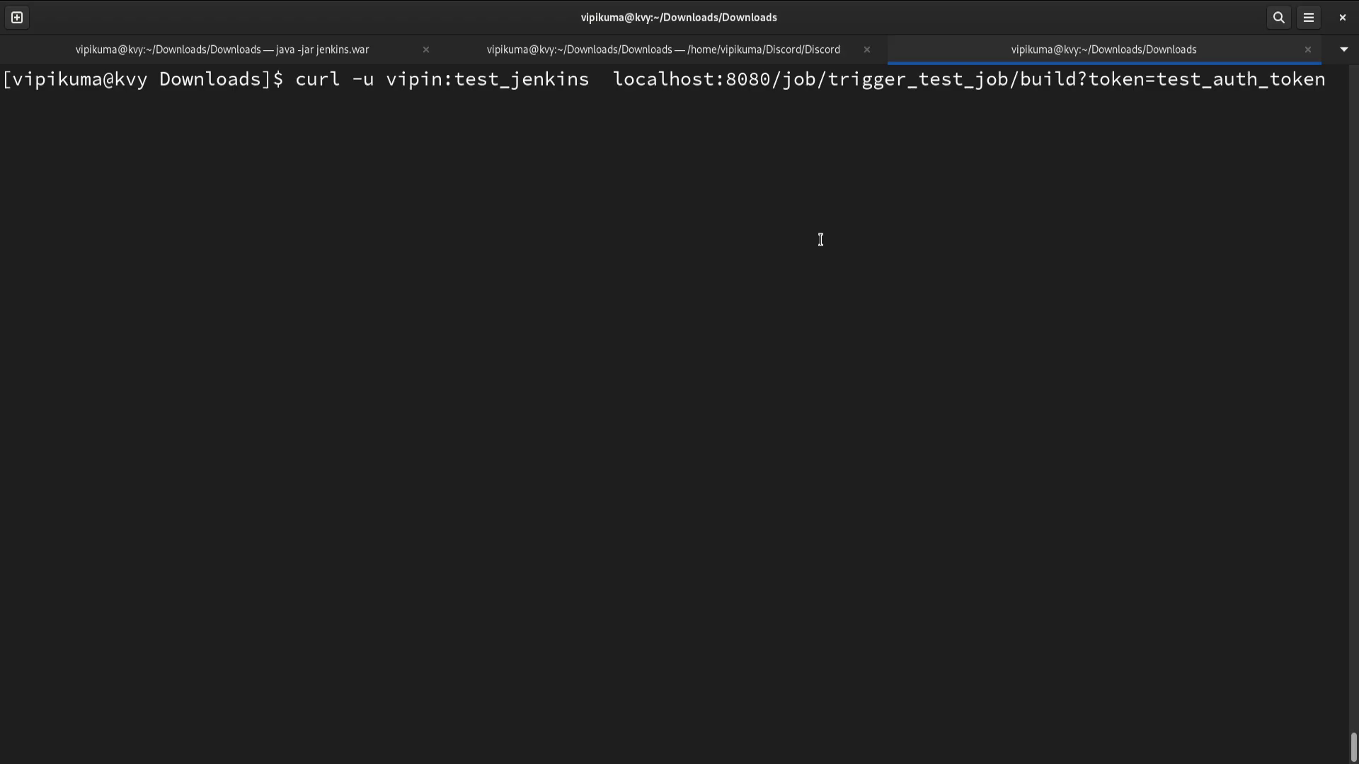
Step: Change build to buildWithParameters in the curl command's URL and run it
key("Left")
key("Left")
key("Left")
key("Left")
key("Left")
key("Left")
key("Left")
key("Left")
key("Left")
key("Left")
key("Left")
key("Left")
key("Left")
key("Left")
key("Left")
key("Left")
key("Left")
key("Left")
key("Left")
key("Left")
key("ctrl+shift+v")
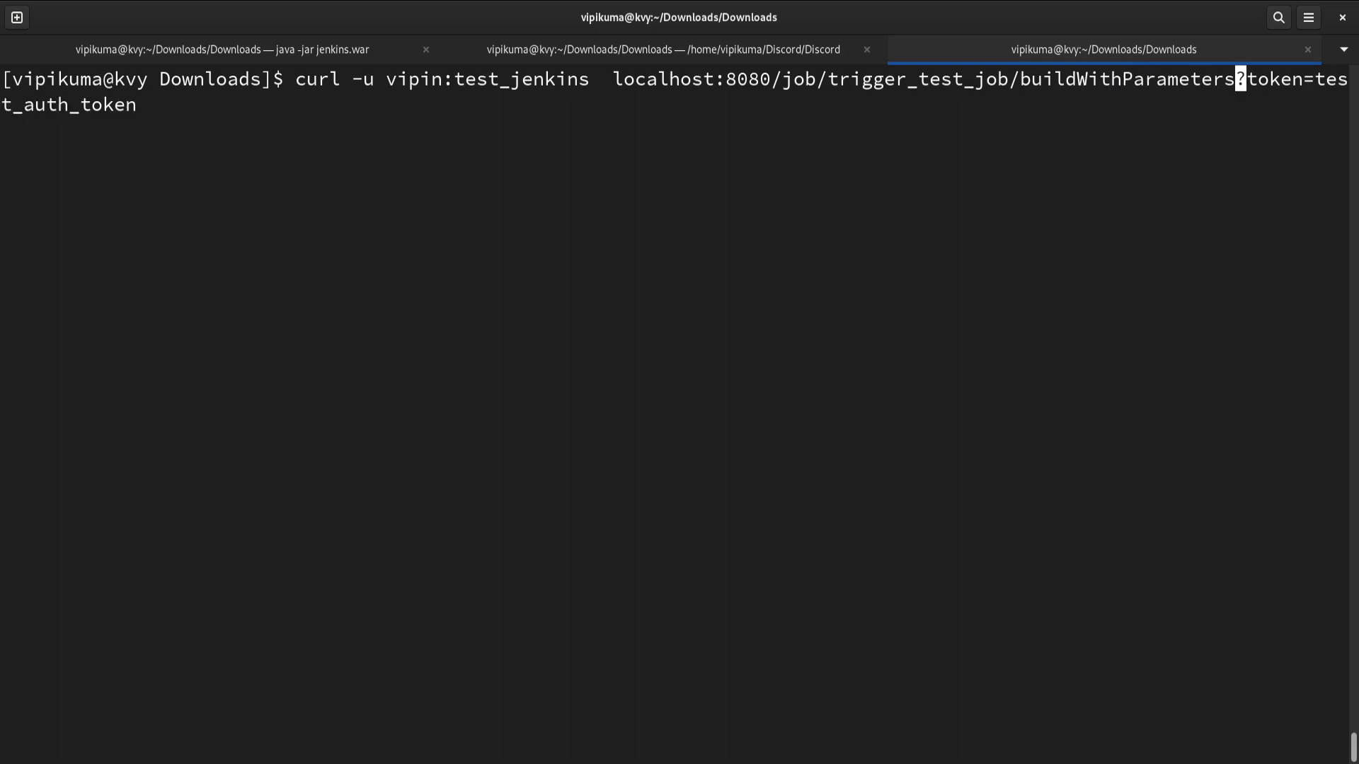
key("Return")
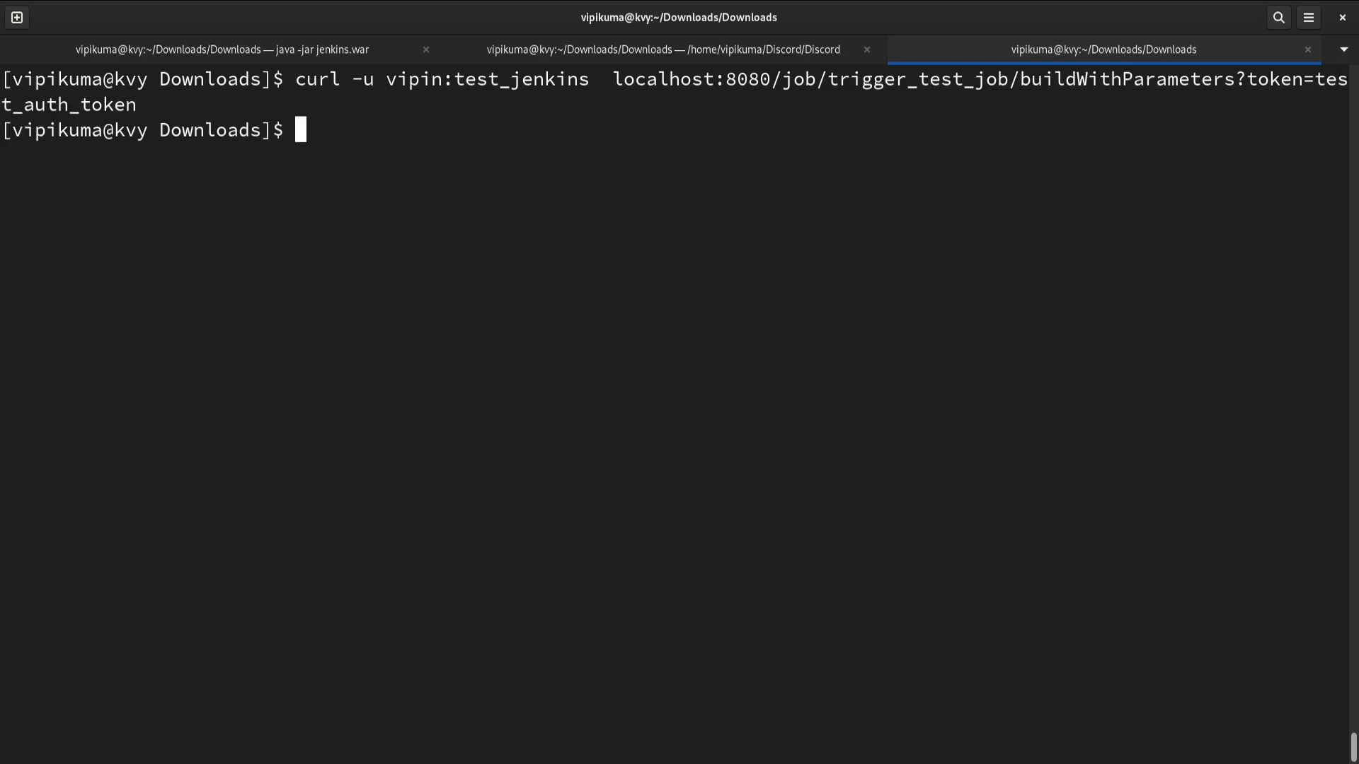
Step: Open build #3 in a new tab and inspect its console output
key("super")
left_click(983, 308)
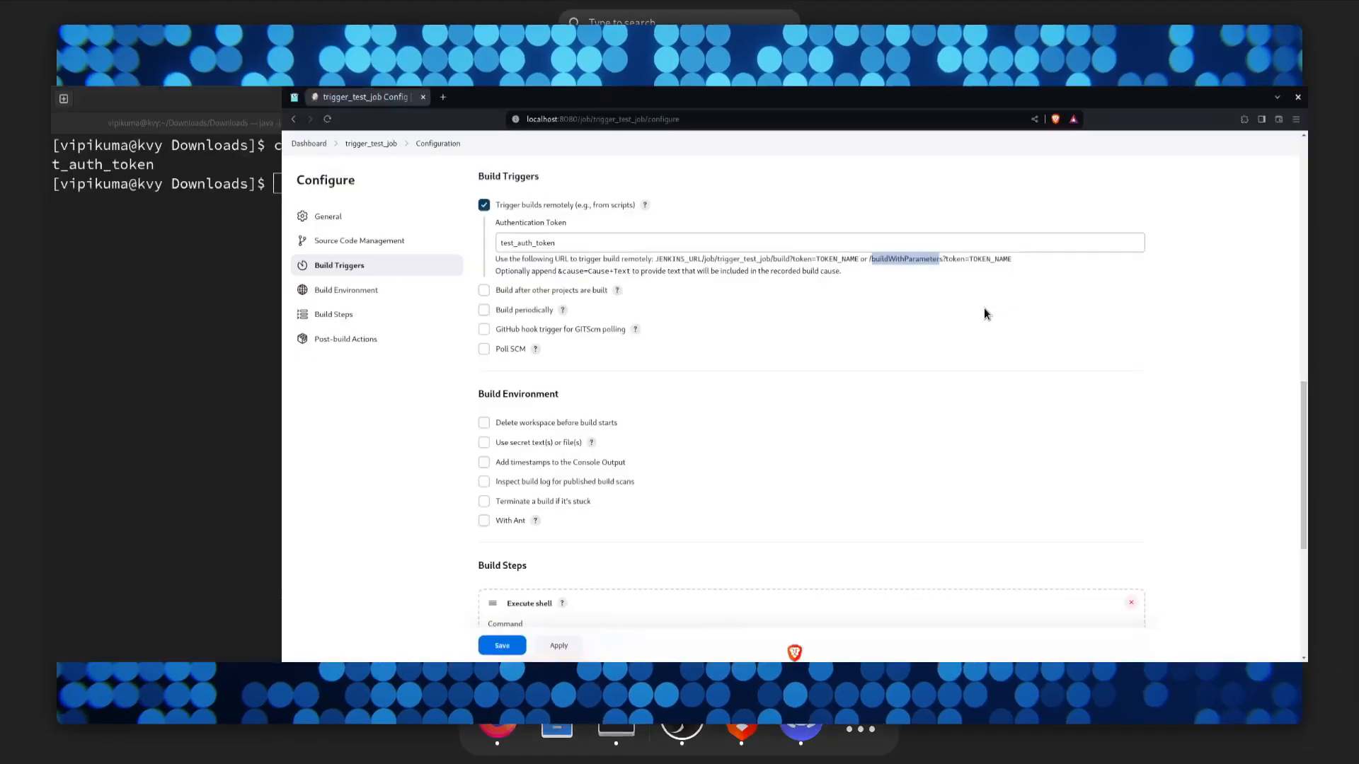
left_click(139, 78)
right_click(61, 514)
left_click(114, 524)
left_click(244, 16)
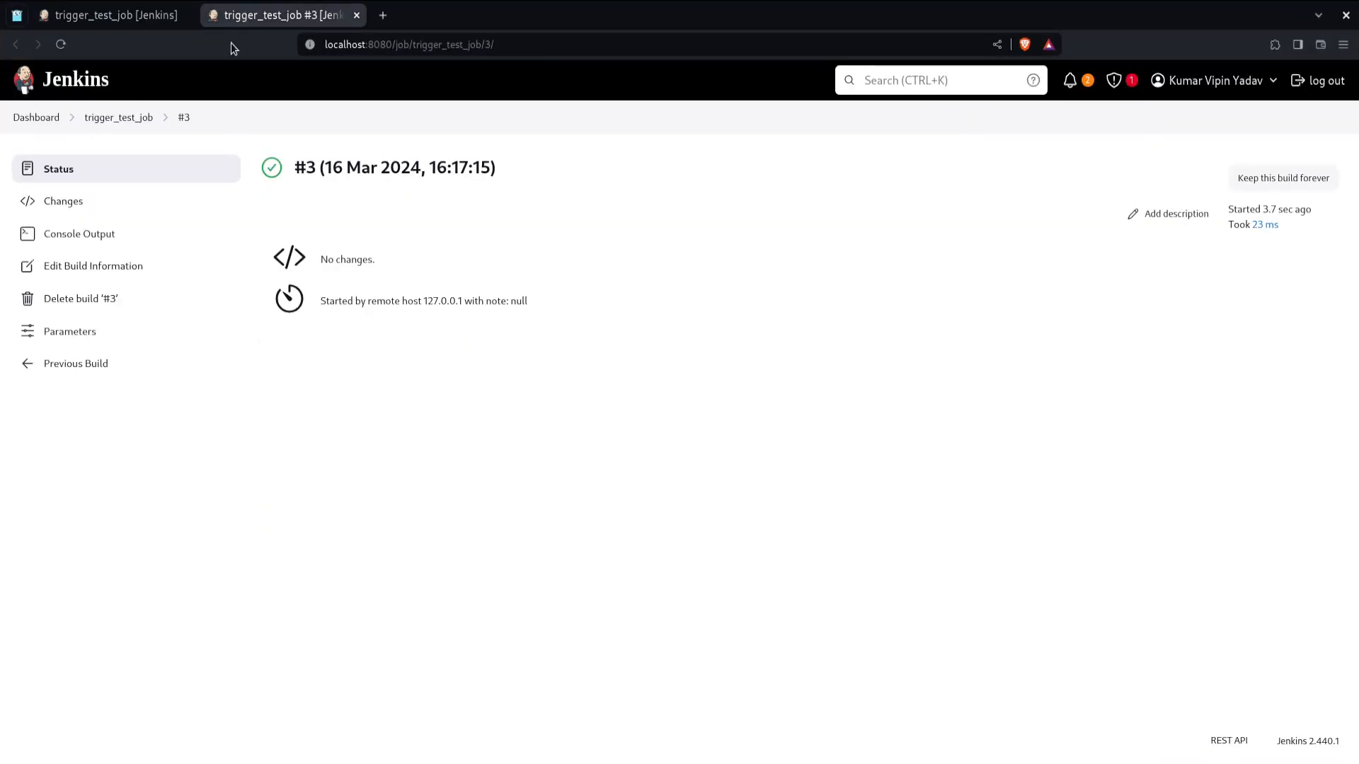
left_click(83, 232)
left_click_drag(370, 320, 275, 230)
left_click(425, 387)
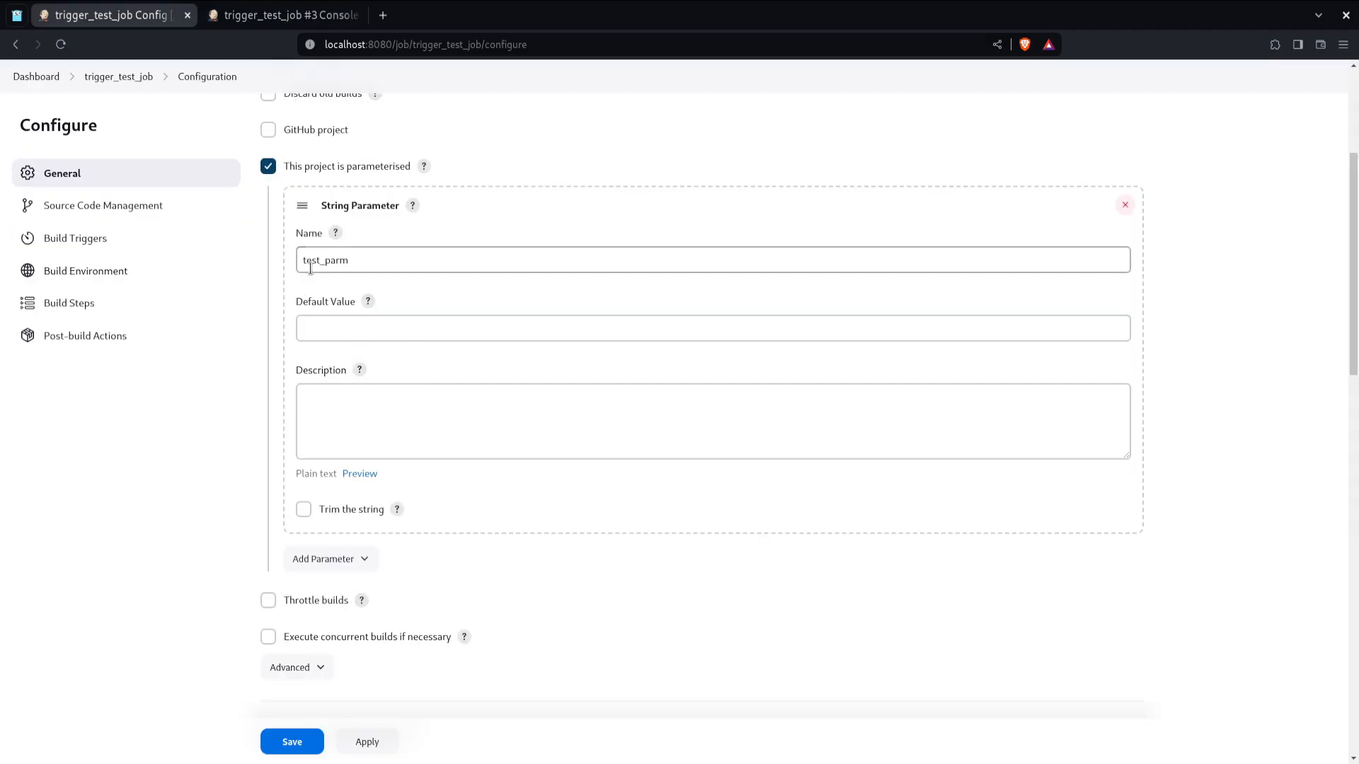
Step: Append &test_parm=running_from_cli to the curl command's URL after the token
double_click(314, 262)
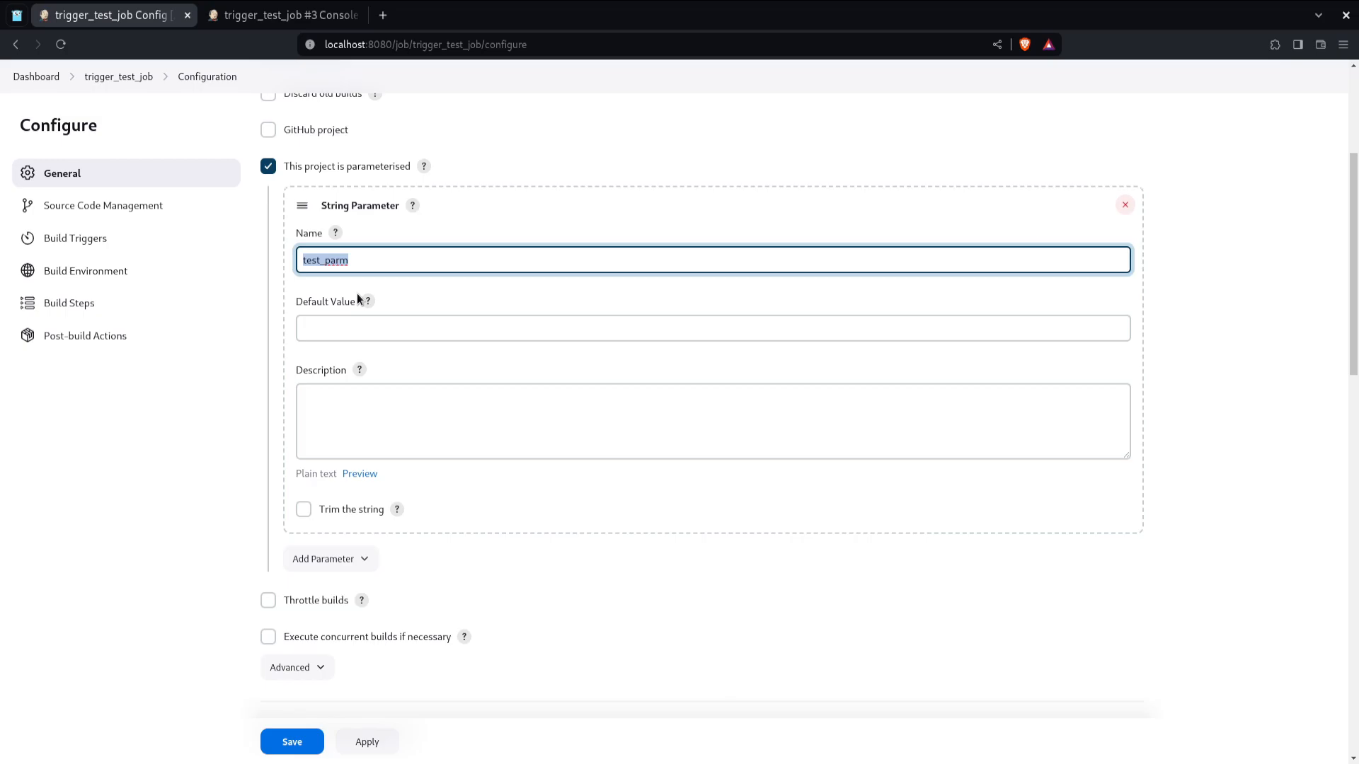
left_click(133, 83)
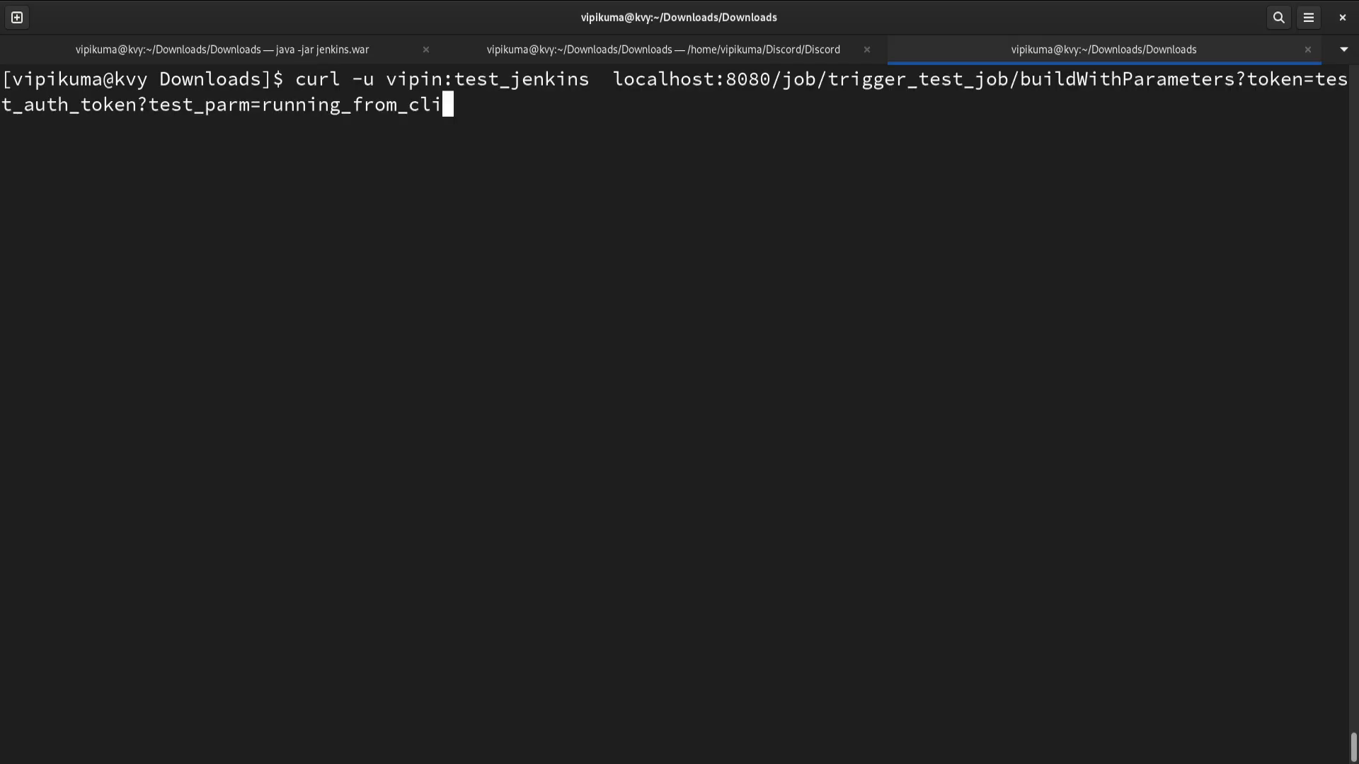
key("Left")
key("Left")
key("Left")
key("Left")
key("Left")
key("Left")
key("Left")
key("Left")
key("Left")
key("Left")
key("Left")
key("Left")
key("Left")
key("Left")
key("Left")
key("Left")
key("Left")
key("Left")
key("Left")
key("Left")
key("BackSpace")
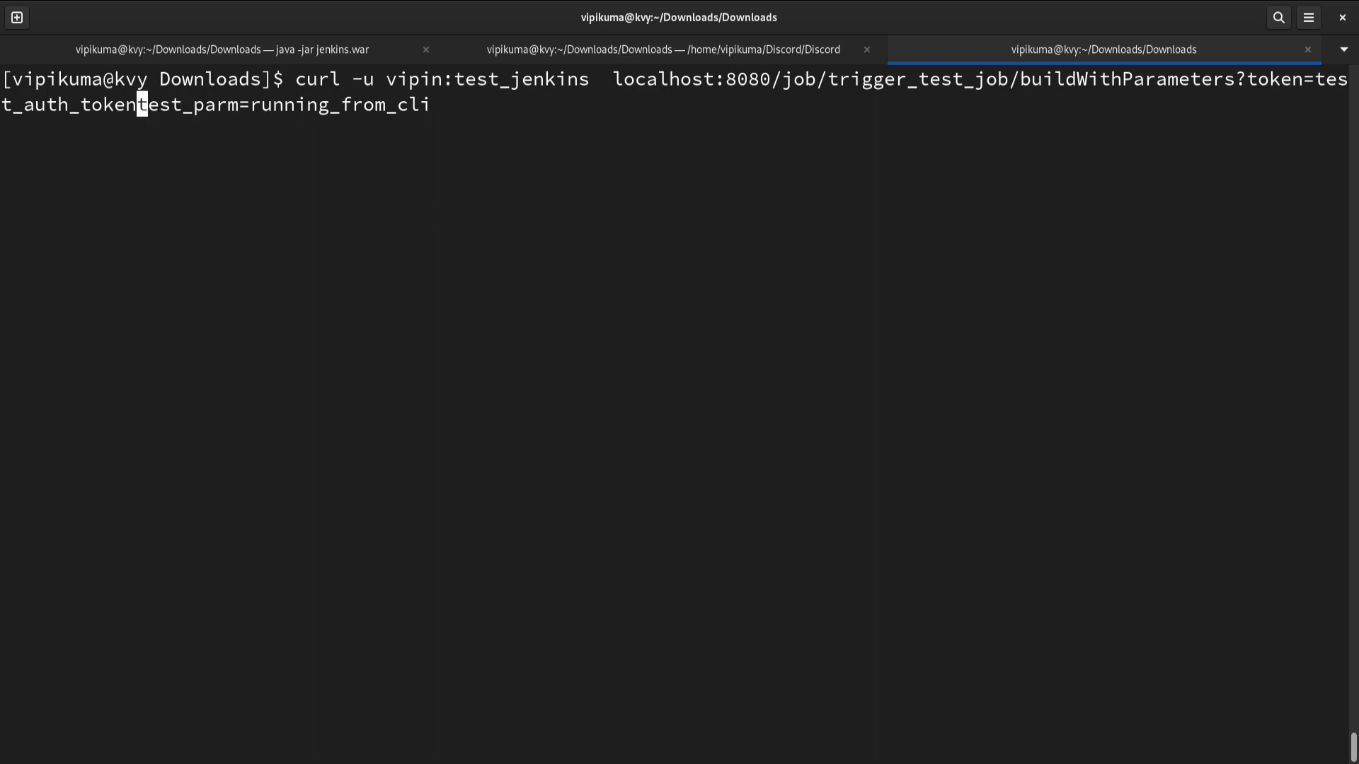
type("&")
key("End")
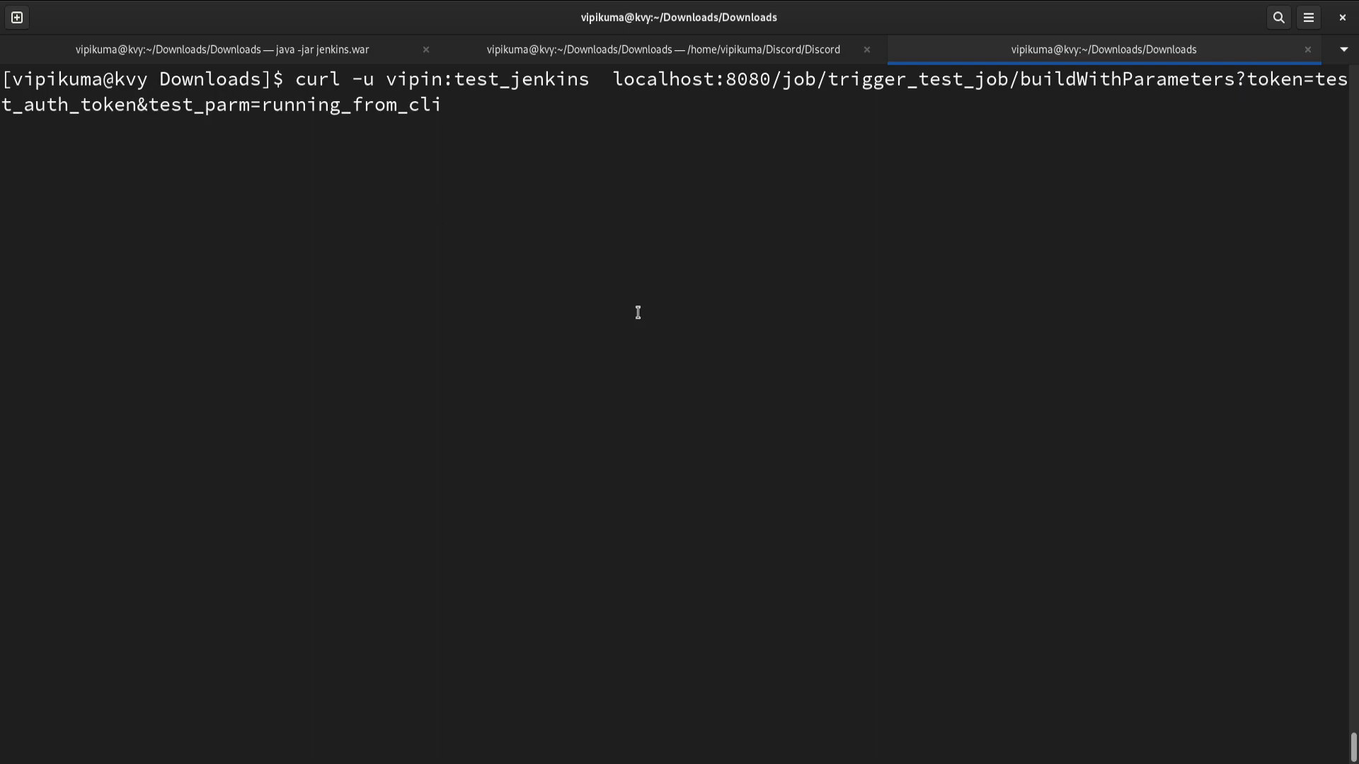
Step: Wrap the URL in double quotes and run the curl command
key("Home")
key("Right")
key("Right")
key("Right")
key("Right")
key("Right")
key("Right")
key("Right")
key("Right")
key("Right")
key("Right")
key("Right")
key("Right")
key("Right")
key("Right")
key("Right")
key("Right")
key("Right")
key("Right")
key("Right")
key("Right")
key("Right")
type("\"")
key("End")
type("\"")
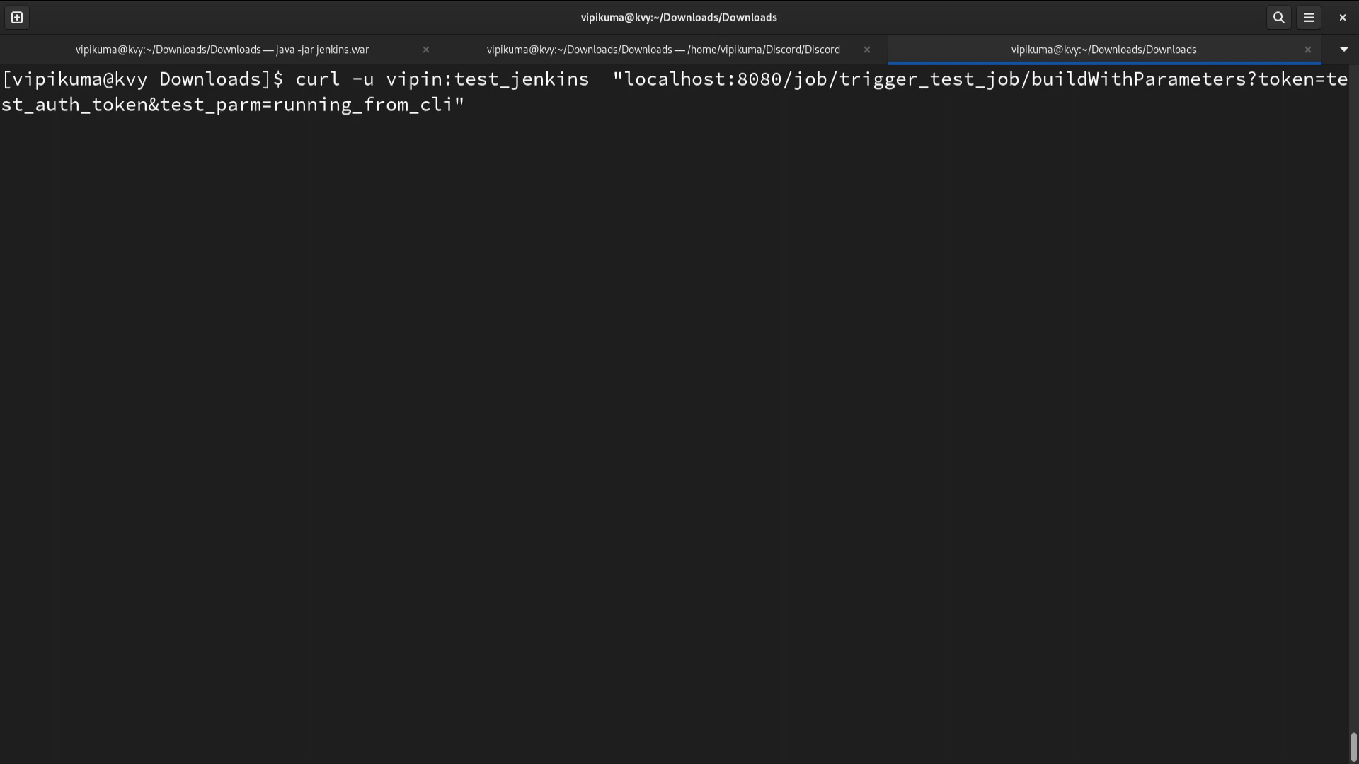
key("Return")
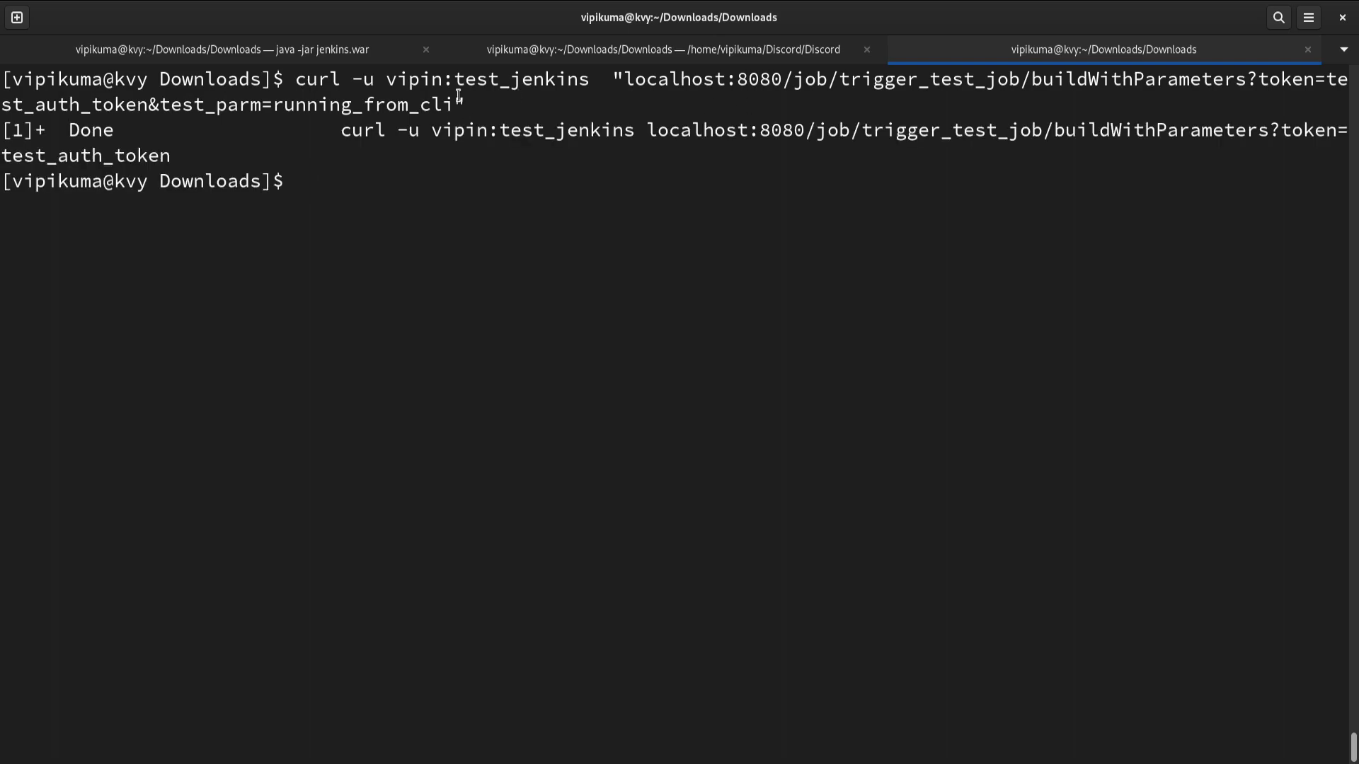
Step: Open build #5 in a new tab and inspect its console output for the parameter value
key("alt+Tab")
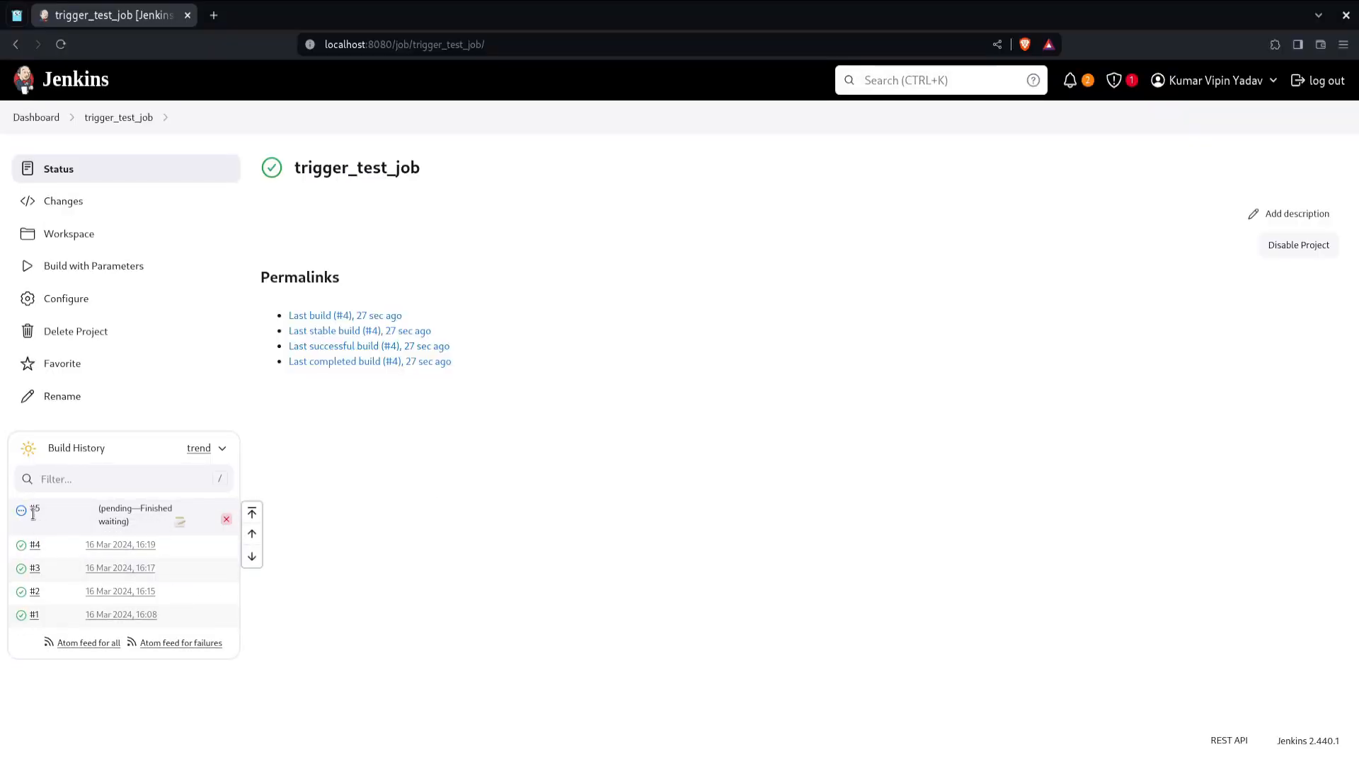
right_click(34, 513)
left_click(55, 526)
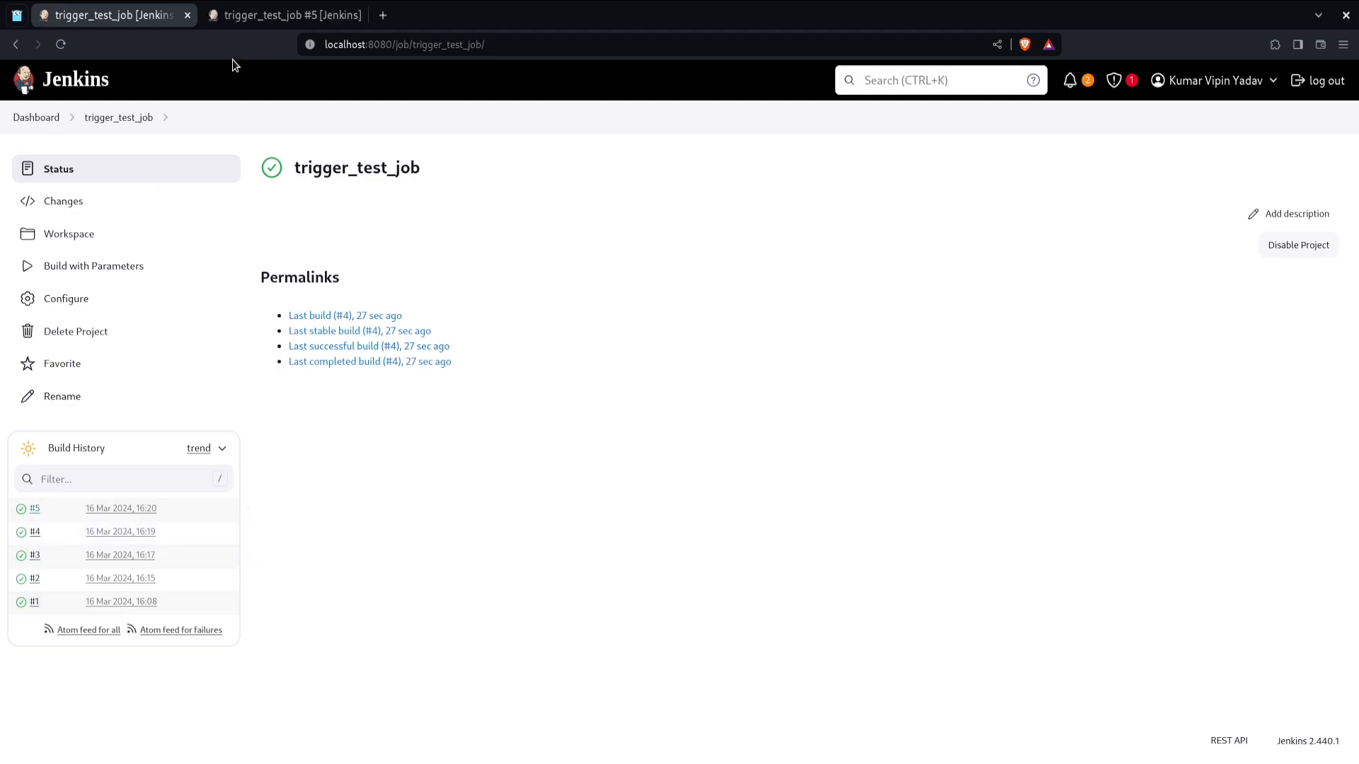
left_click(248, 17)
left_click(85, 234)
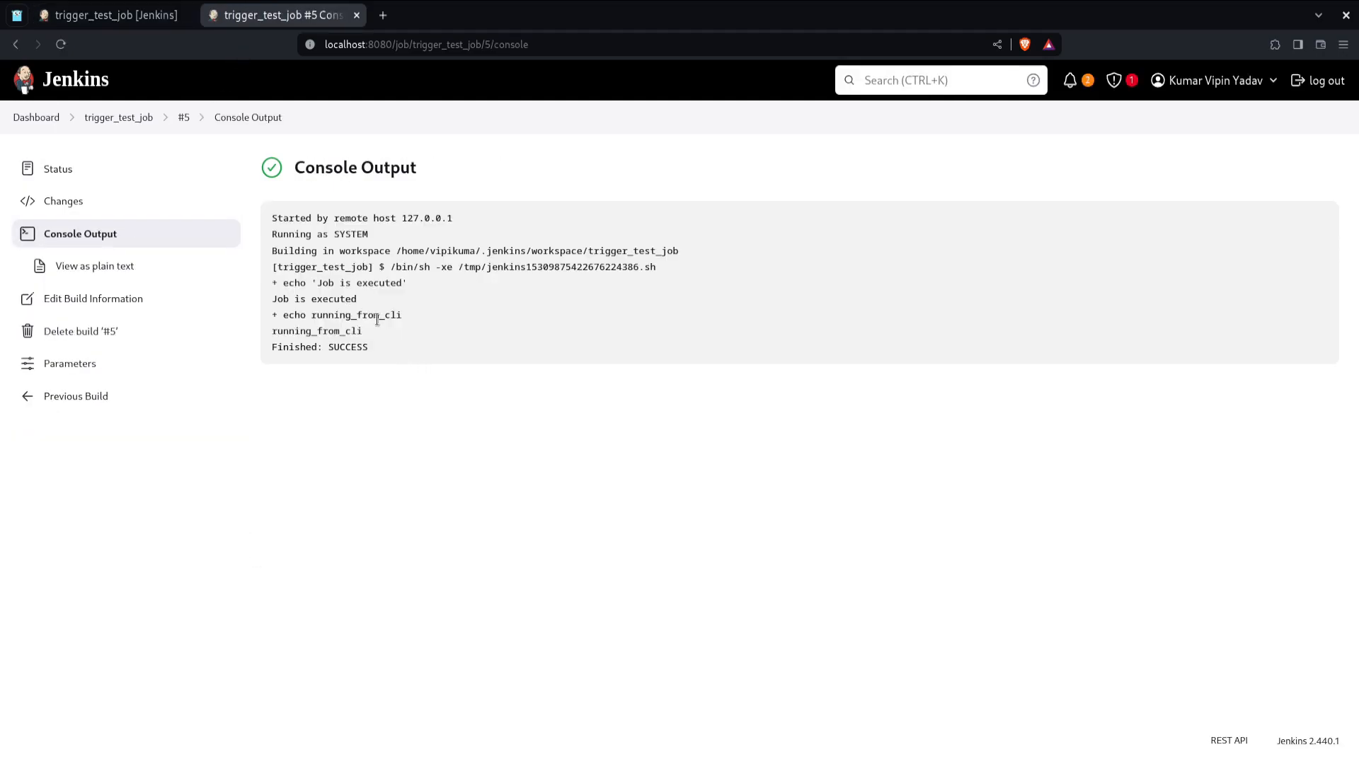
double_click(373, 315)
left_click(474, 407)
Step: Reopen the job configuration and read the help for Build after other projects are built in Build Triggers
left_click(356, 16)
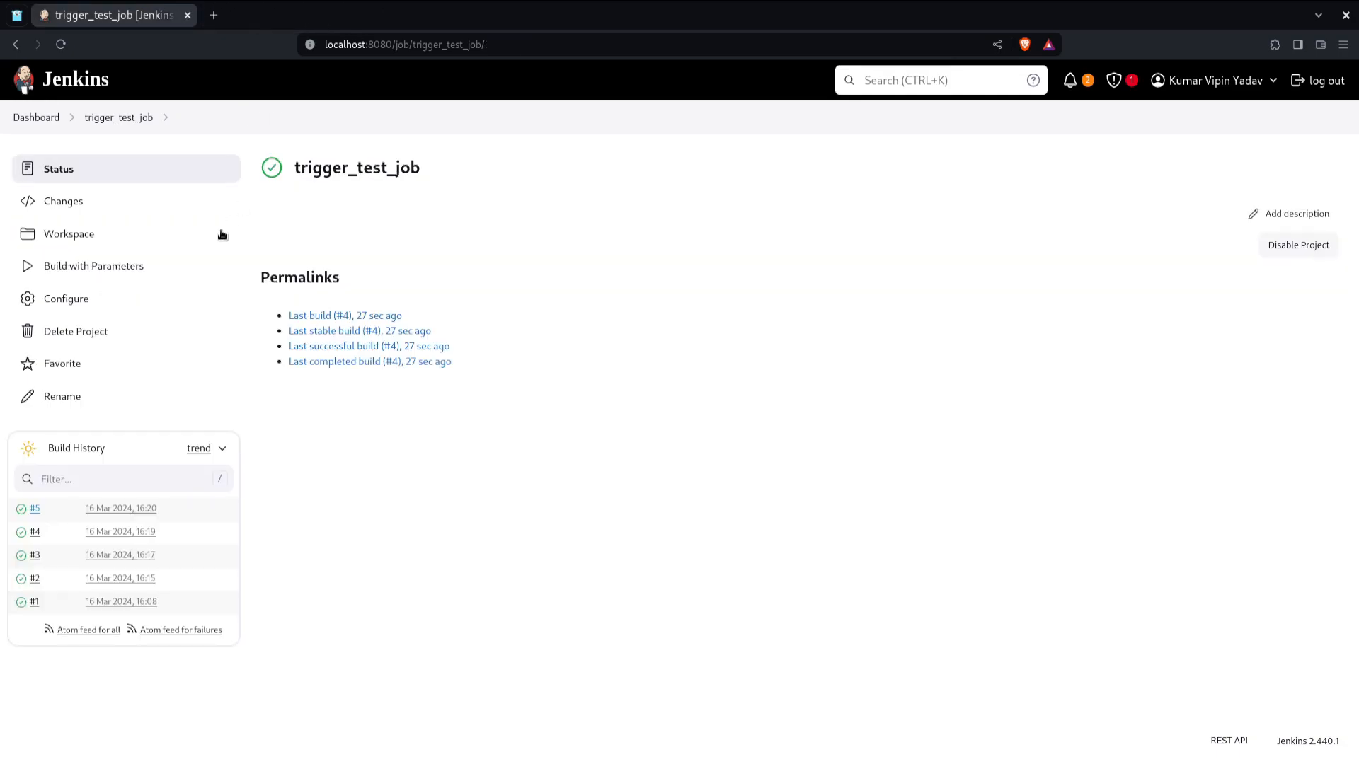
left_click(151, 300)
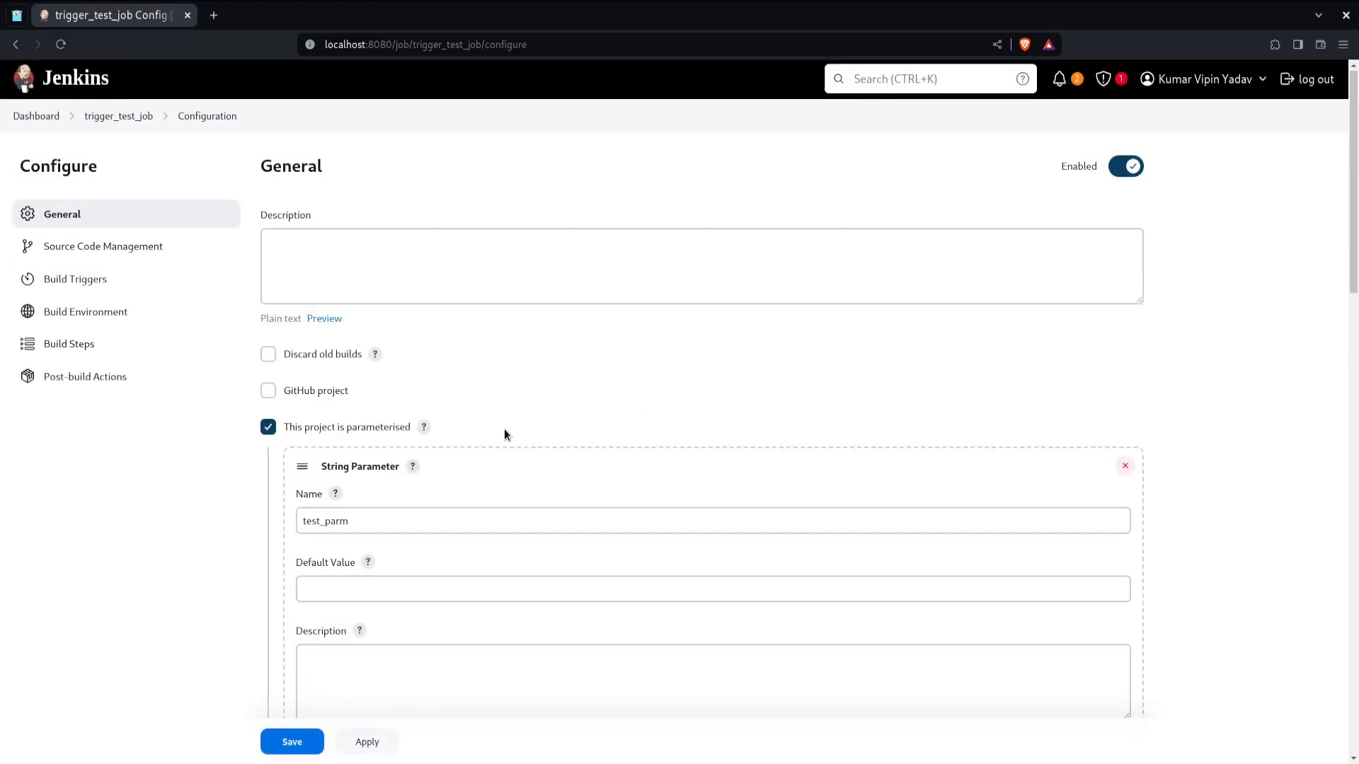
scroll(504, 429, "down", 4)
left_click(504, 429)
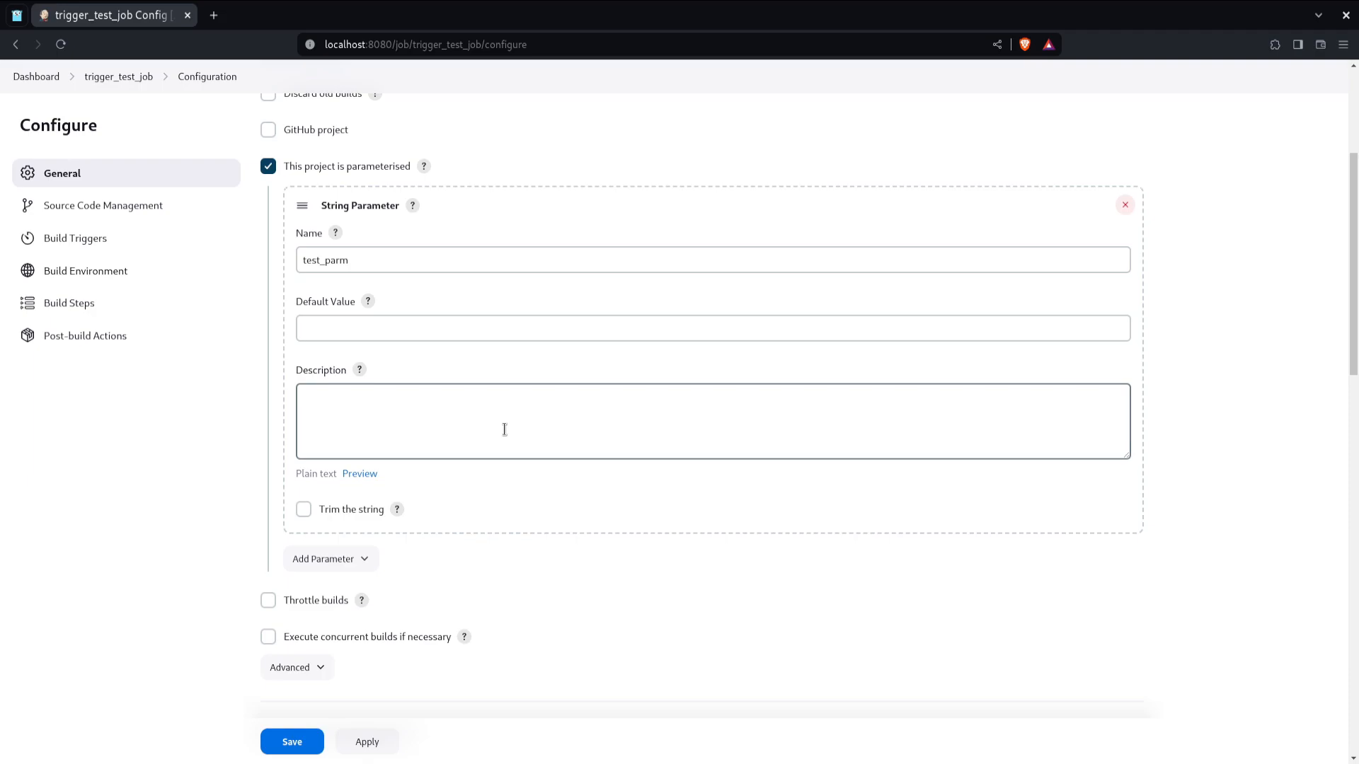
left_click(66, 237)
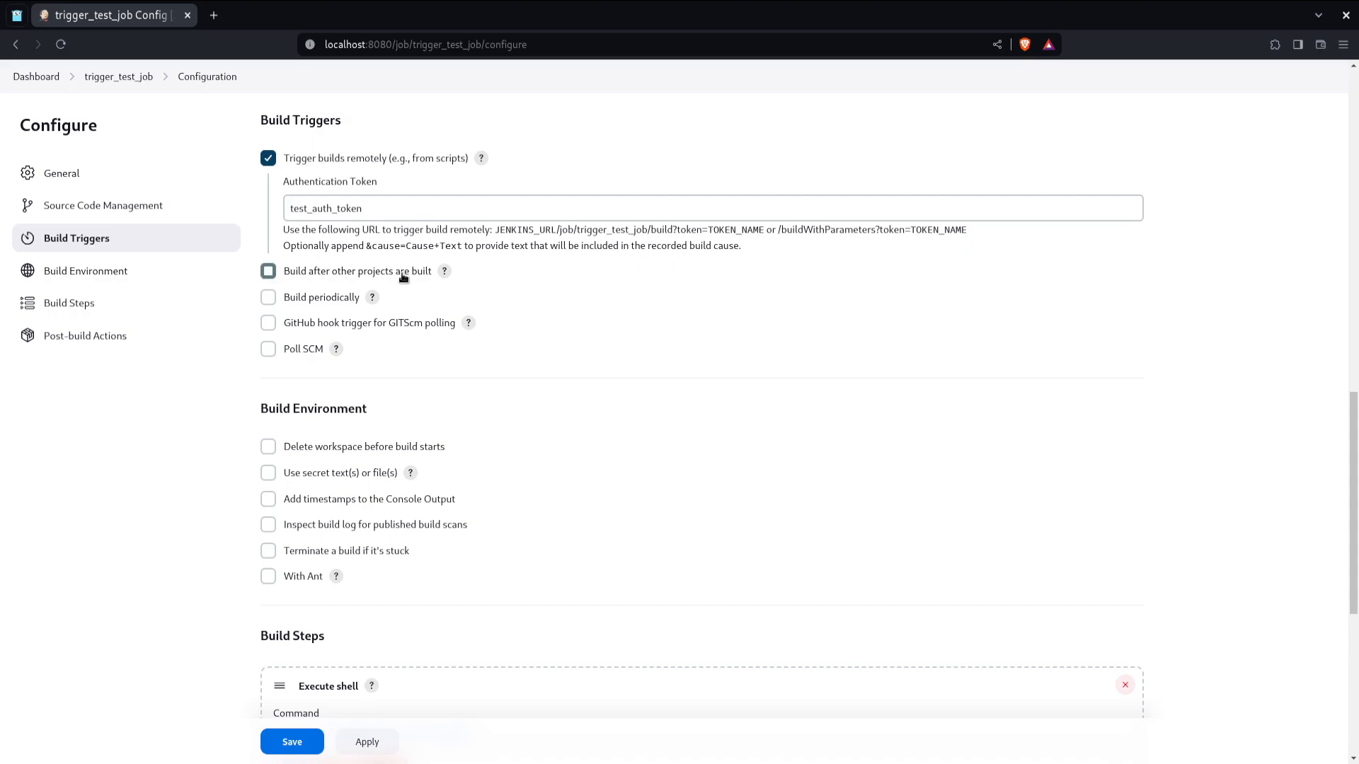
left_click(446, 273)
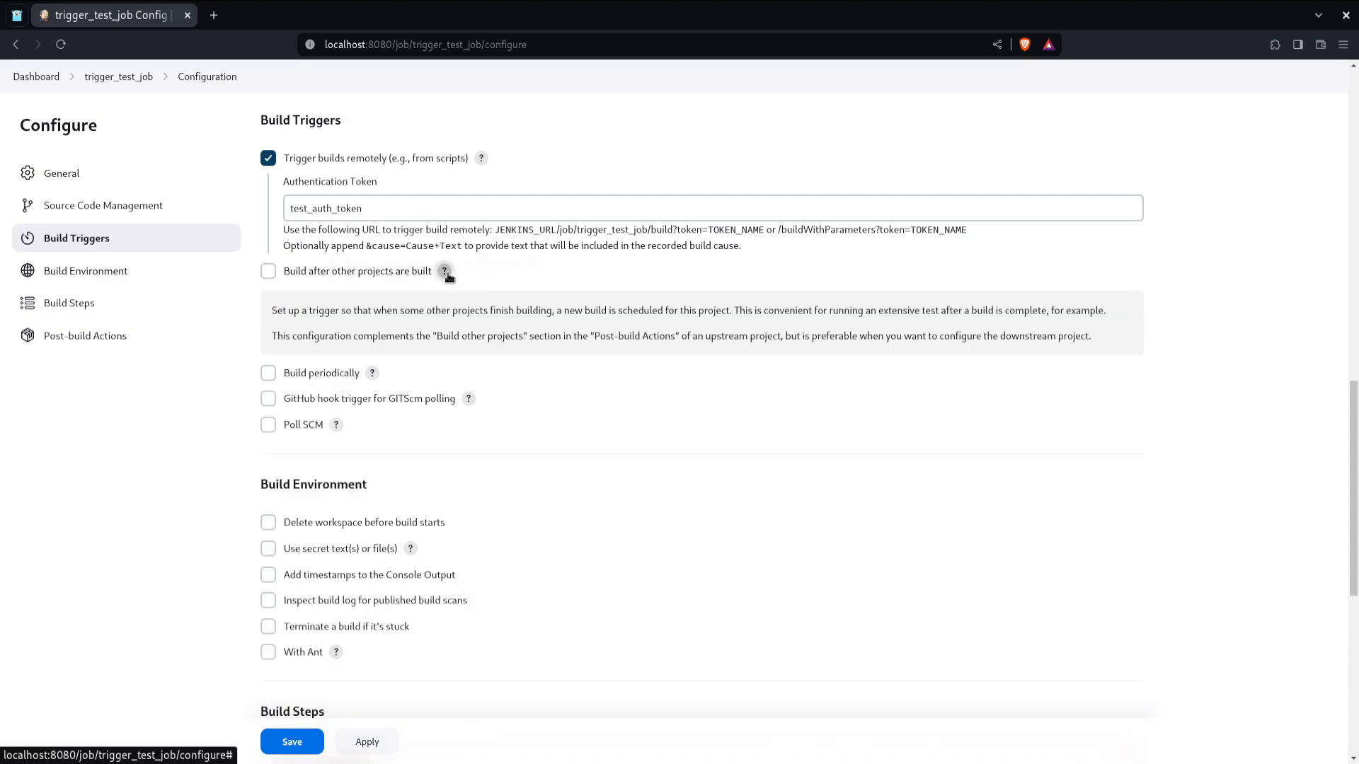
left_click(445, 272)
Step: Enable Build after other projects are built and choose my_freestyle_job as the project to watch
left_click(377, 270)
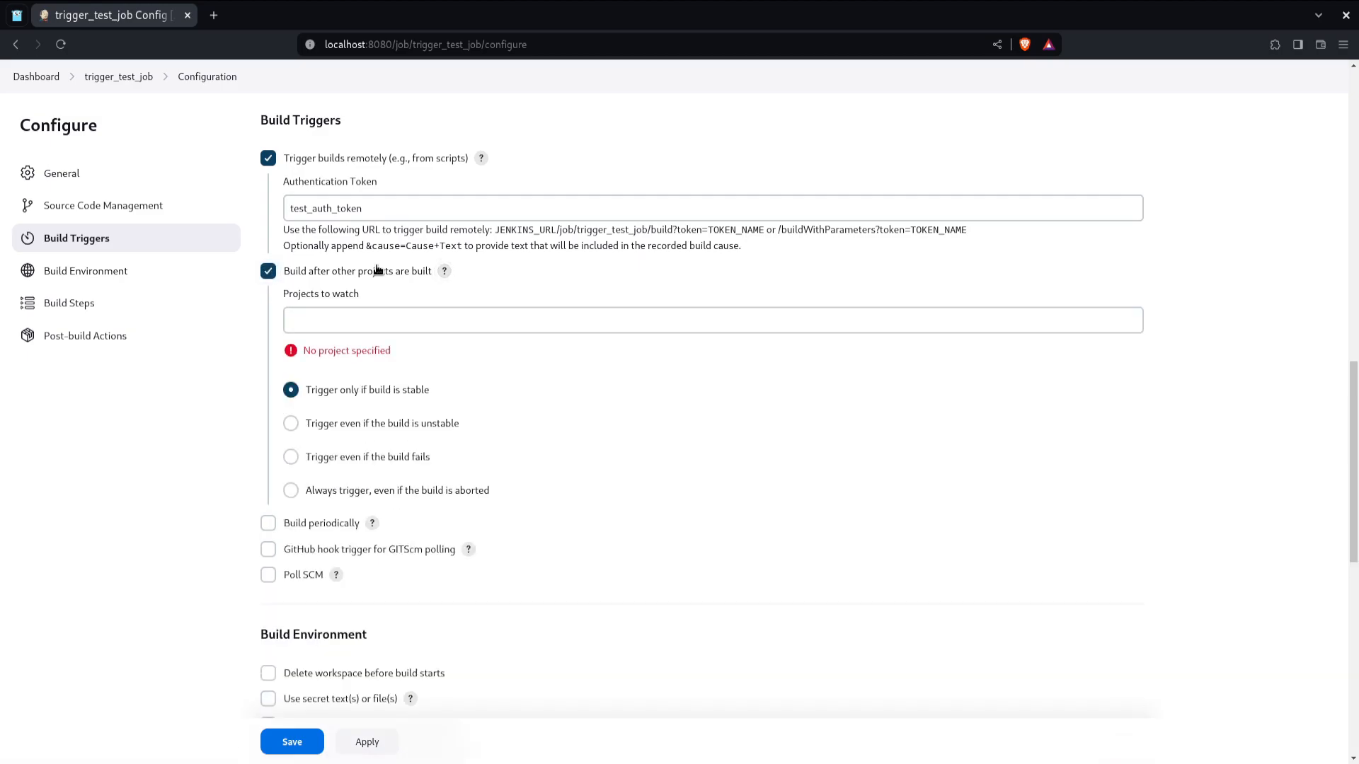
left_click(366, 326)
type("my")
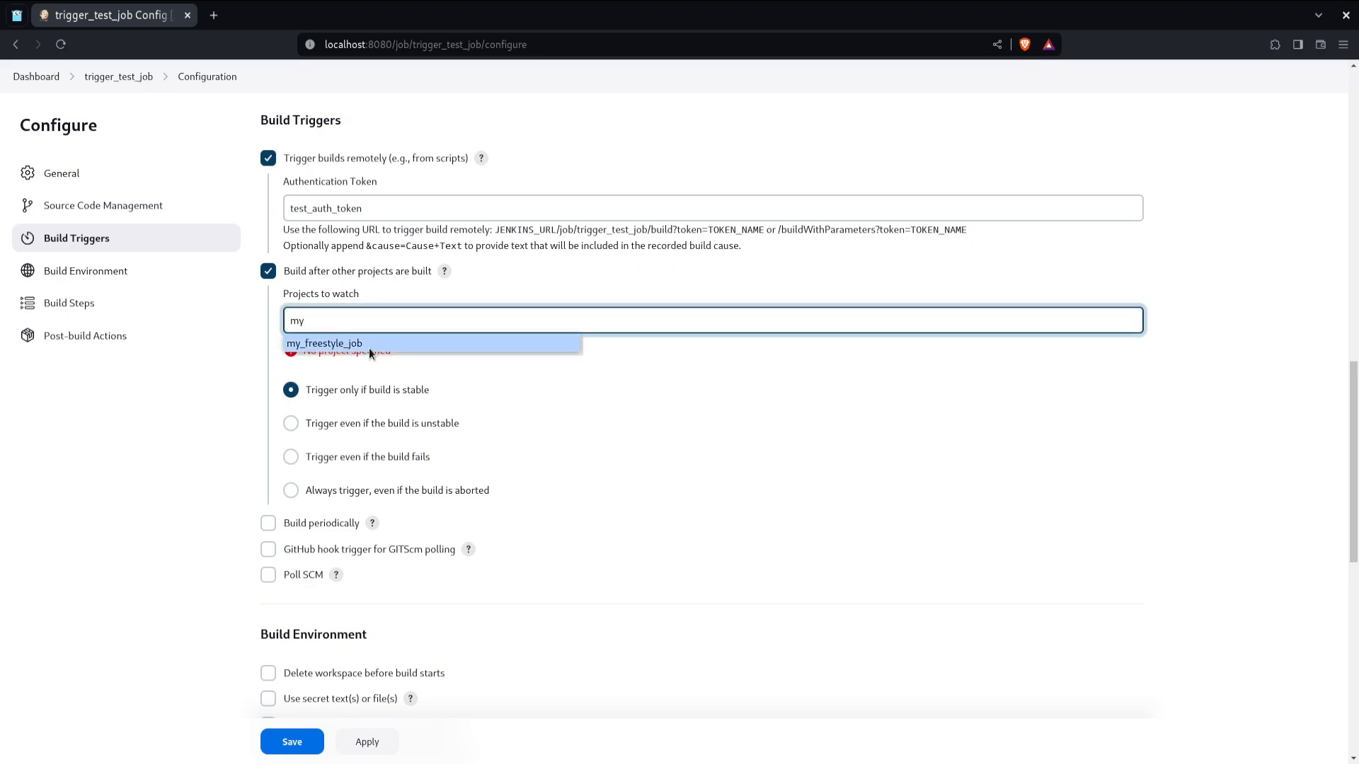
left_click(367, 342)
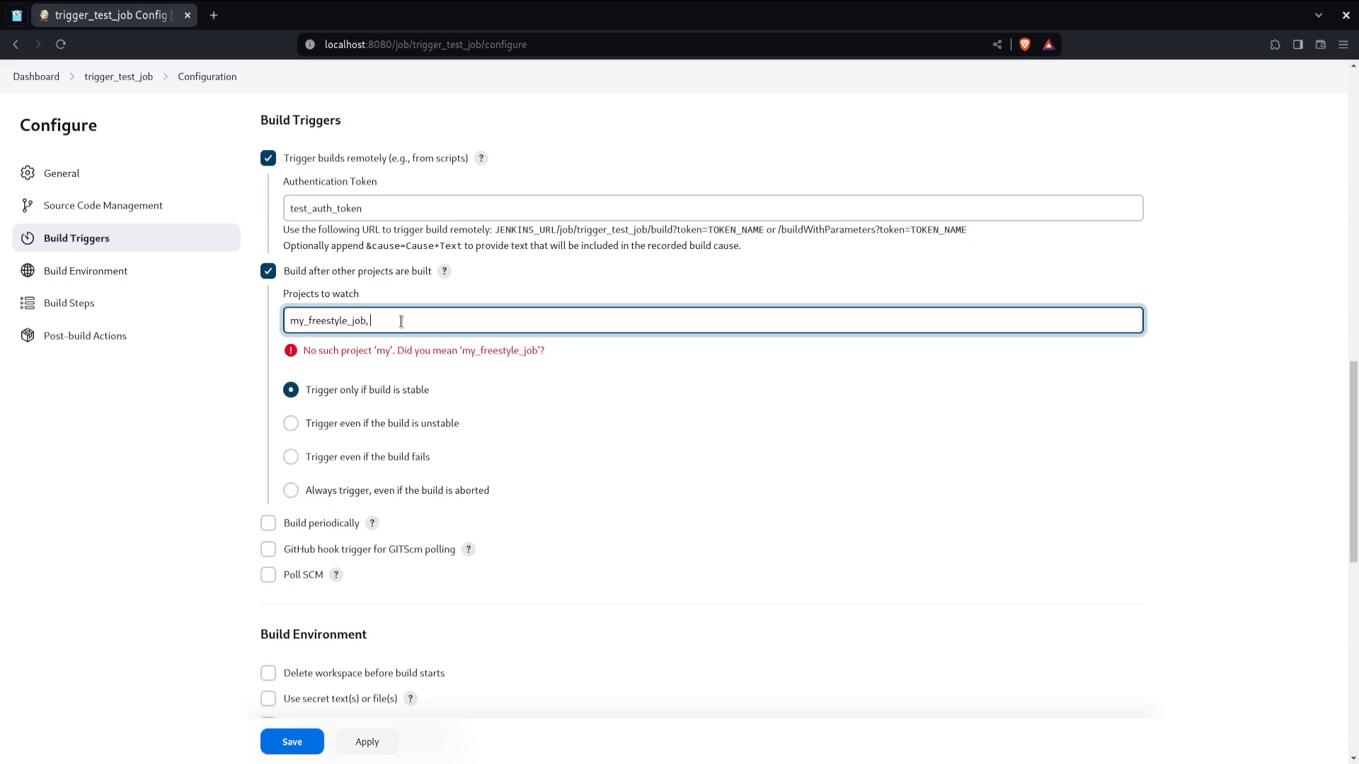
Step: Remove the trailing comma and space after my_freestyle_job in Projects to watch
key("BackSpace")
key("BackSpace")
left_click(591, 408)
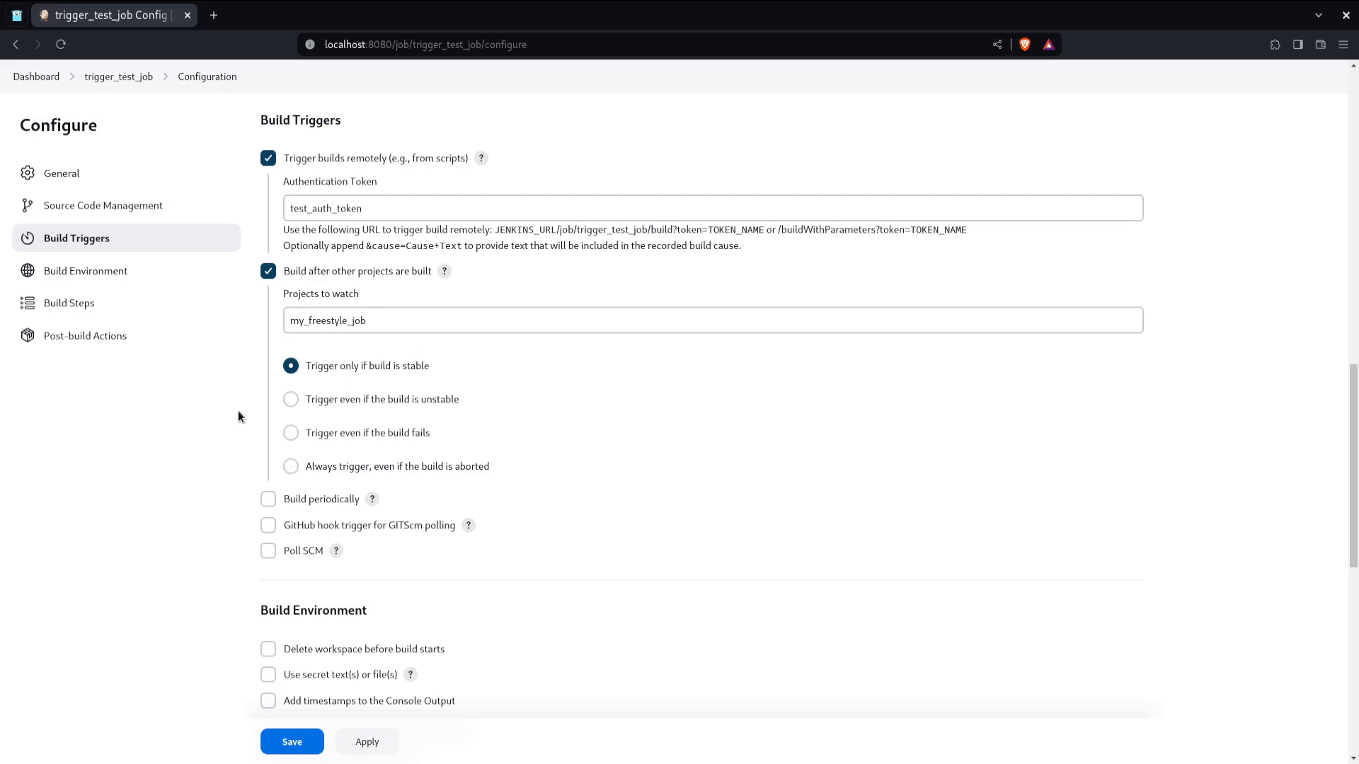
Step: Select Always trigger, even if the build is aborted, and save the job configuration
left_click(355, 317)
left_click(347, 360)
left_click(290, 468)
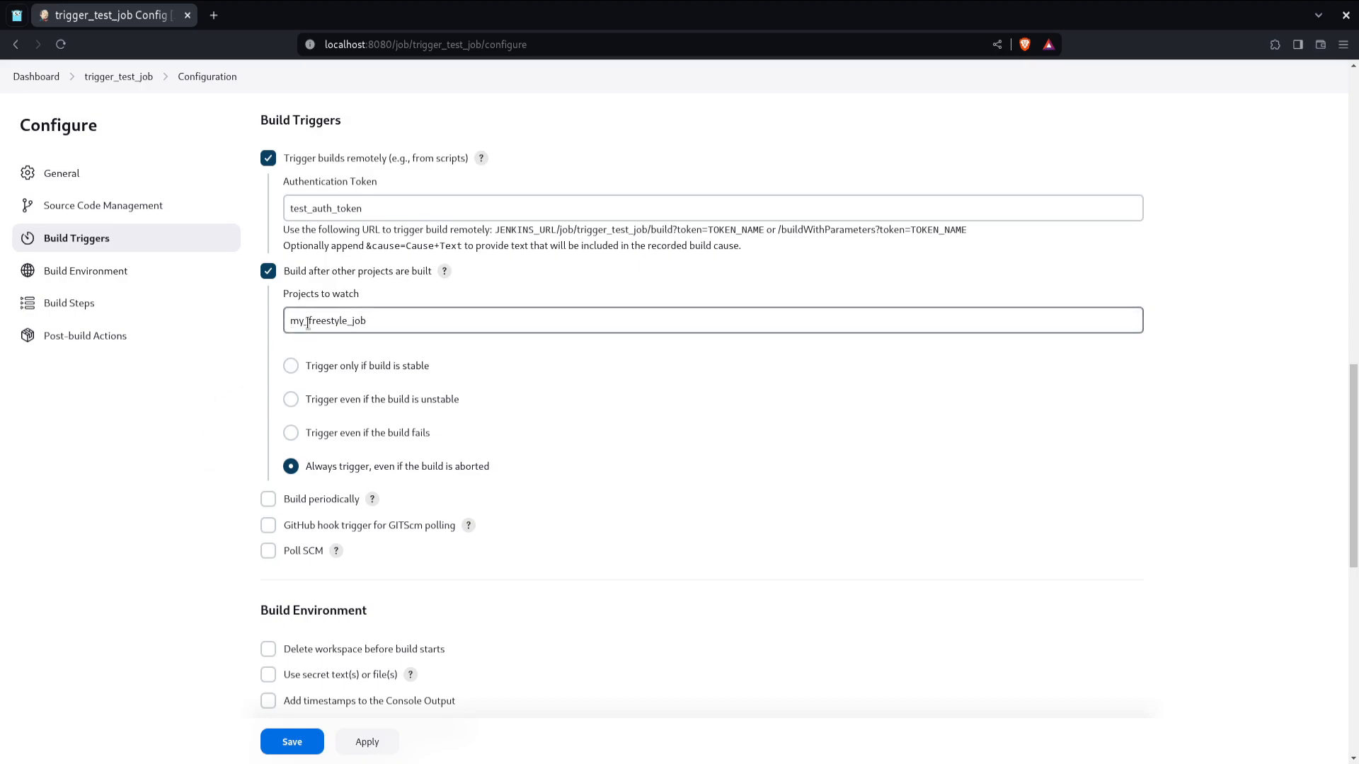
left_click(309, 739)
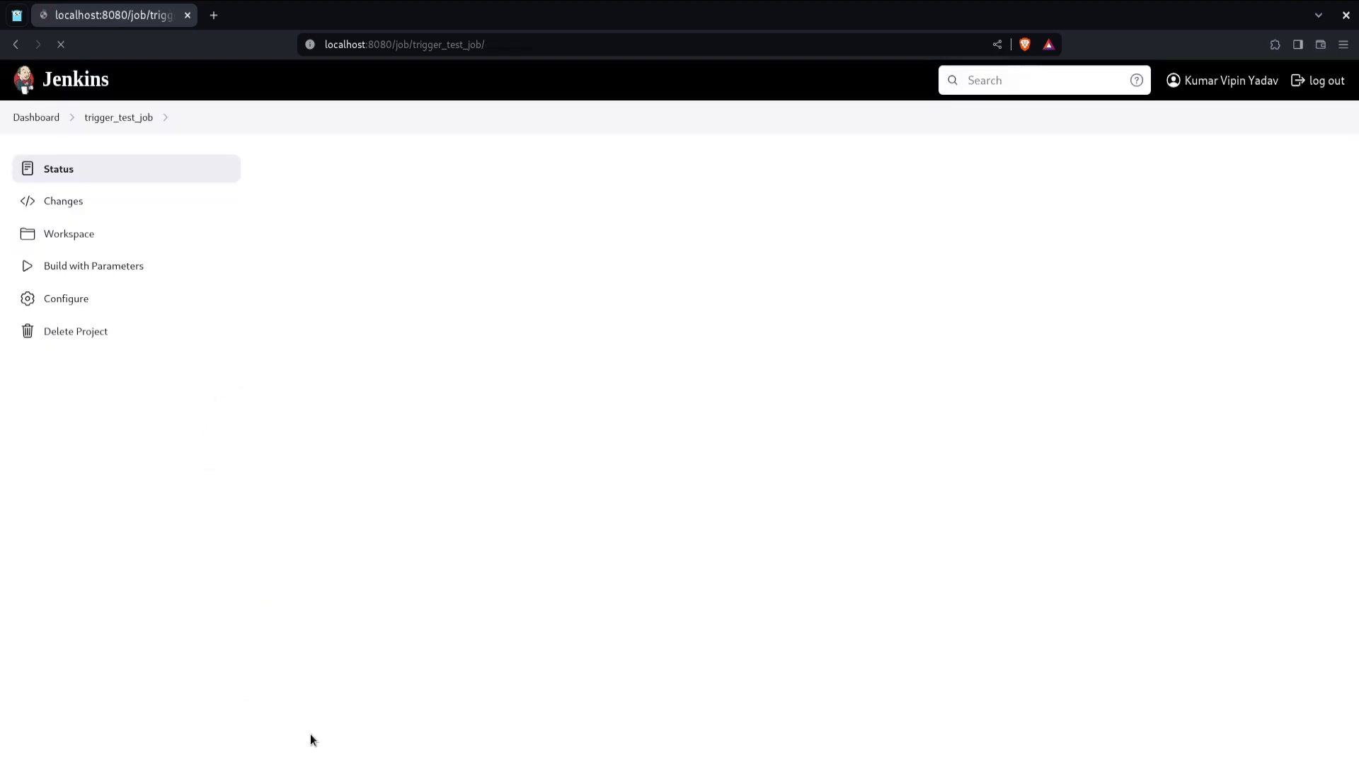
Step: Open my_freestyle_job from the dashboard in a new tab and start a build with parameters
left_click(42, 117)
right_click(412, 307)
left_click(424, 315)
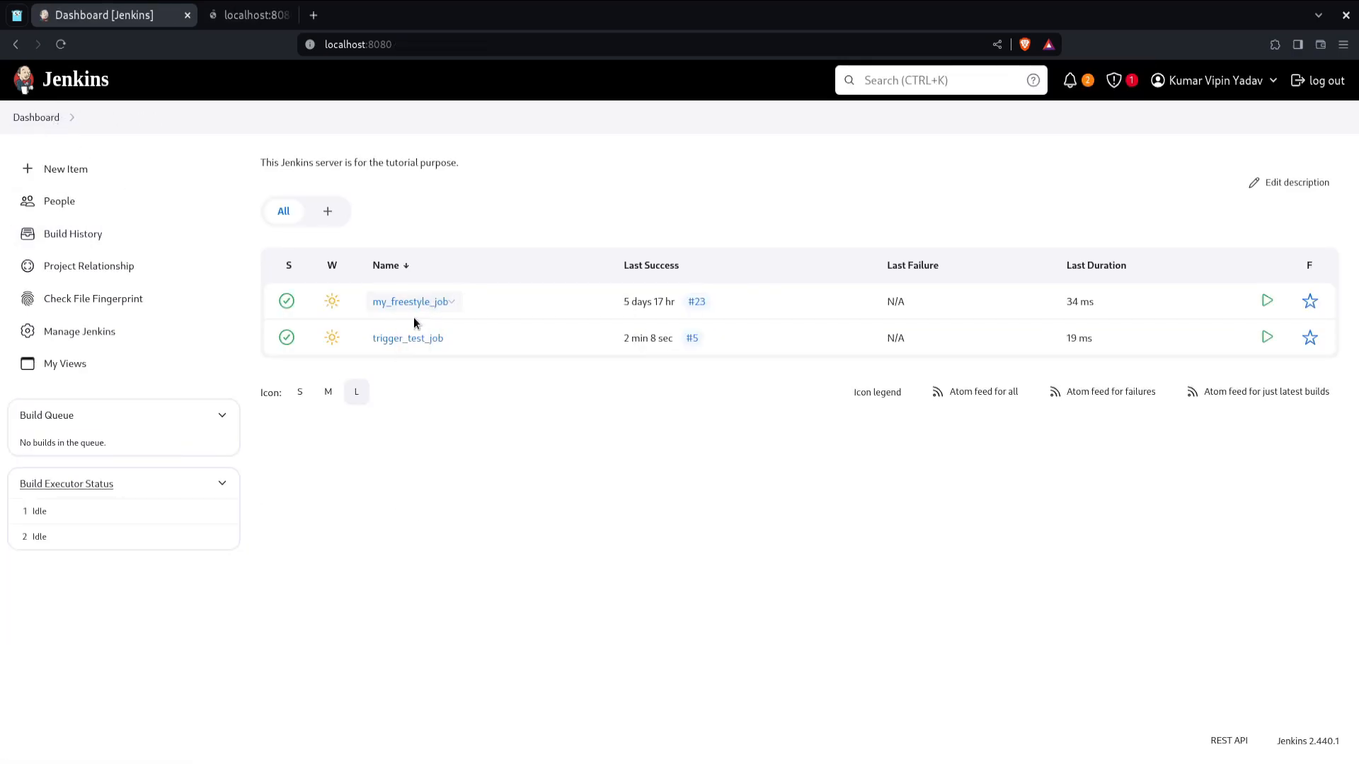
left_click(283, 15)
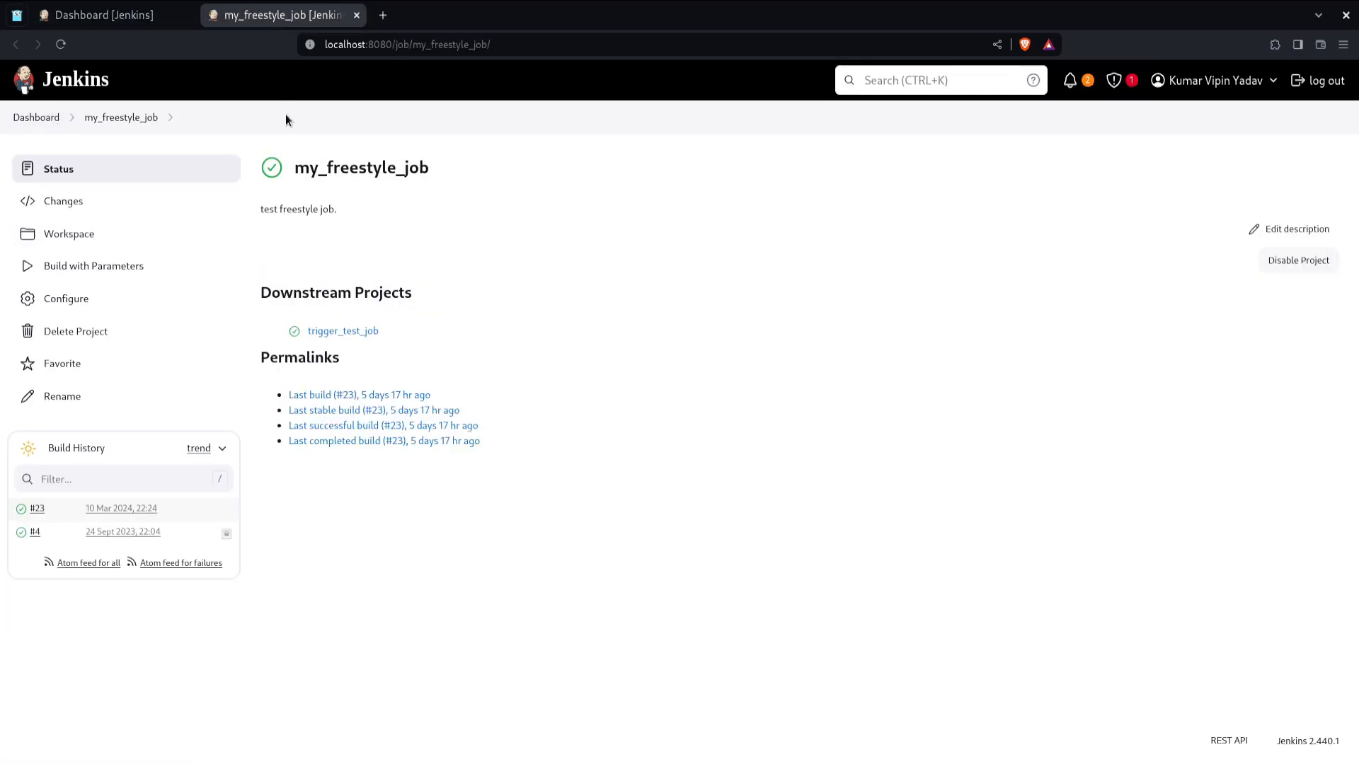
left_click(160, 268)
scroll(537, 379, "down", 5)
left_click(276, 682)
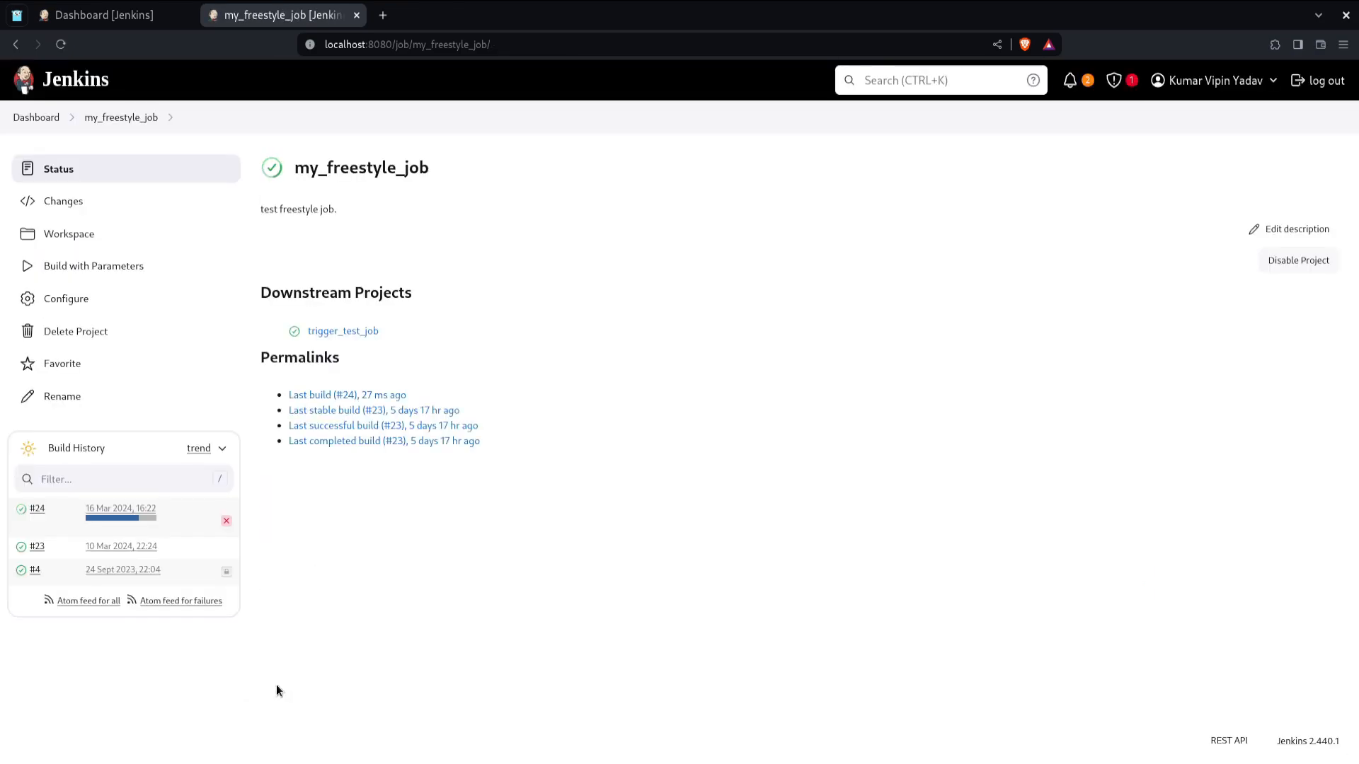
Step: Inspect build #24's console output for the downstream trigger and follow the link to trigger_test_job
left_click(81, 524)
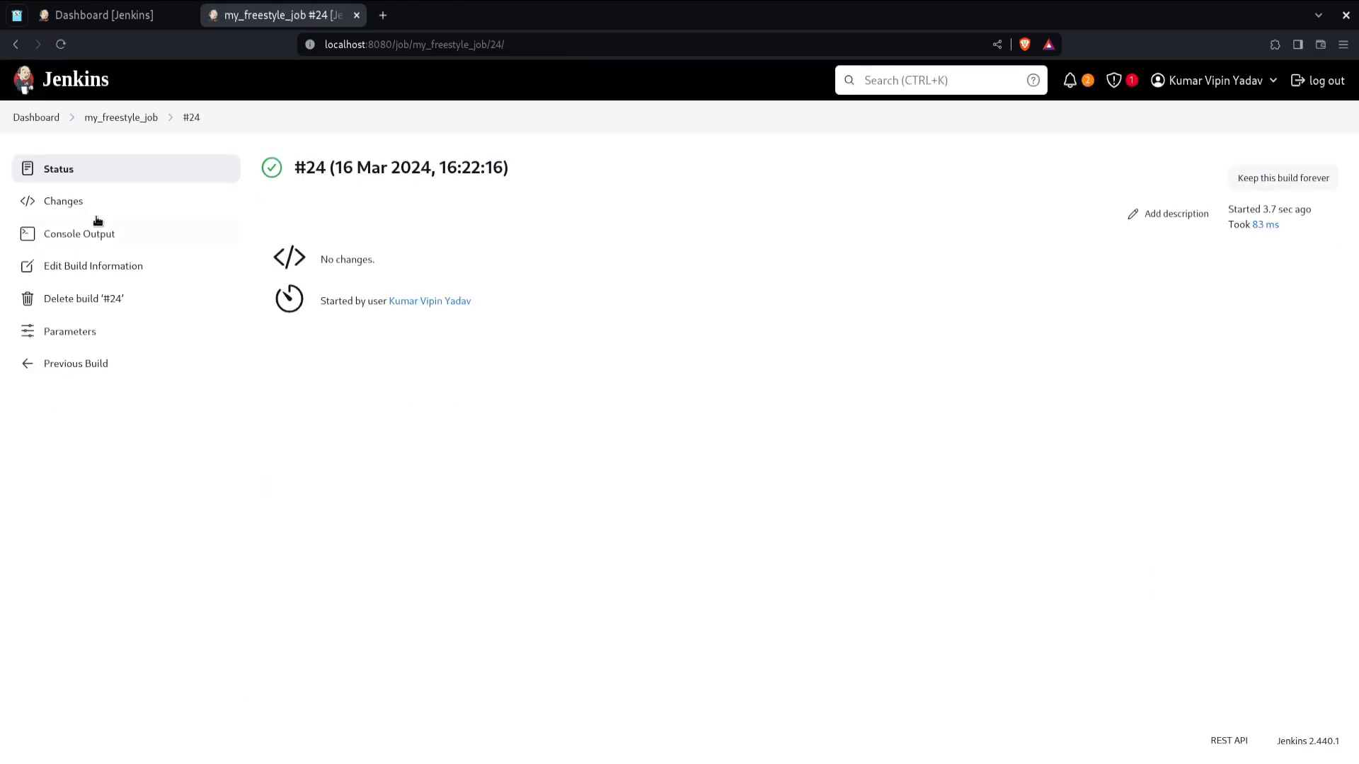
left_click(115, 228)
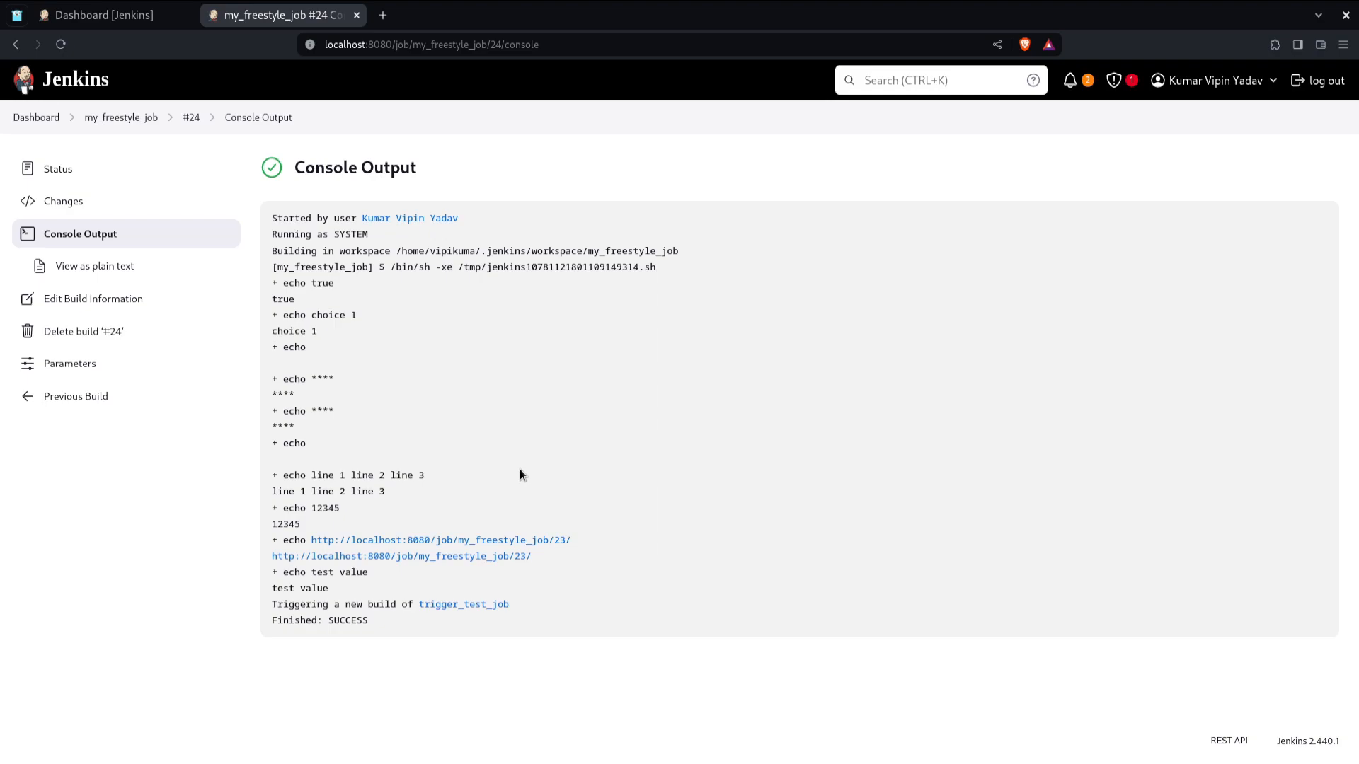
double_click(326, 603)
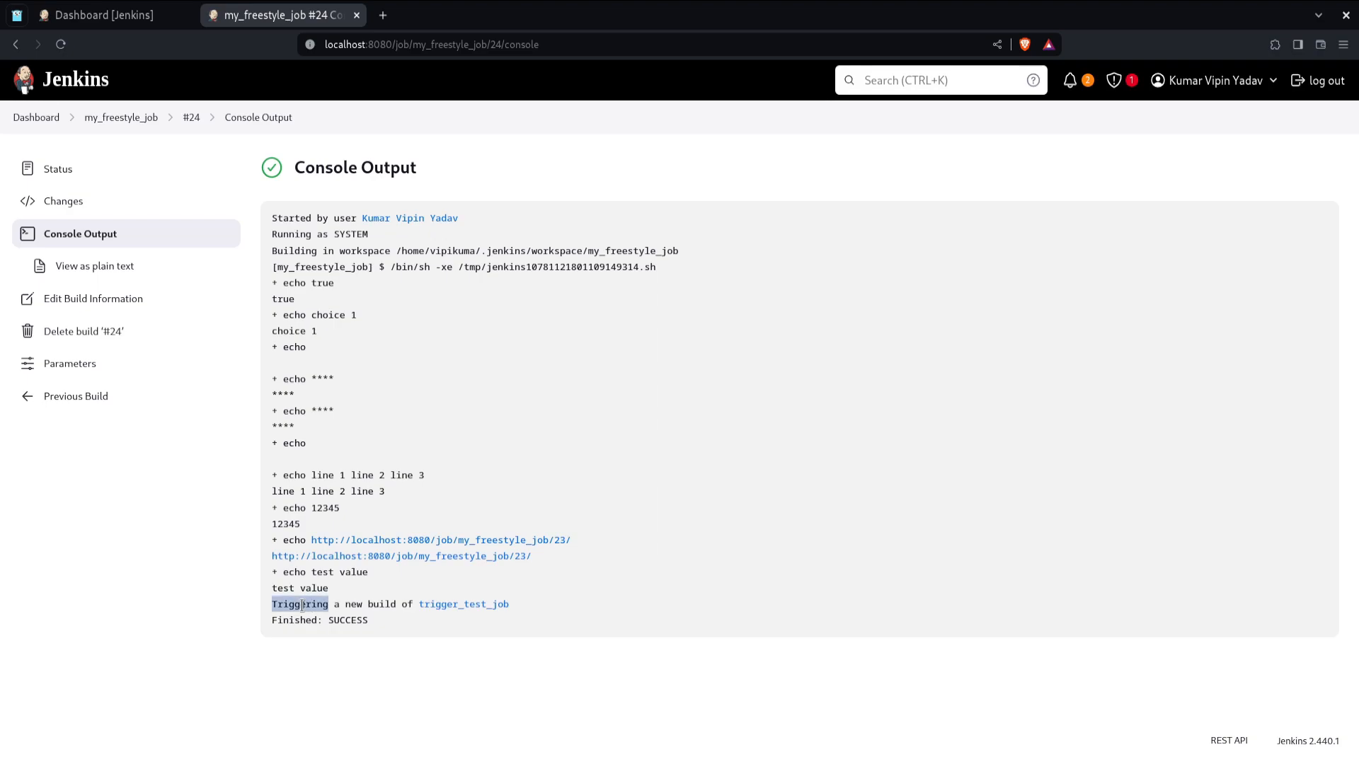
left_click_drag(326, 603, 517, 597)
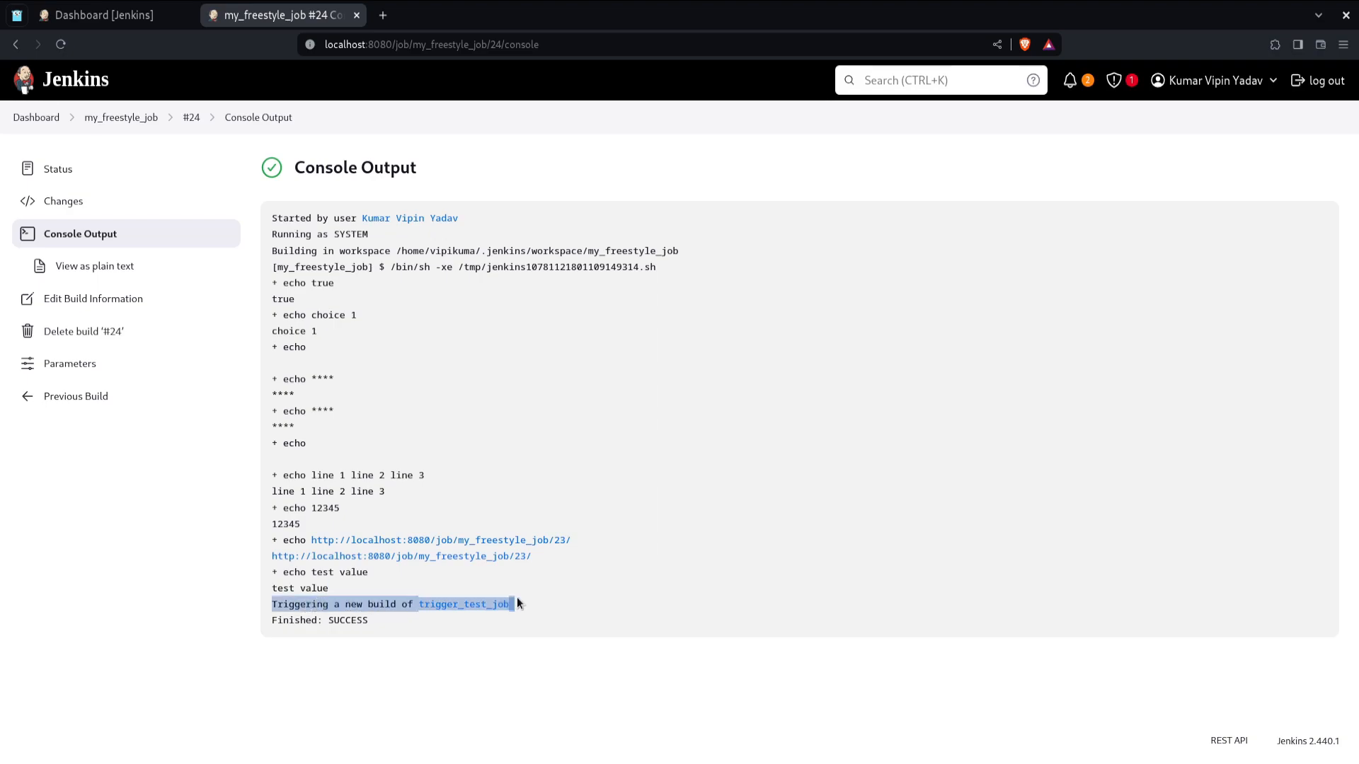
left_click(403, 631)
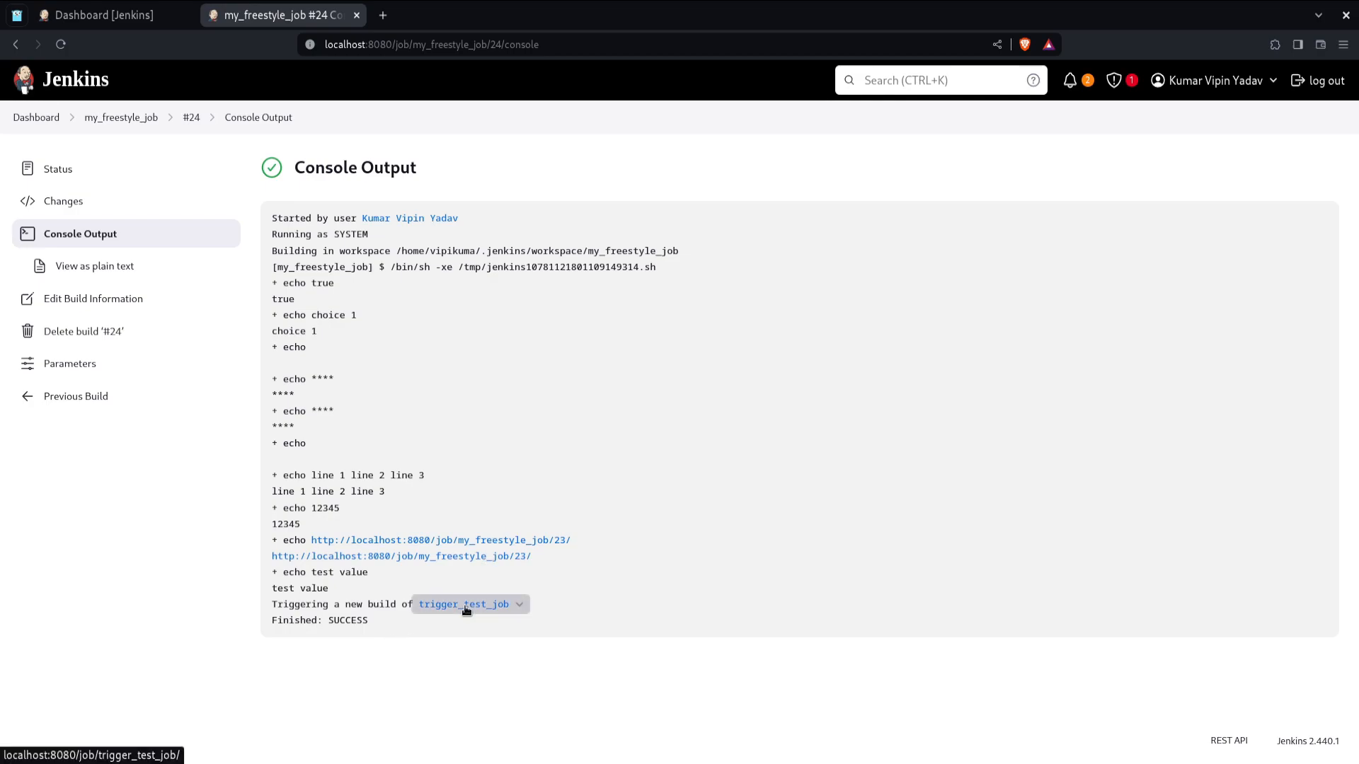
left_click(74, 94)
left_click(405, 339)
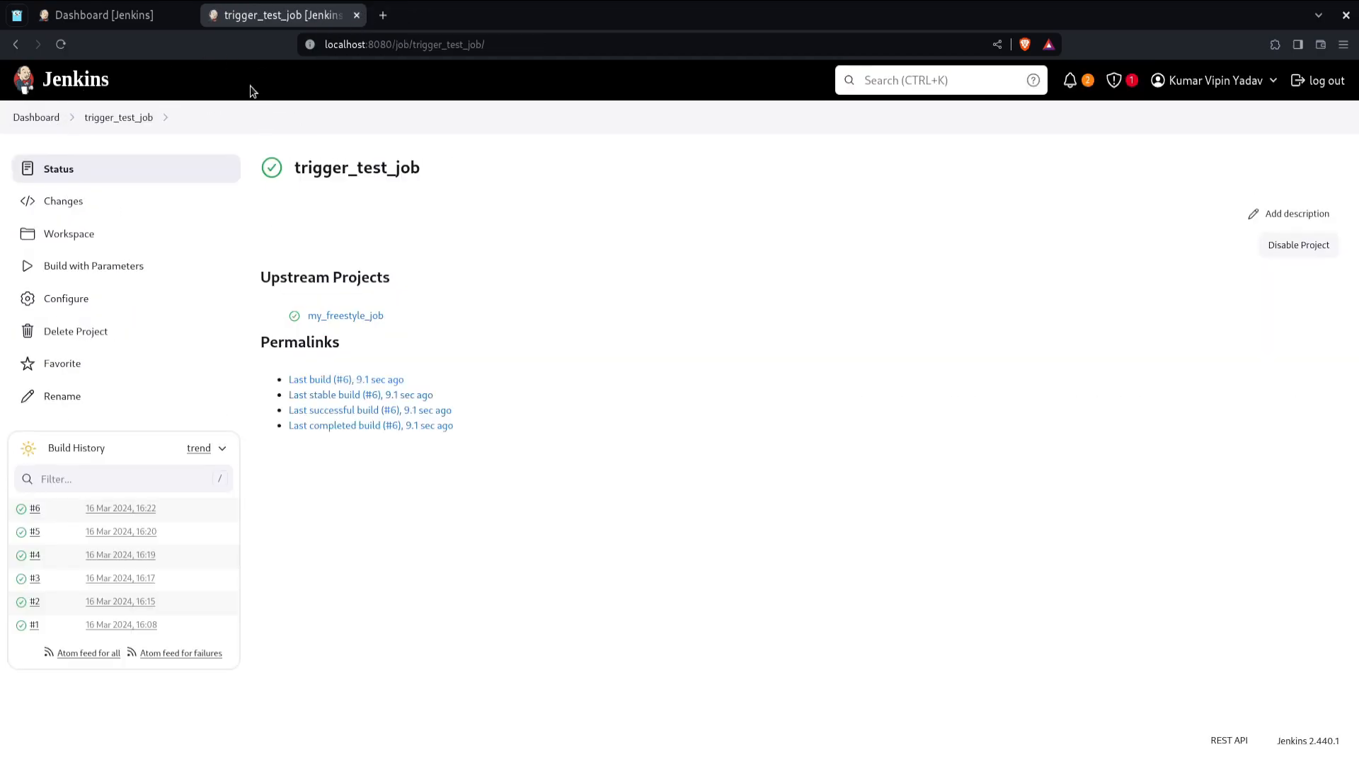
Step: Examine trigger_test_job build #6's status page and console output for its upstream cause
left_click(188, 15)
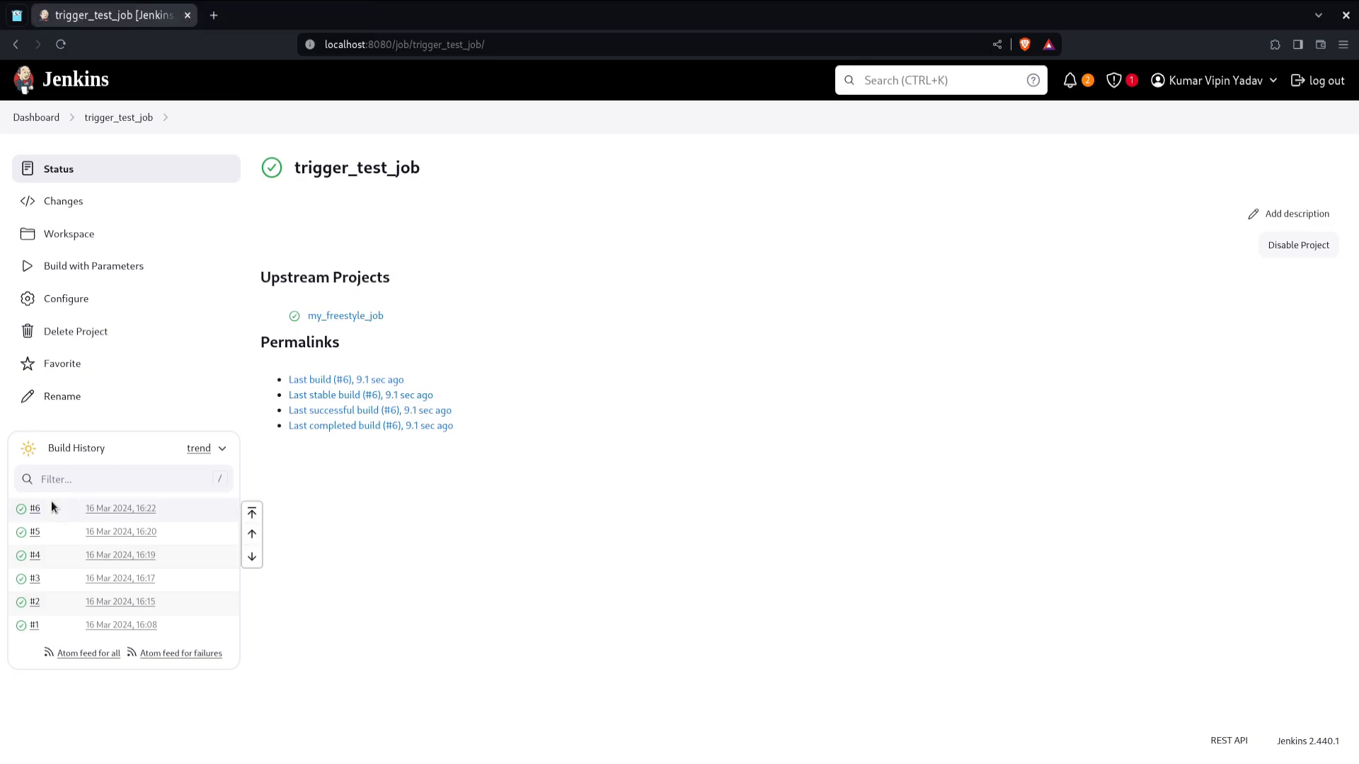
left_click(33, 510)
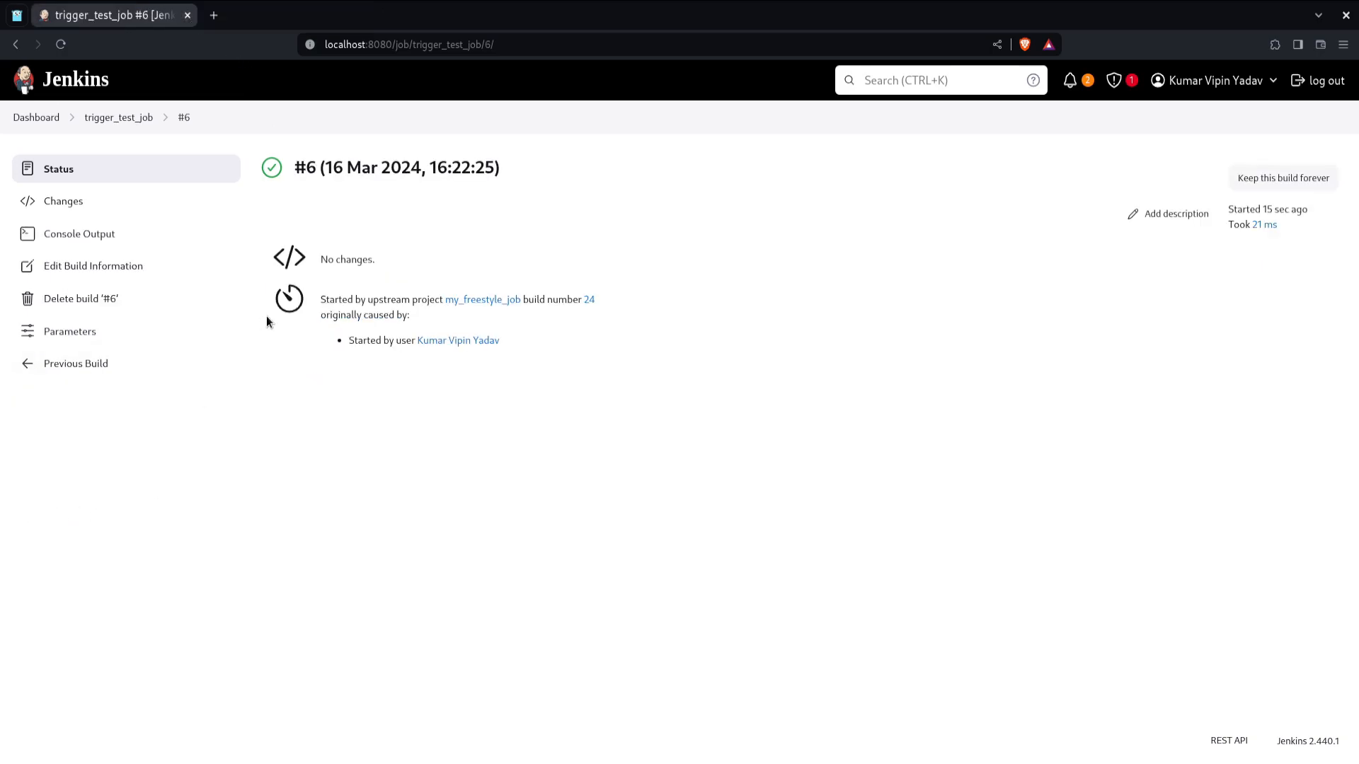
left_click_drag(383, 299, 550, 301)
left_click(550, 301)
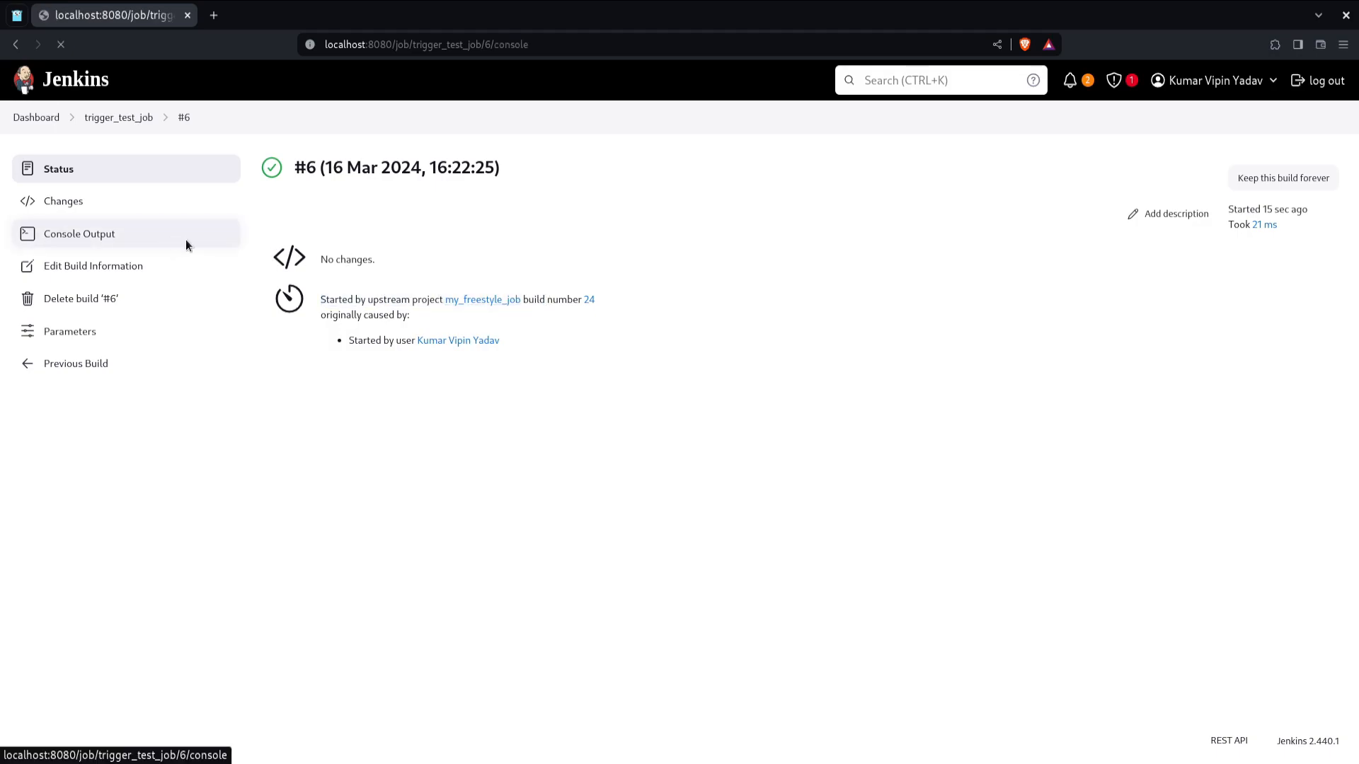
left_click(167, 240)
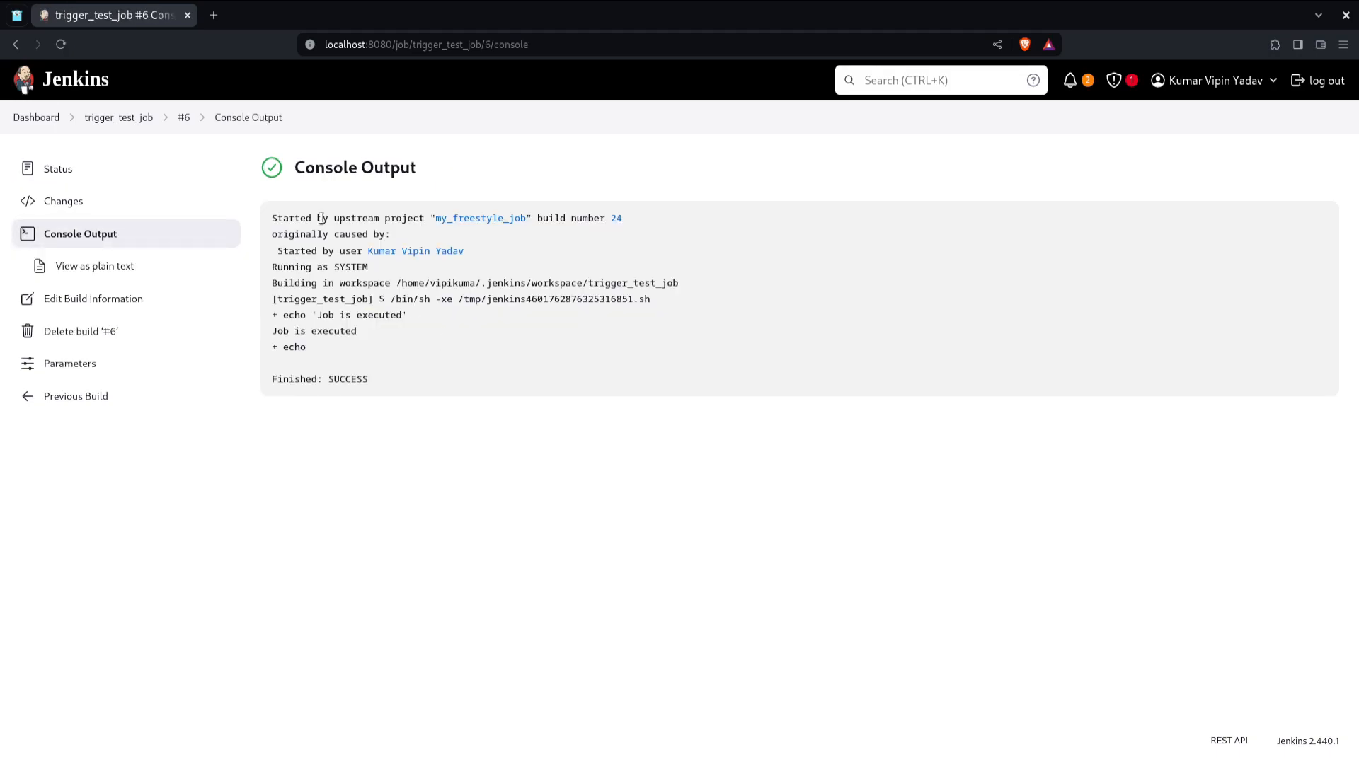
double_click(291, 218)
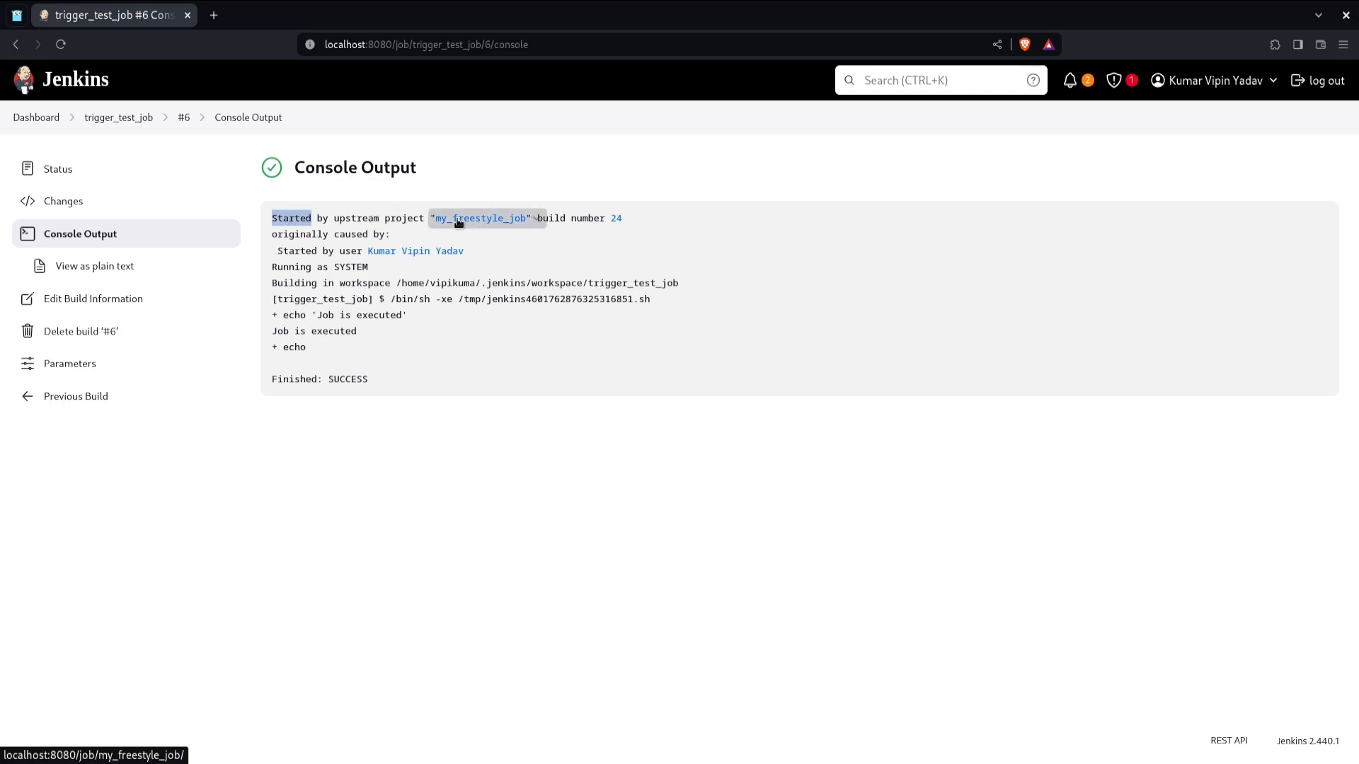
left_click_drag(336, 243, 481, 254)
left_click(502, 254)
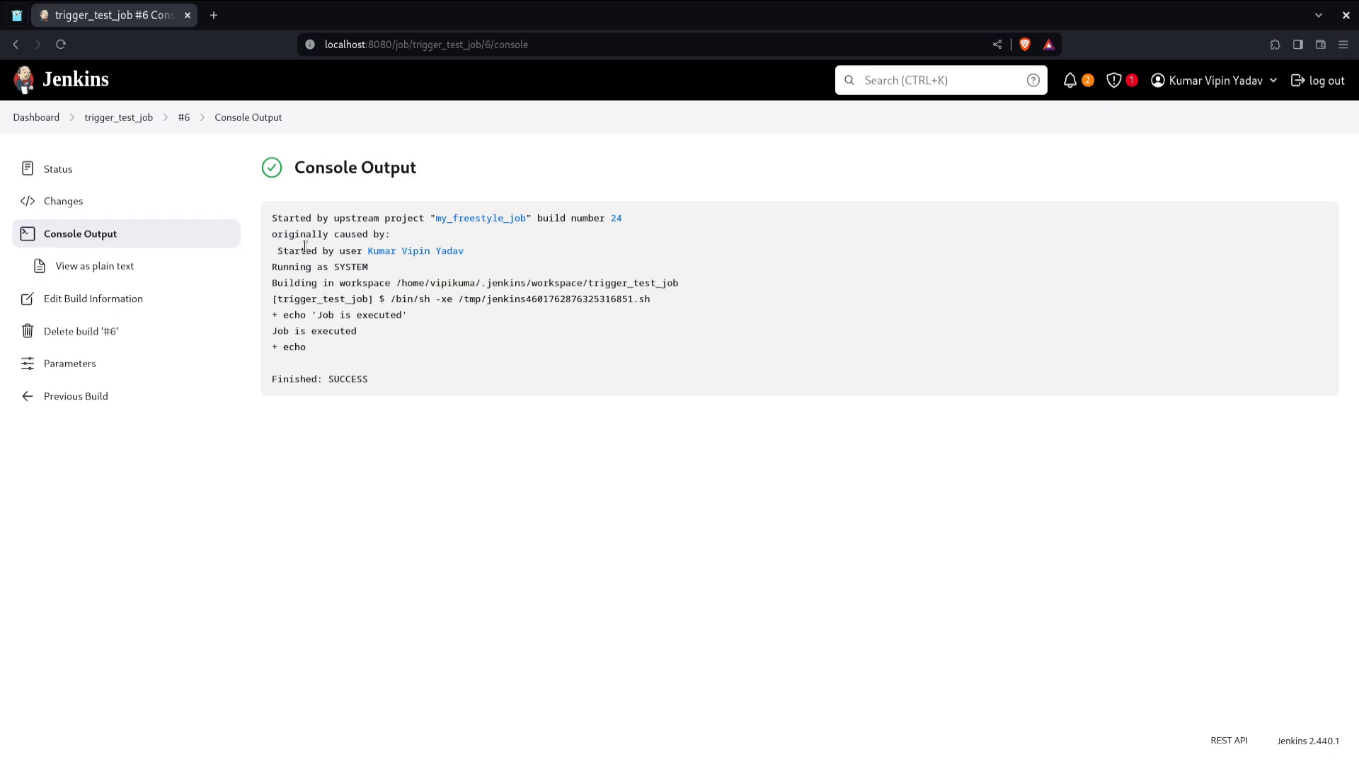
Step: Add a Build other projects post-build action to trigger_test_job with my_freestyle_job as the project to build
left_click(119, 118)
left_click(115, 292)
scroll(368, 417, "down", 11)
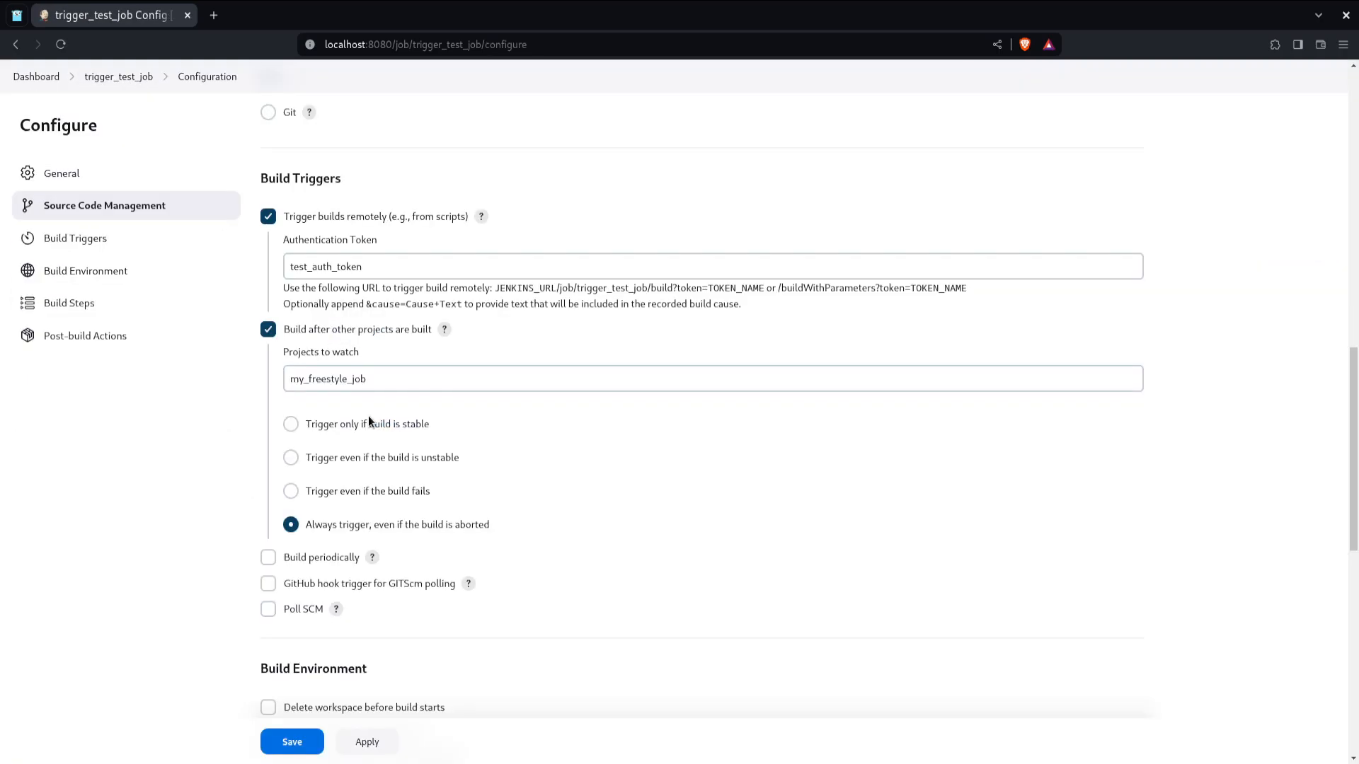
scroll(368, 415, "down", 9)
left_click(342, 618)
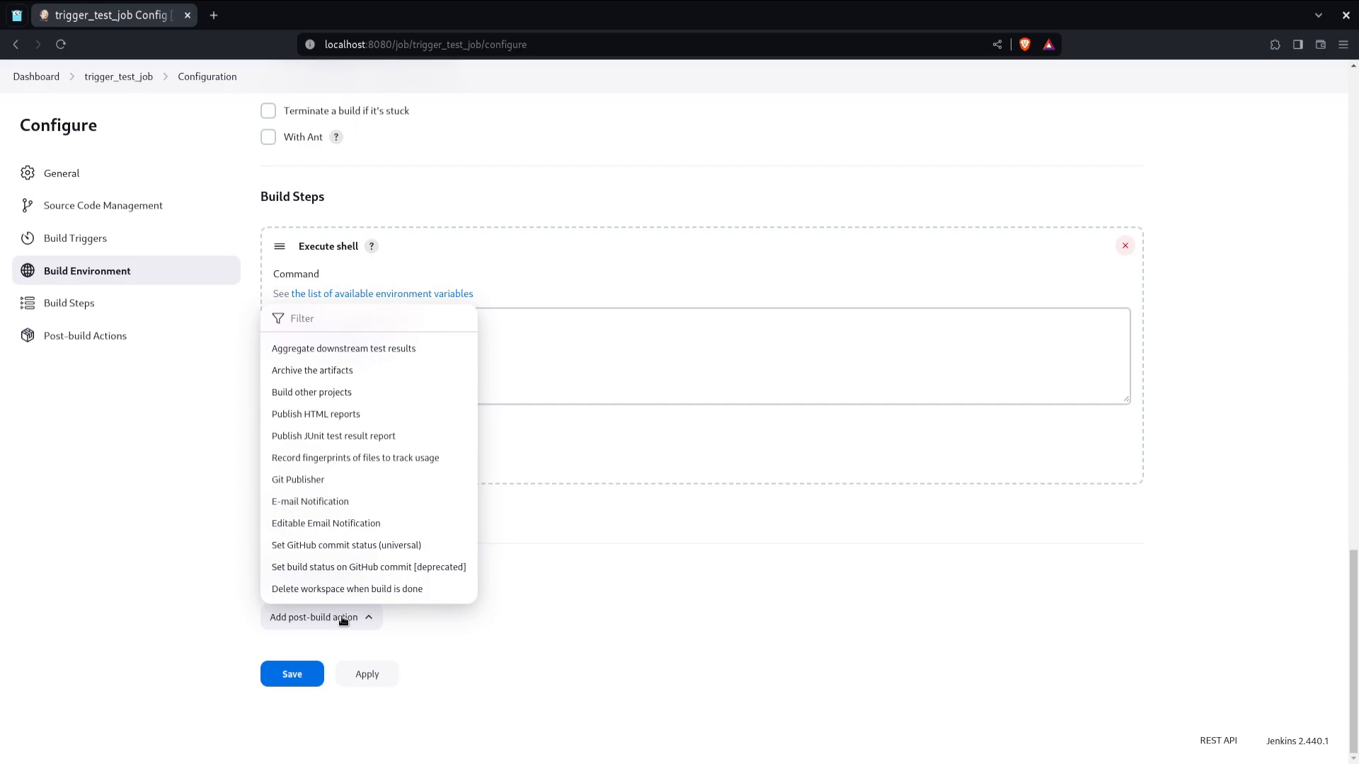
left_click(355, 394)
left_click(368, 420)
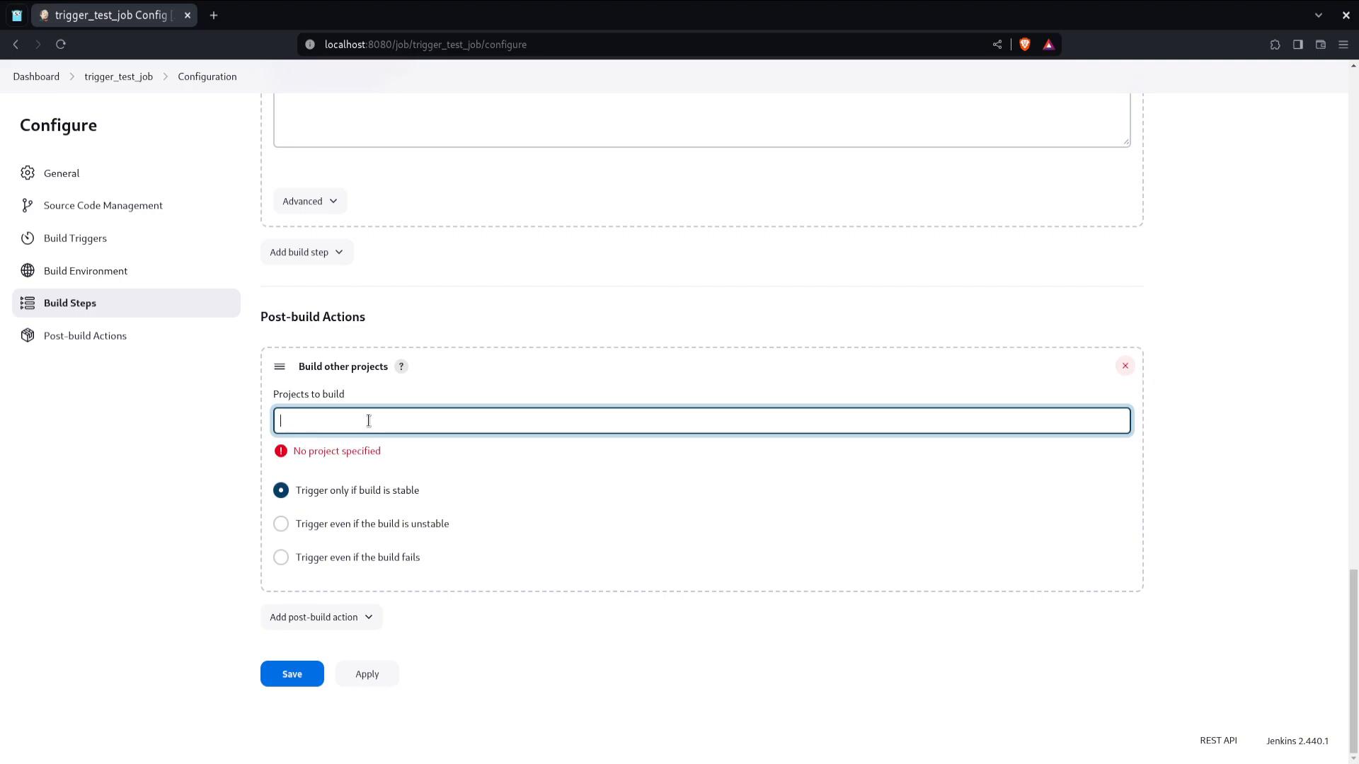
type("my_")
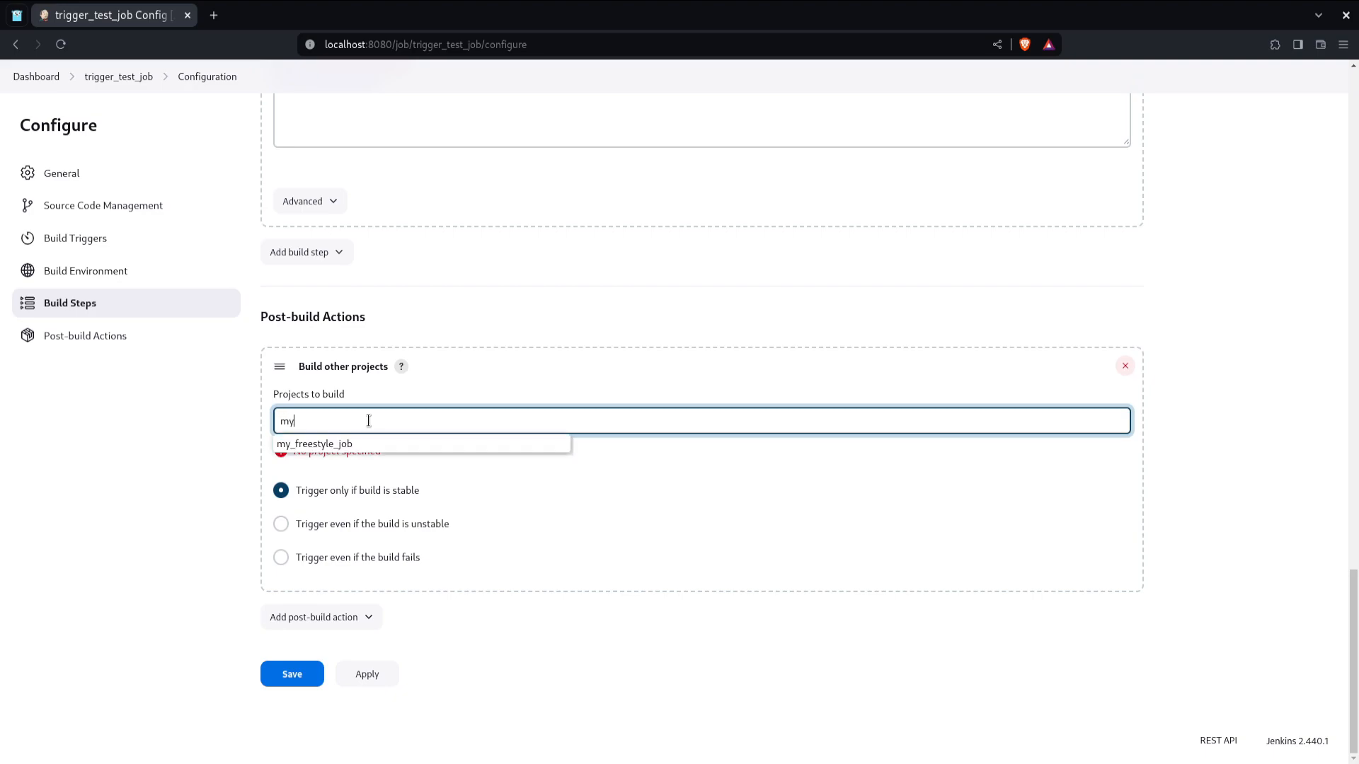
left_click(372, 443)
left_click(376, 440)
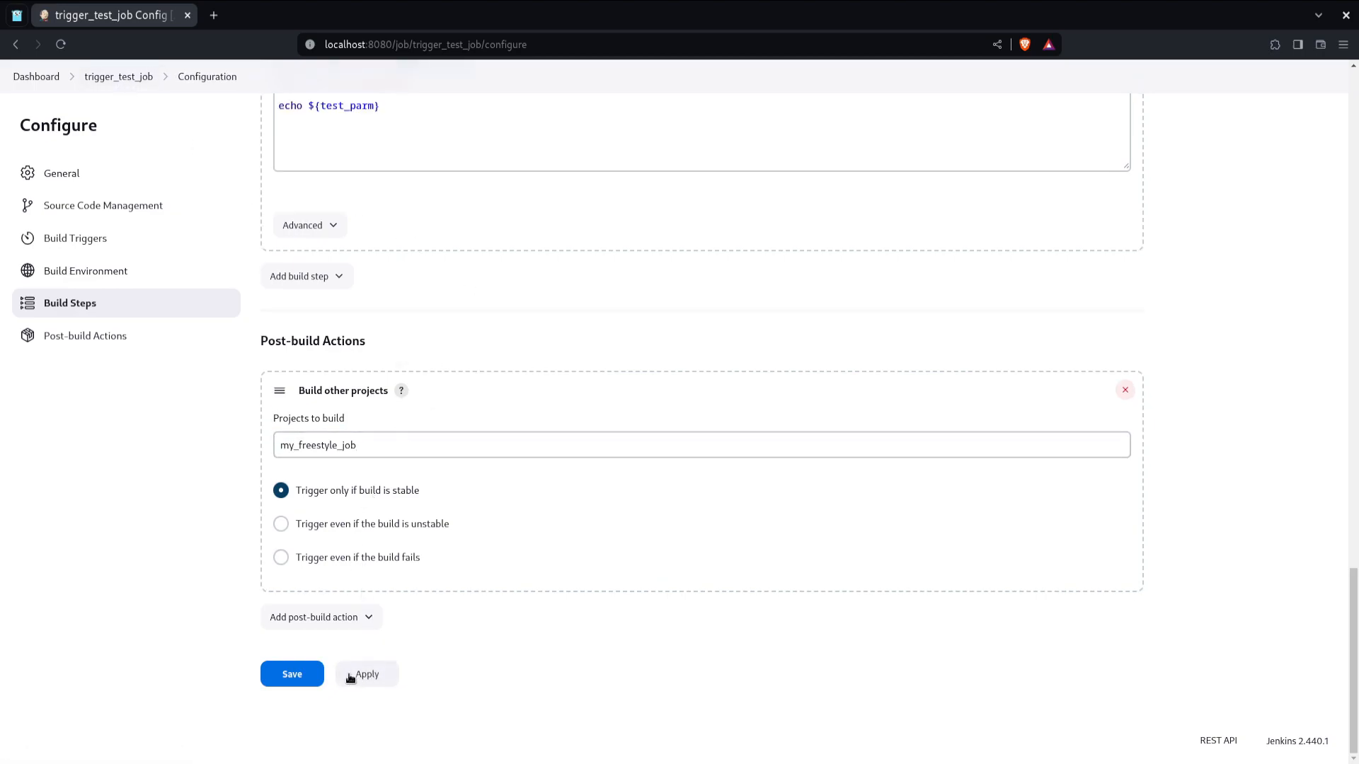
Step: Disable Build after other projects are built and save the configuration
scroll(397, 437, "up", 12)
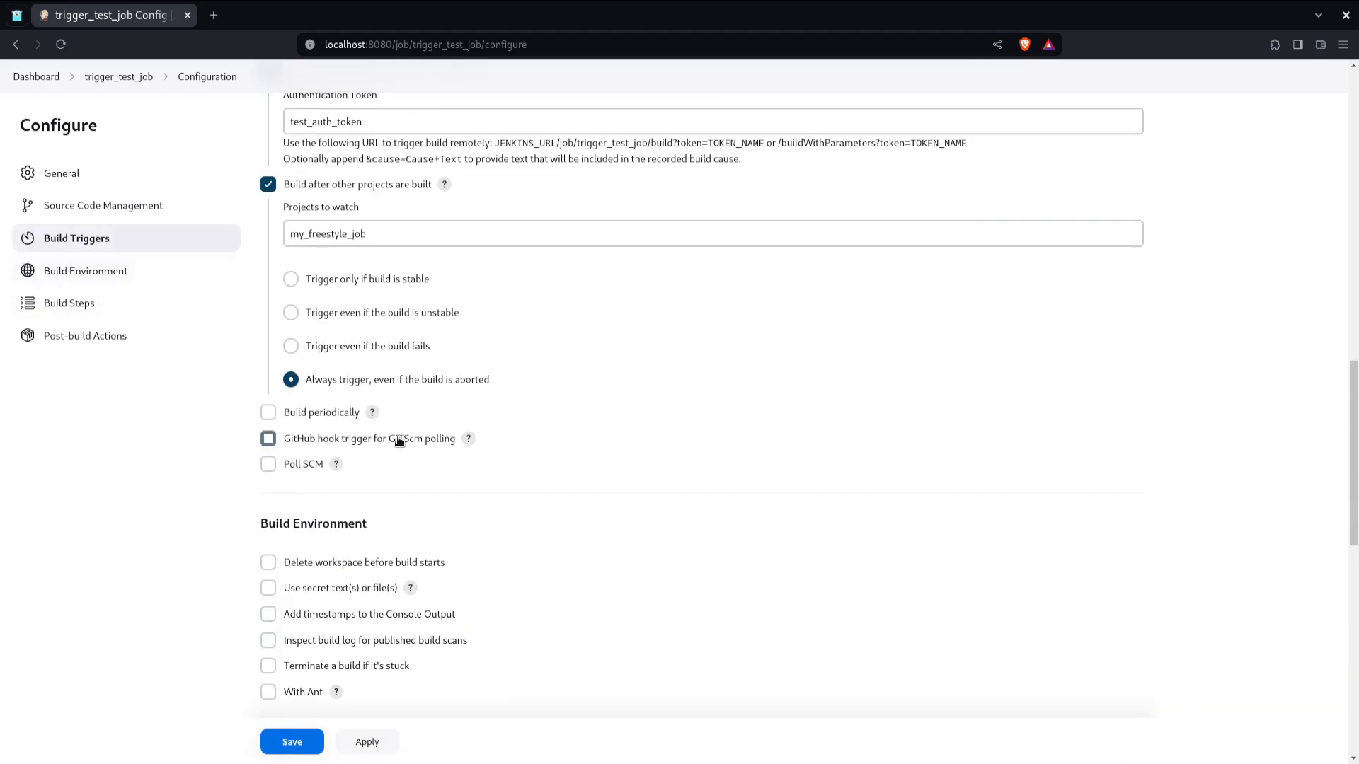
left_click(269, 272)
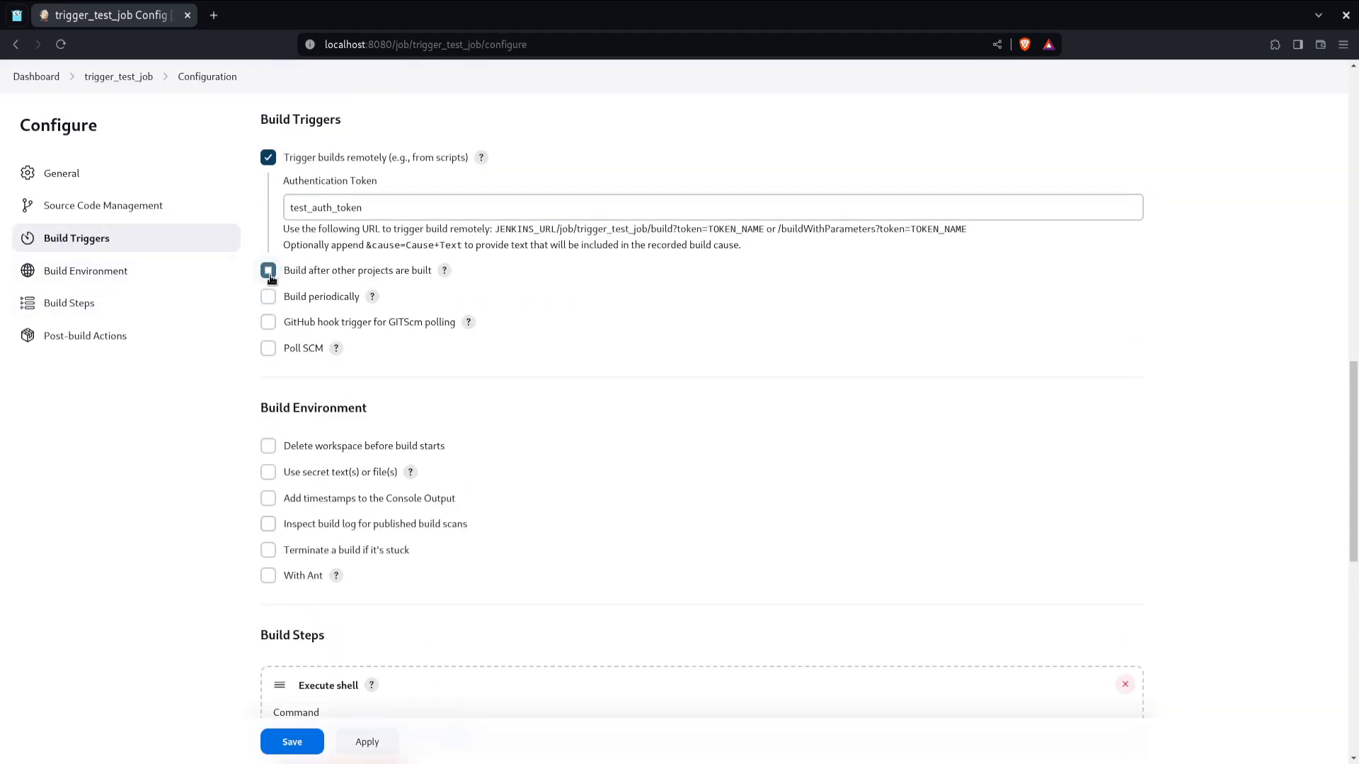
scroll(211, 498, "down", 4)
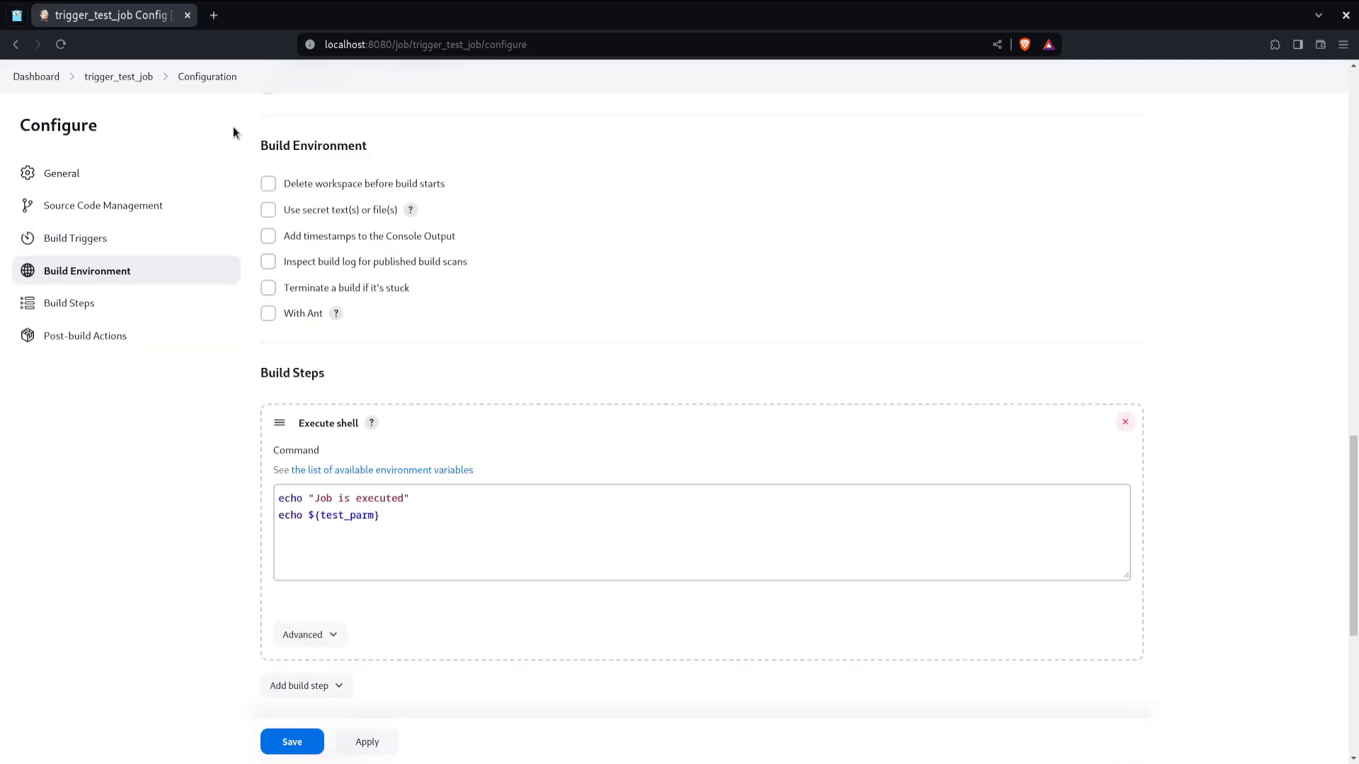
scroll(271, 181, "down", 6)
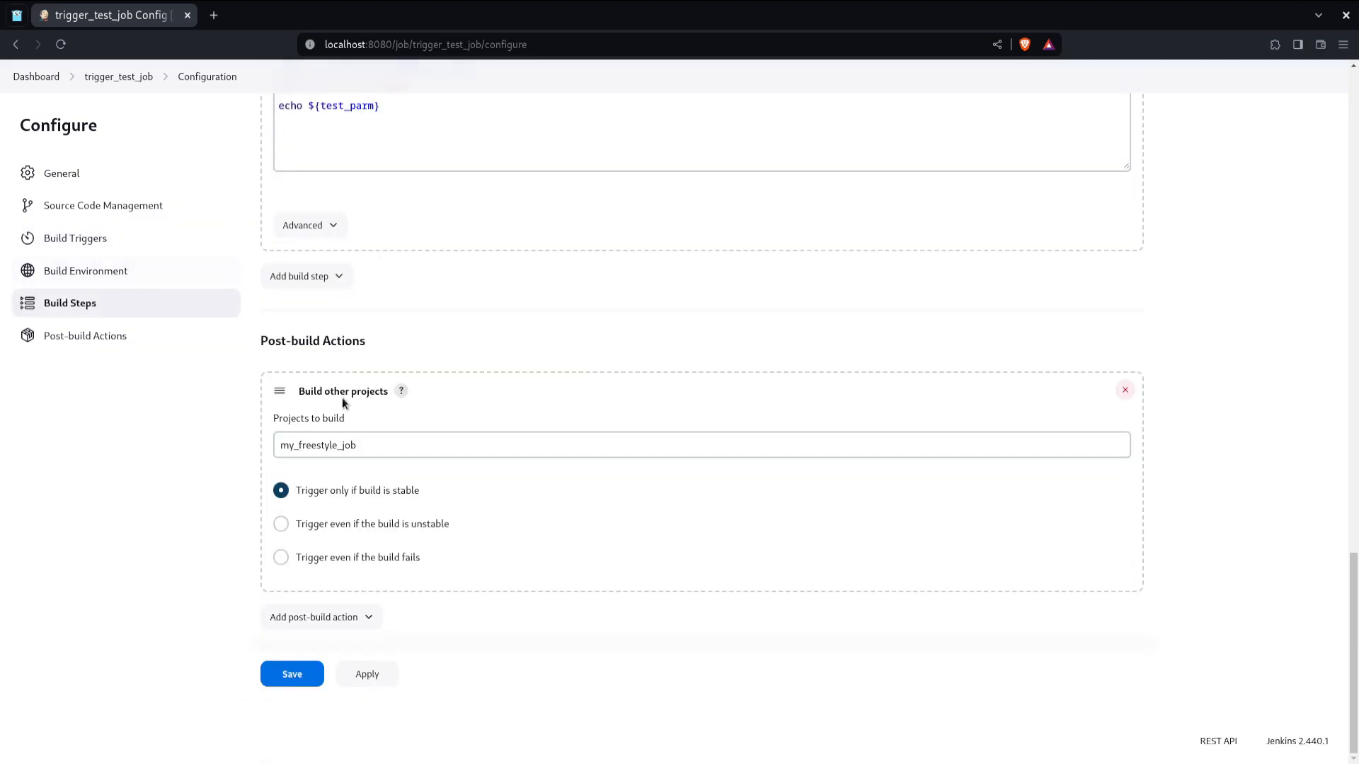
left_click(290, 673)
Step: Build trigger_test_job with parameters and open the new build #7's console output
left_click(142, 266)
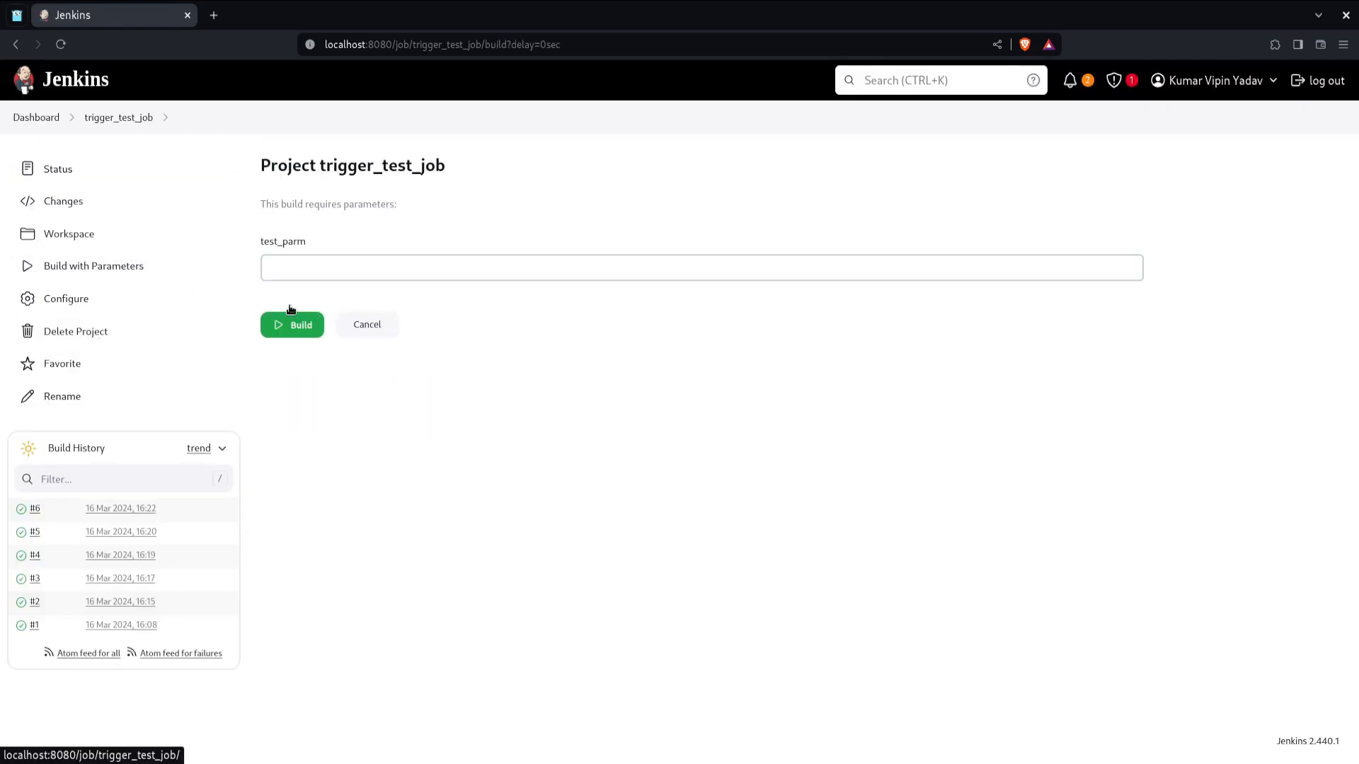
left_click(288, 321)
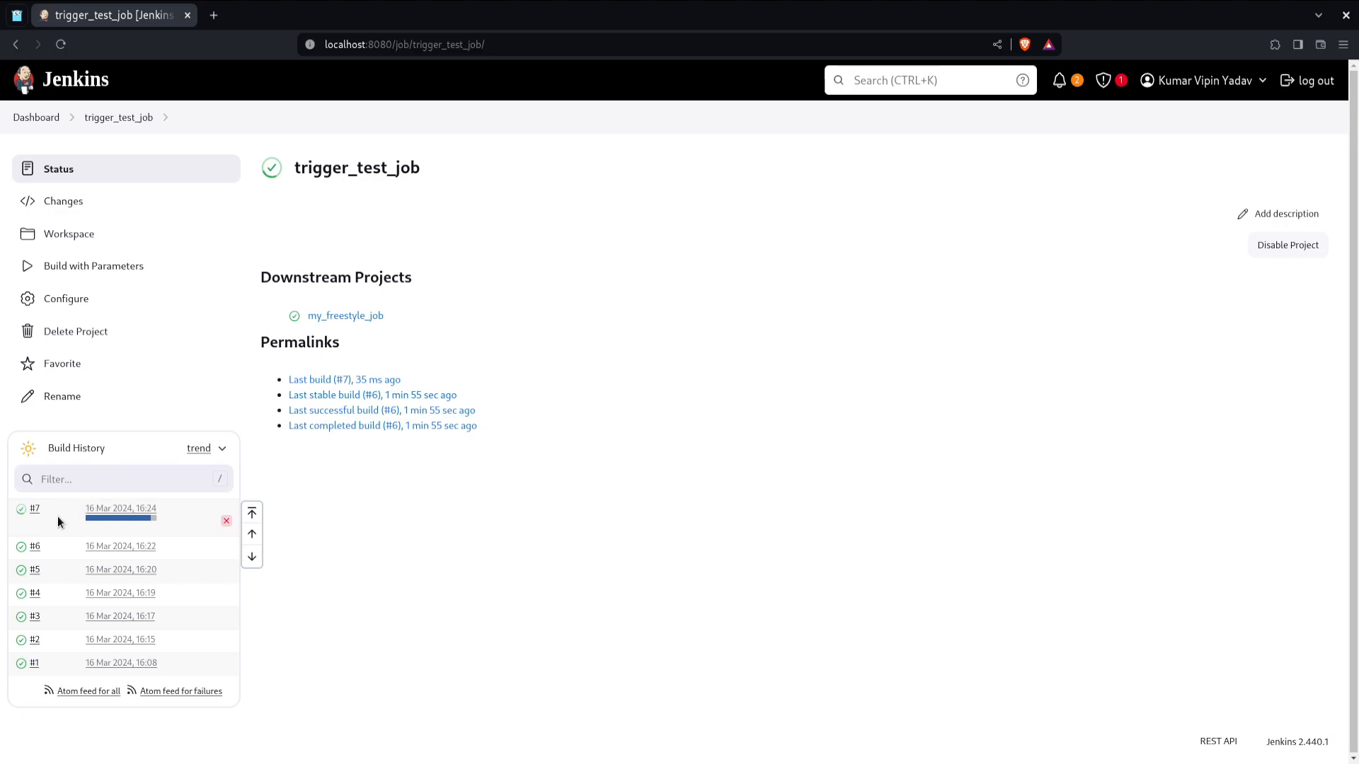
left_click(33, 510)
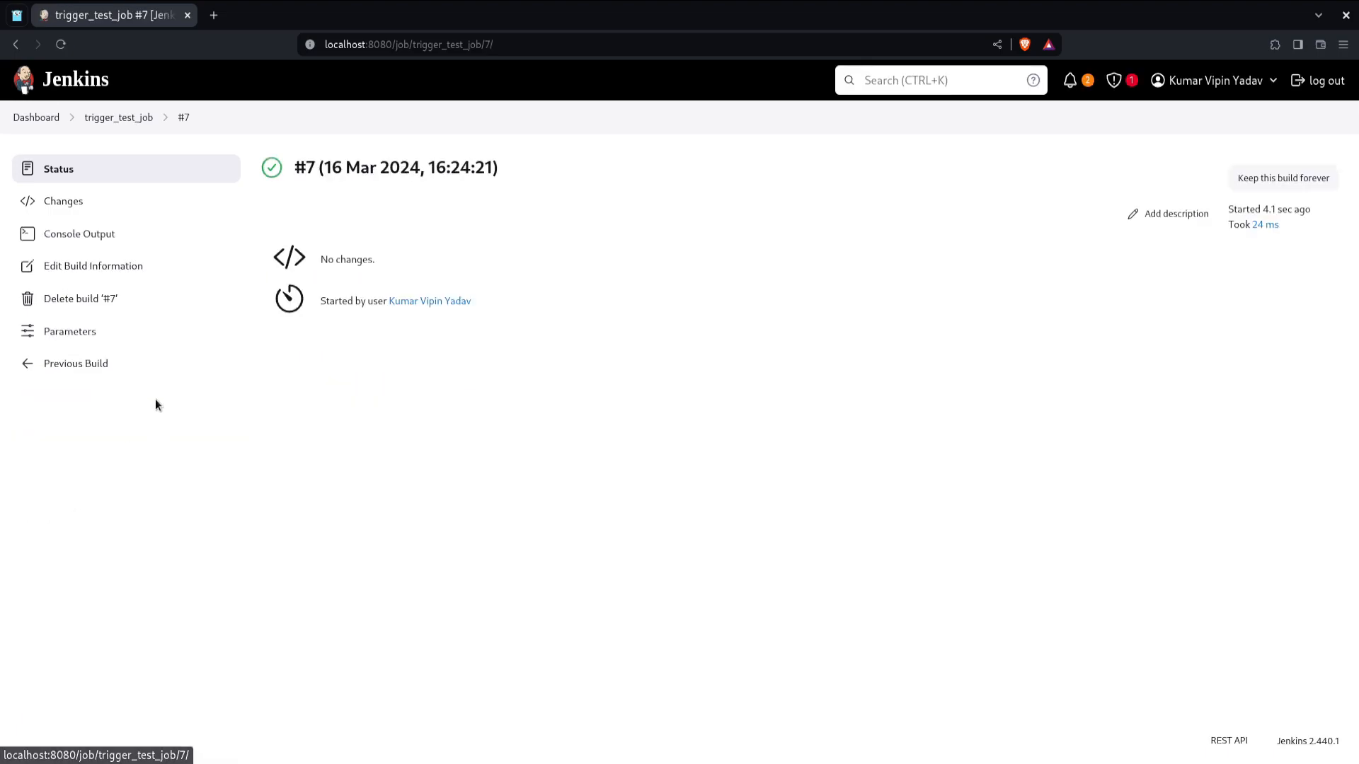
left_click(142, 241)
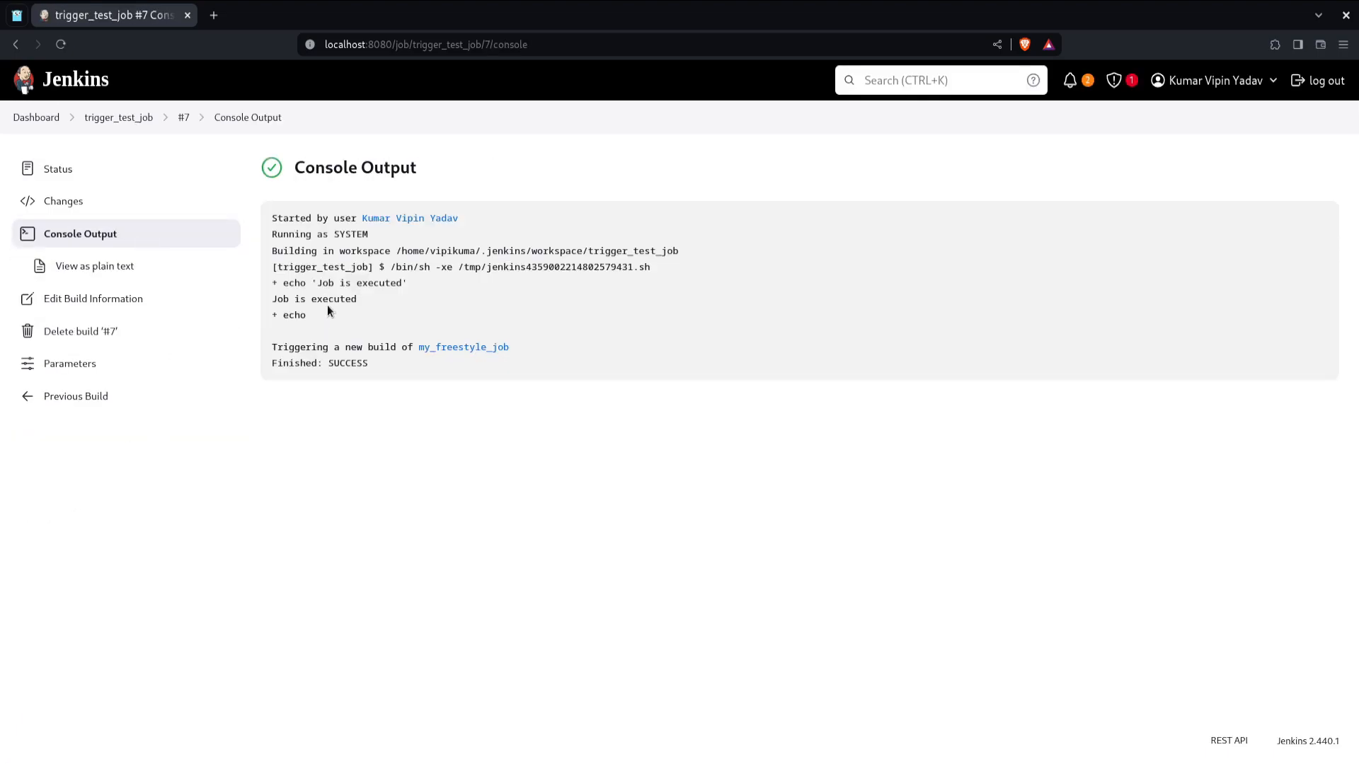
Step: Open my_freestyle_job from the console link in a new tab and inspect build #25's upstream cause
left_click_drag(306, 340, 347, 360)
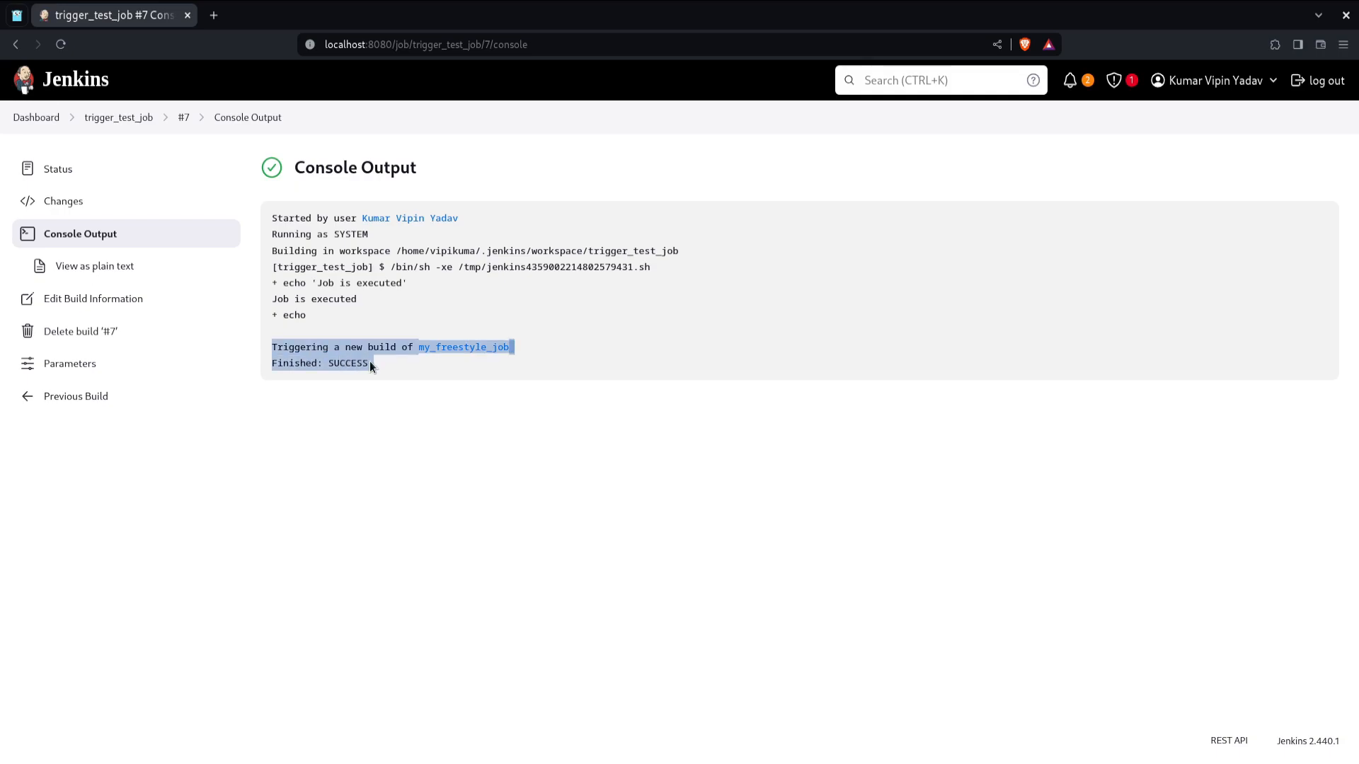
left_click(369, 363)
right_click(460, 353)
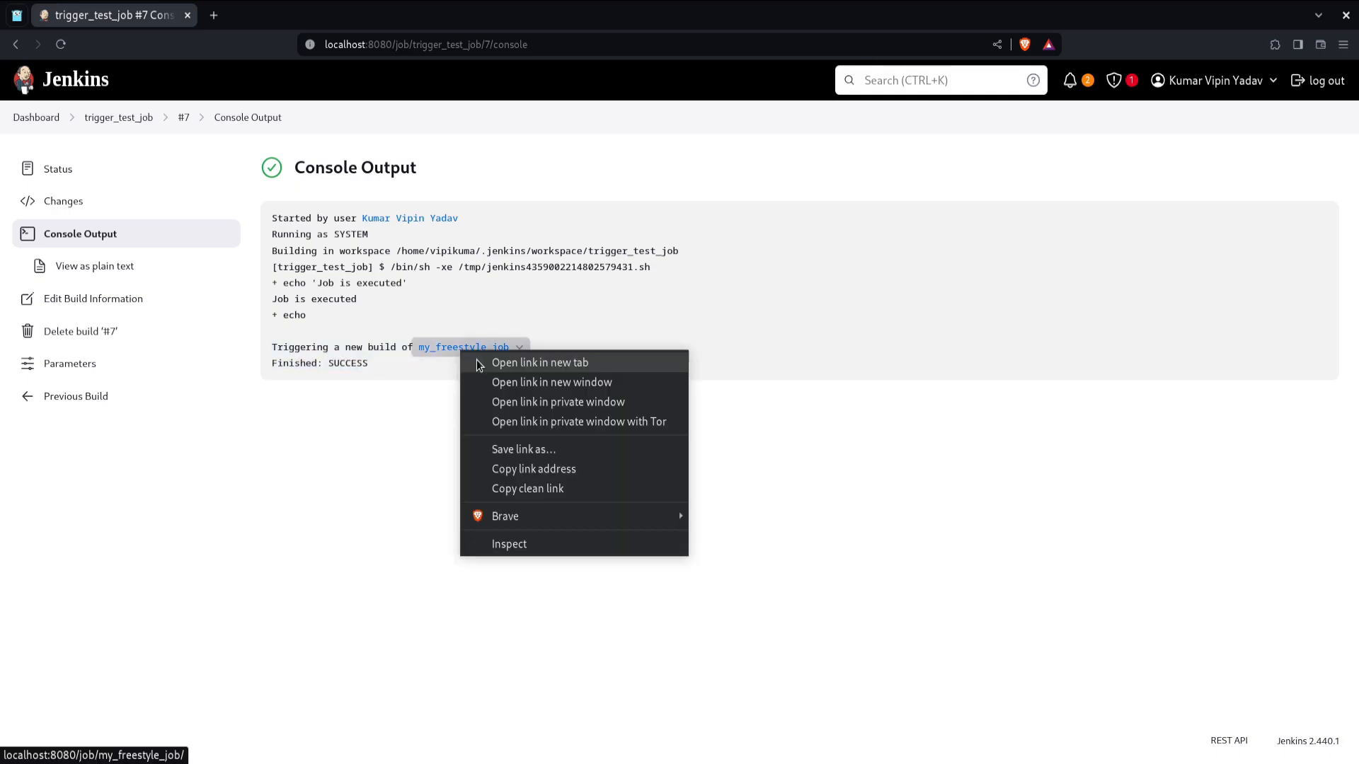
left_click(477, 360)
left_click(279, 15)
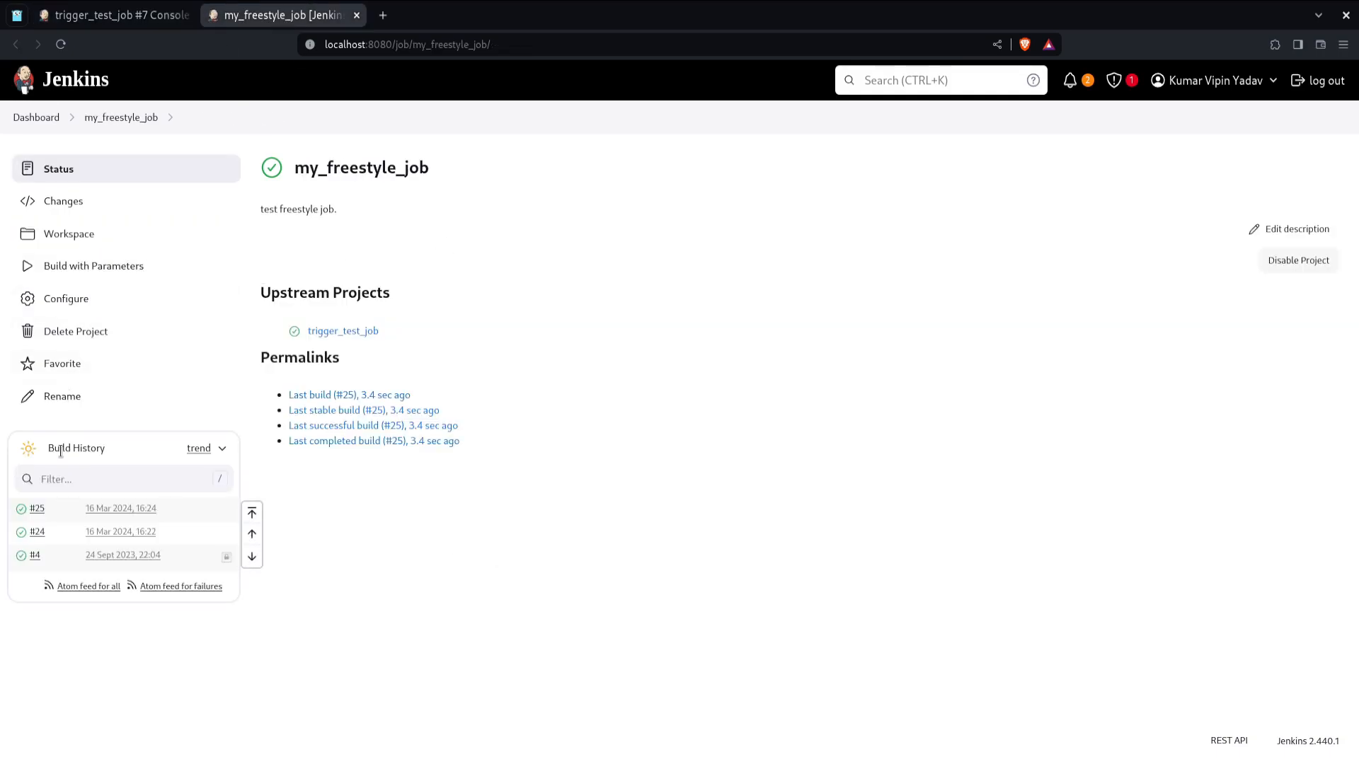
left_click(36, 510)
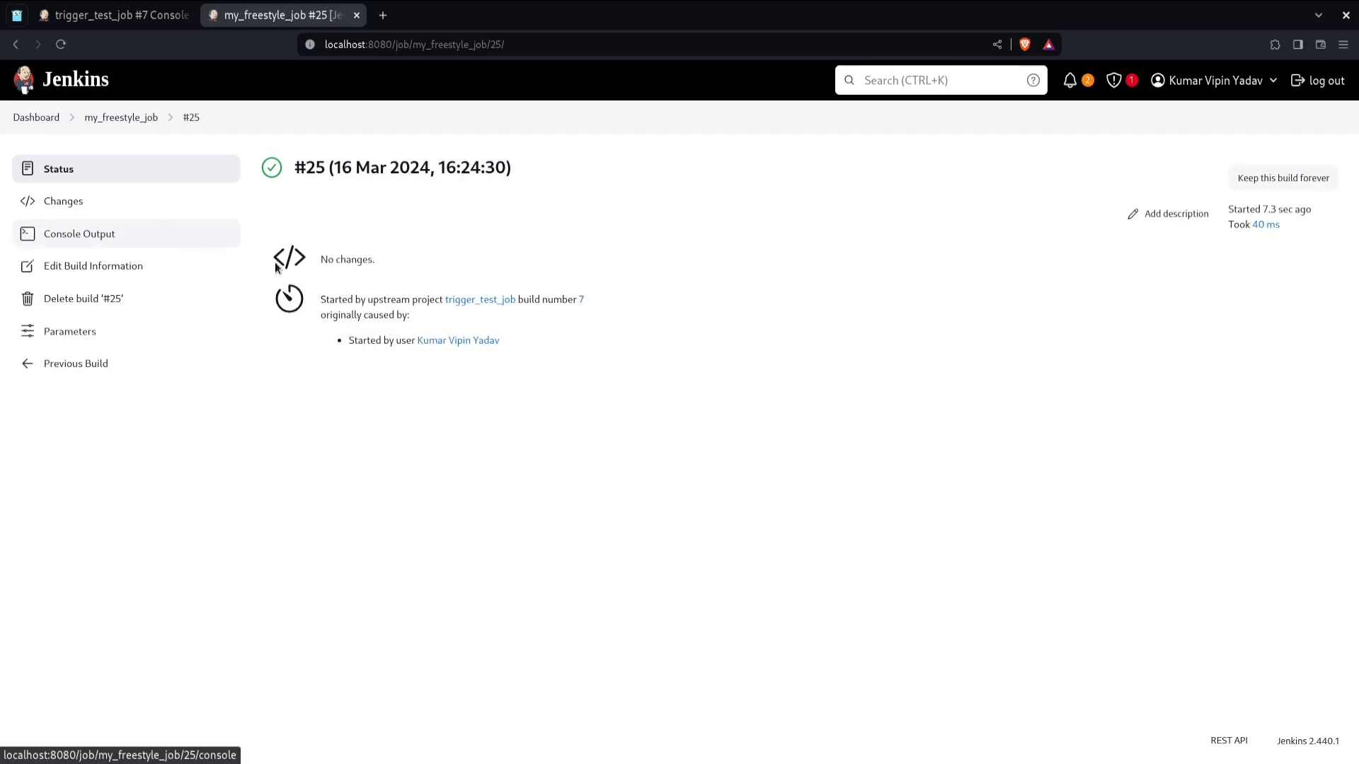
triple_click(373, 299)
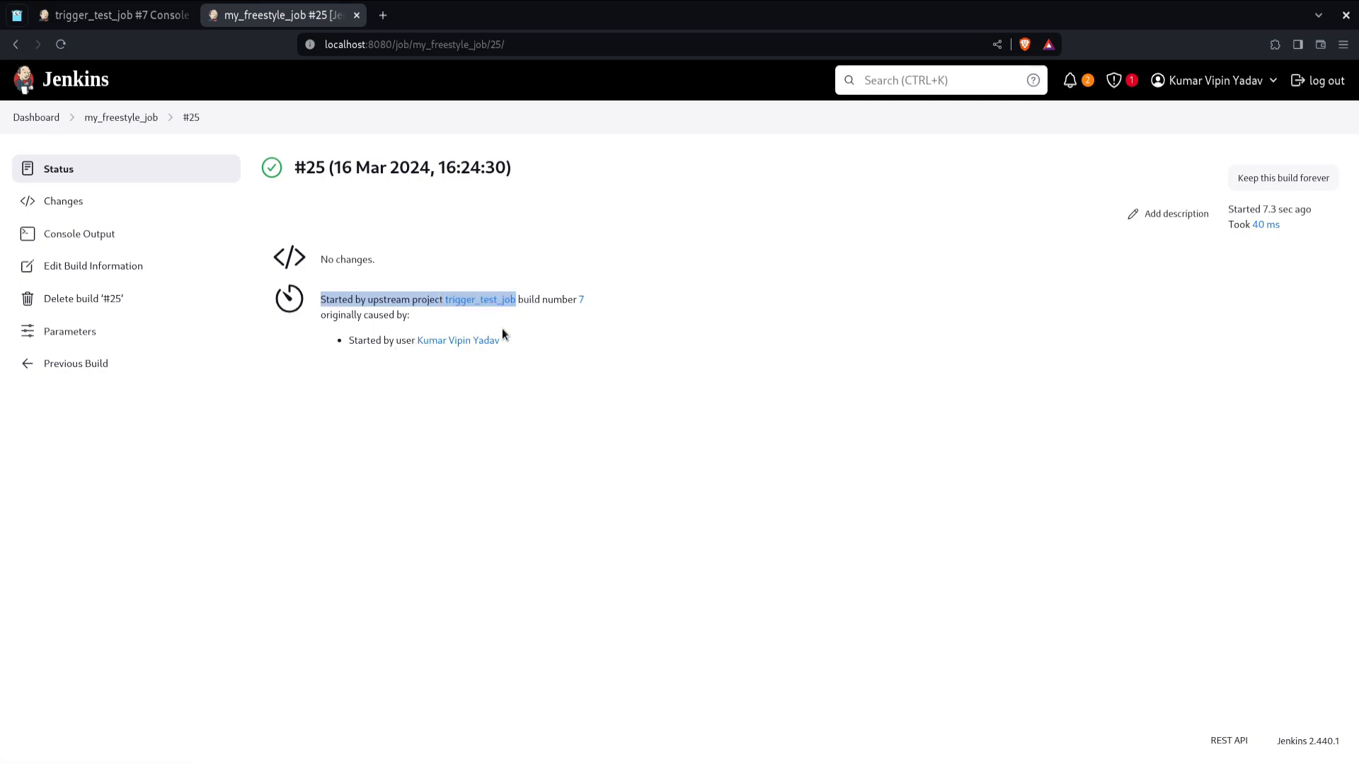
Step: Open my_freestyle_job build #25's console output to check its upstream cause, then close that tab
left_click(80, 234)
left_click_drag(306, 221, 398, 238)
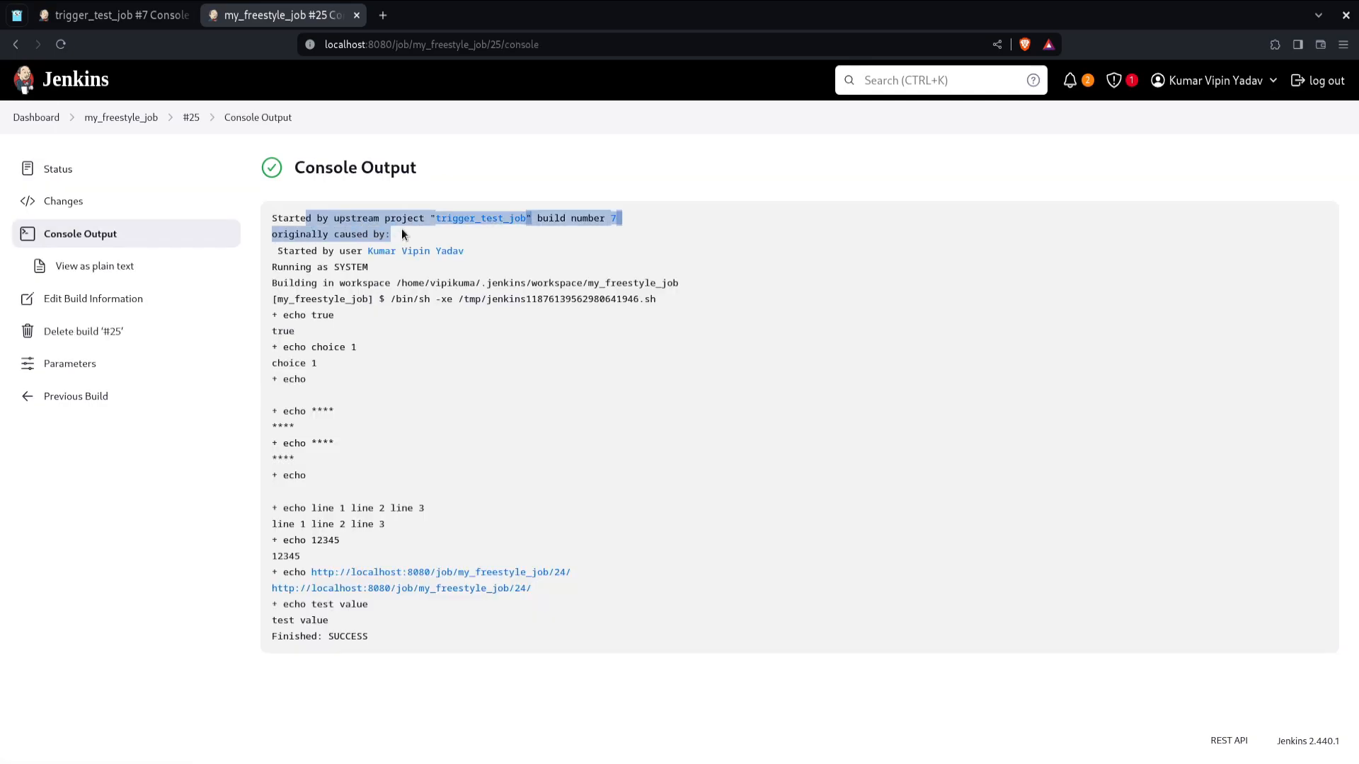
key("ctrl+w")
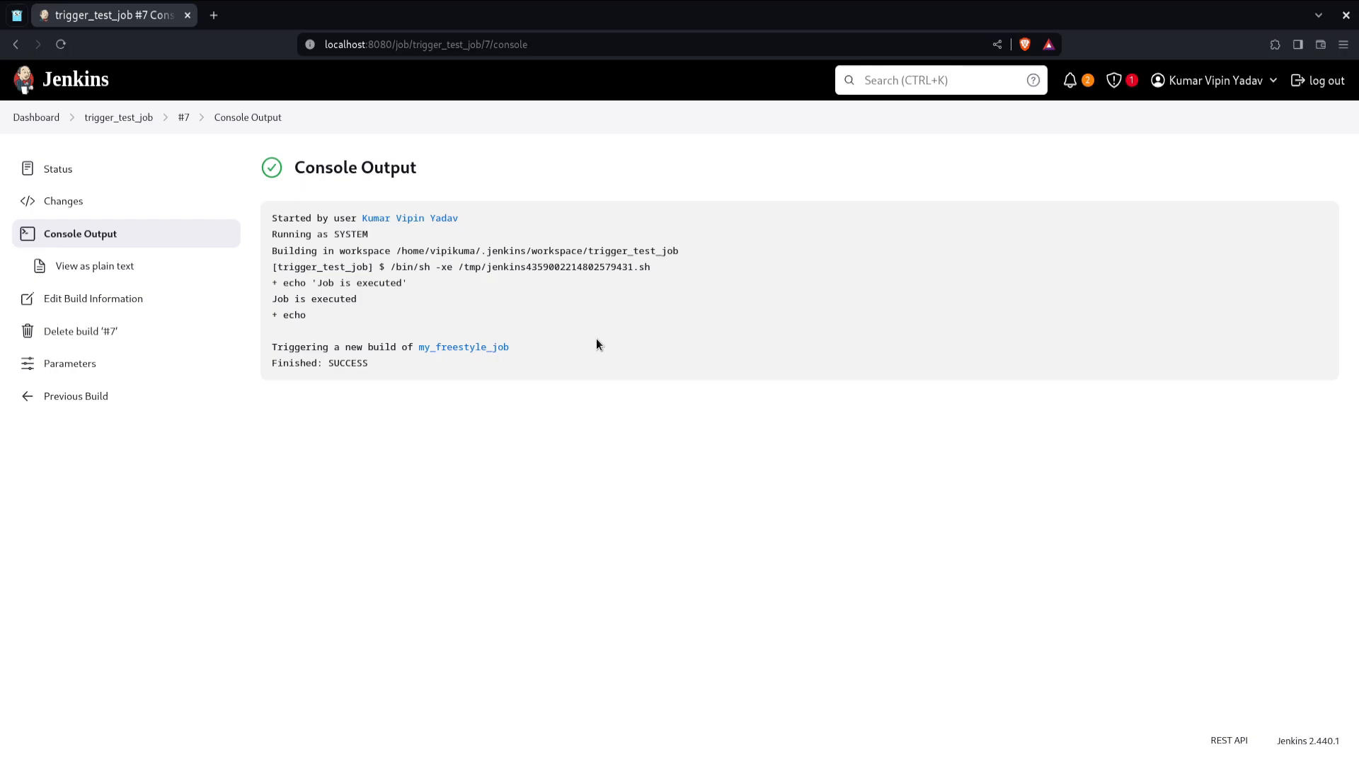
Step: Open trigger_test_job's configuration and enable the Build periodically trigger
left_click(56, 116)
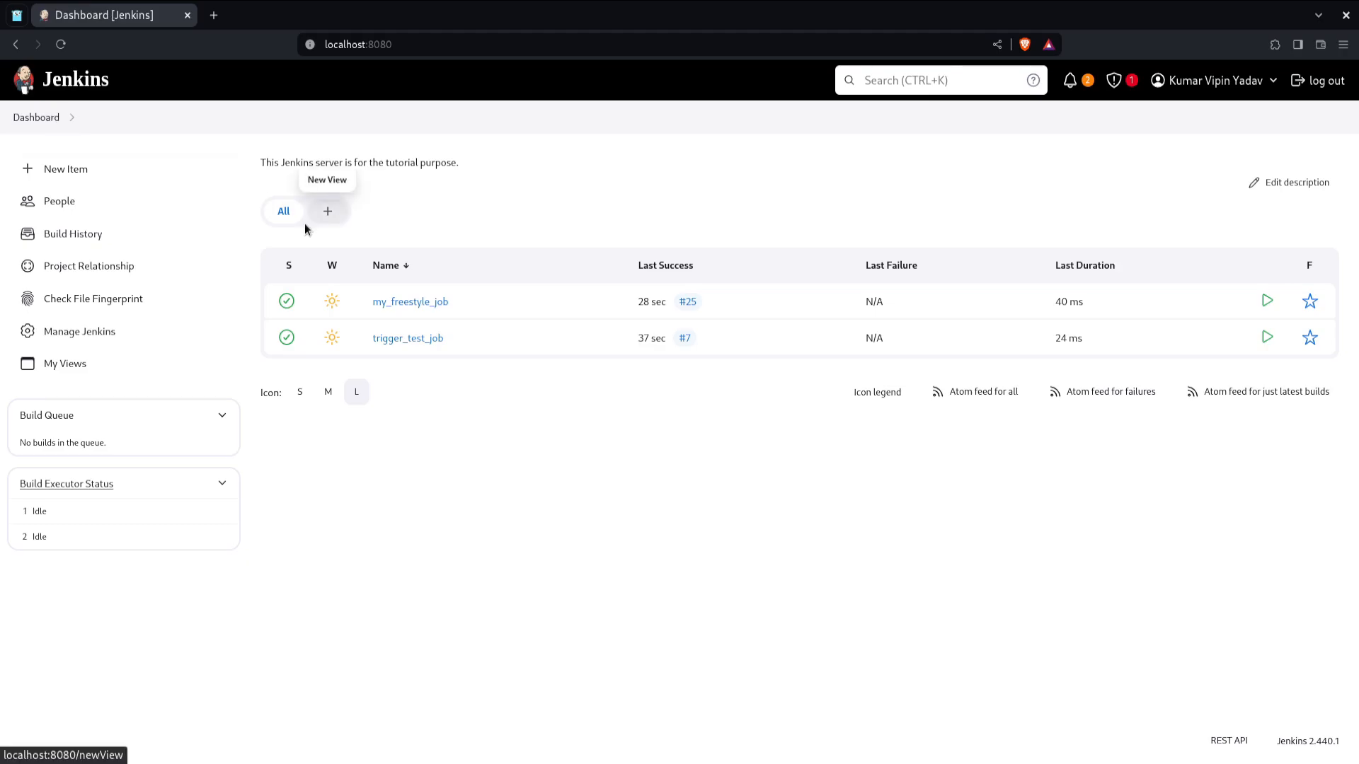
left_click(407, 338)
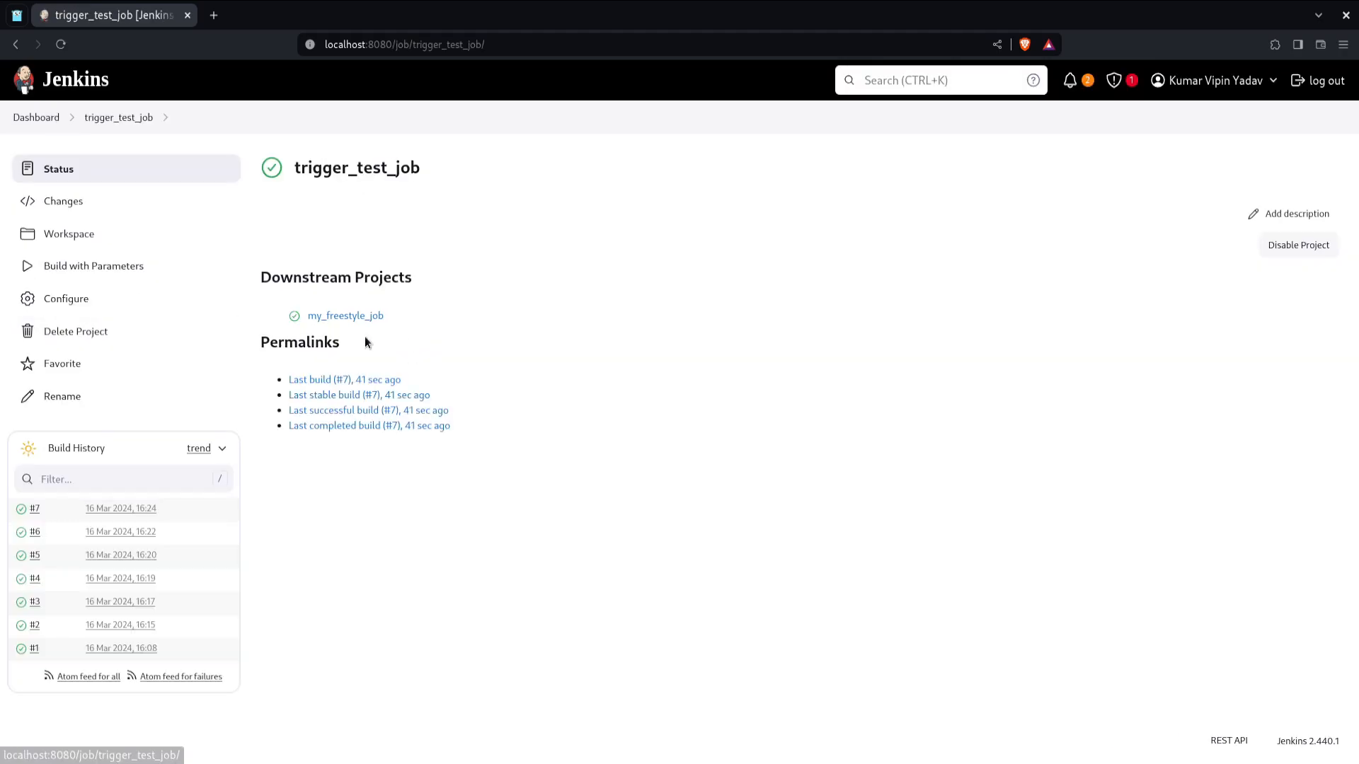
left_click(180, 297)
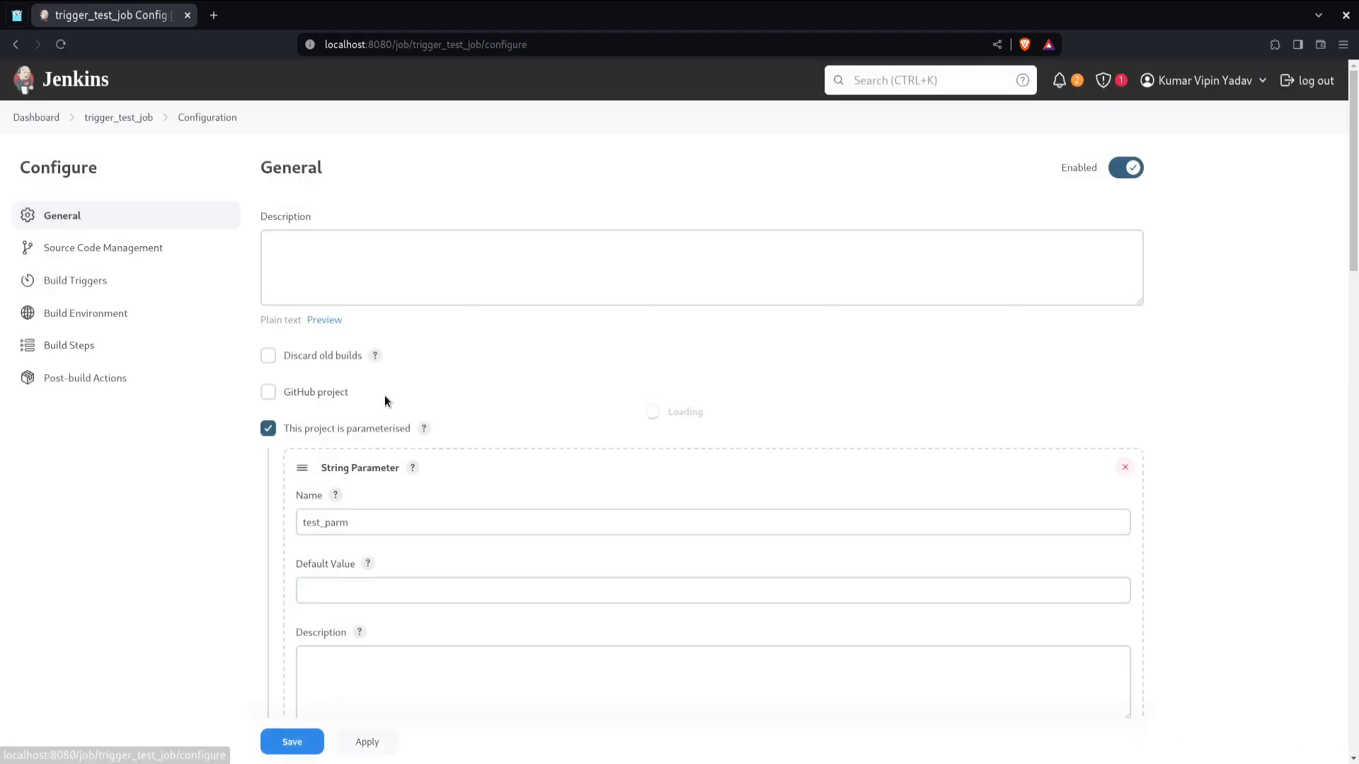
scroll(206, 279, "down", 10)
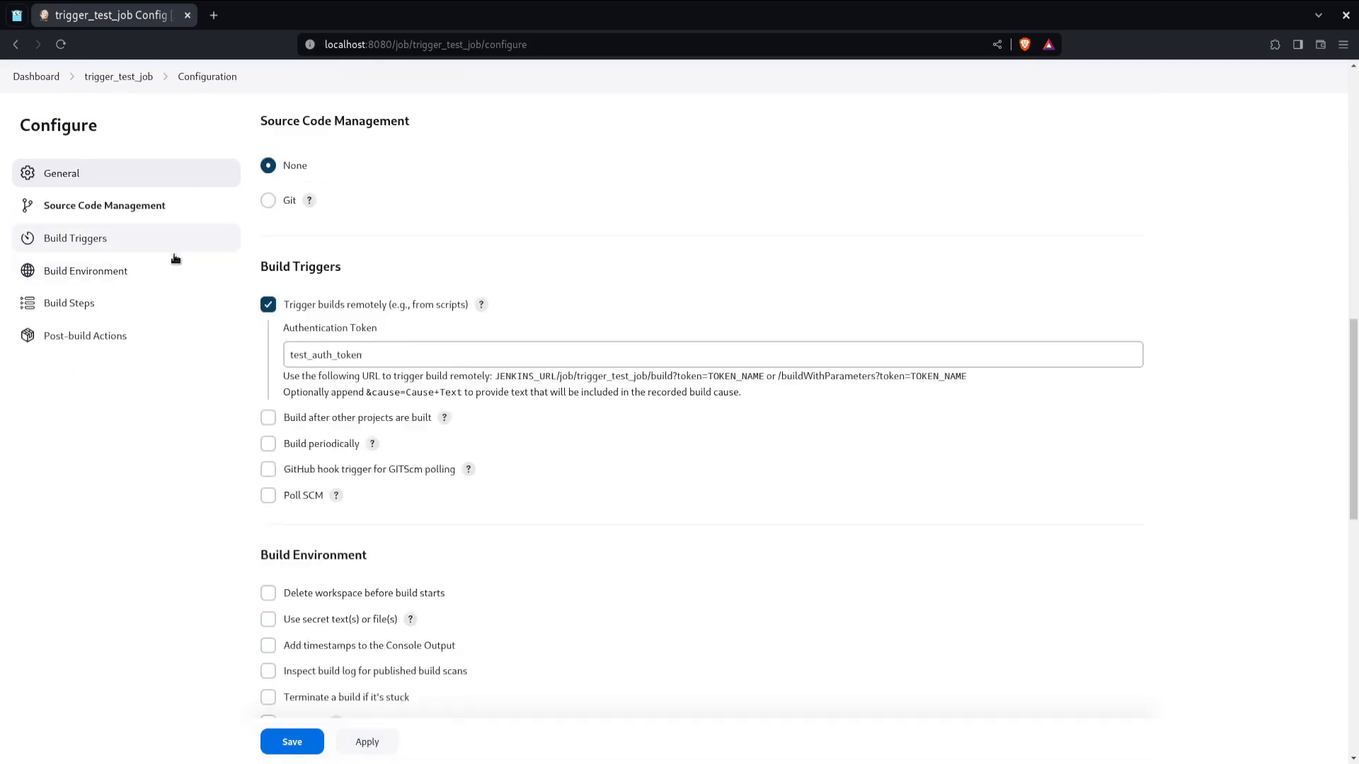
left_click(175, 256)
left_click(315, 301)
left_click(461, 382)
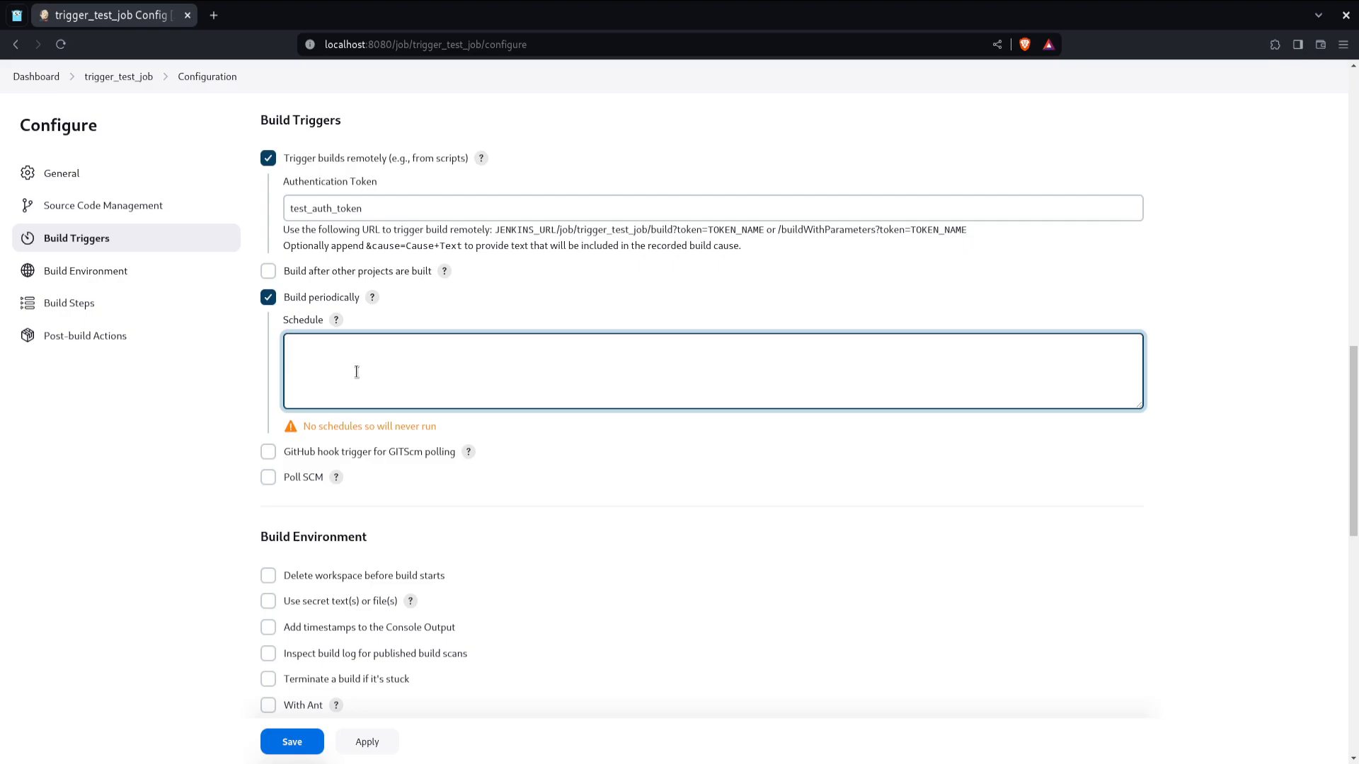
Step: Read the Schedule field's cron syntax help, including the examples and time zone specification
left_click(336, 320)
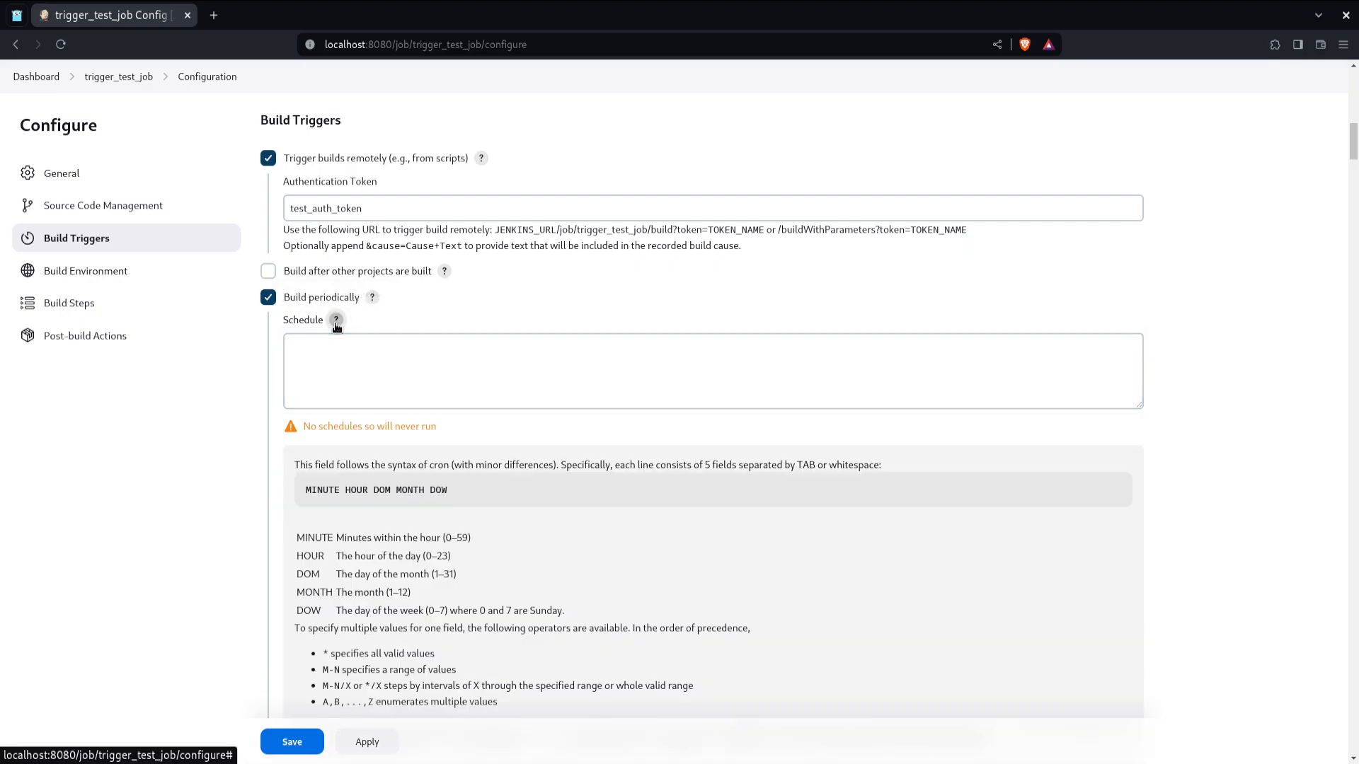
left_click(359, 372)
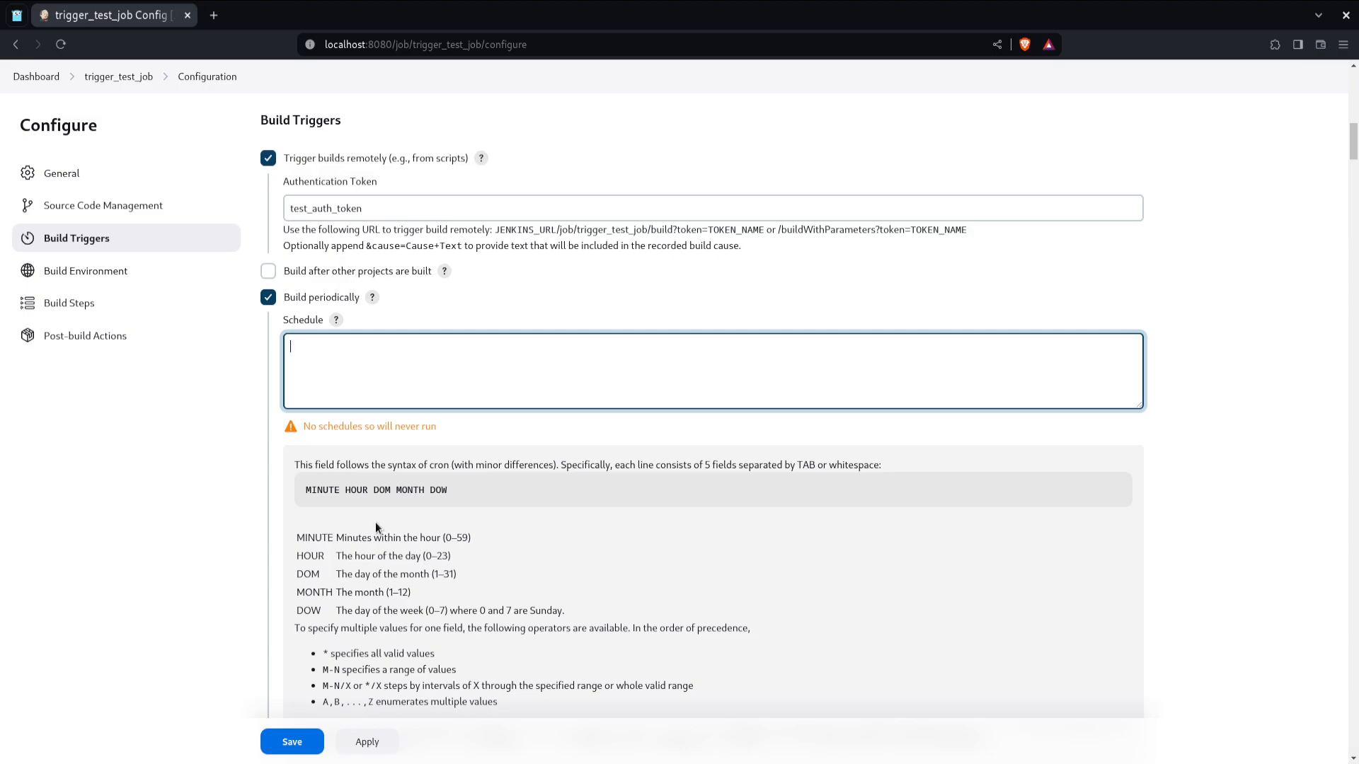
scroll(375, 525, "down", 10)
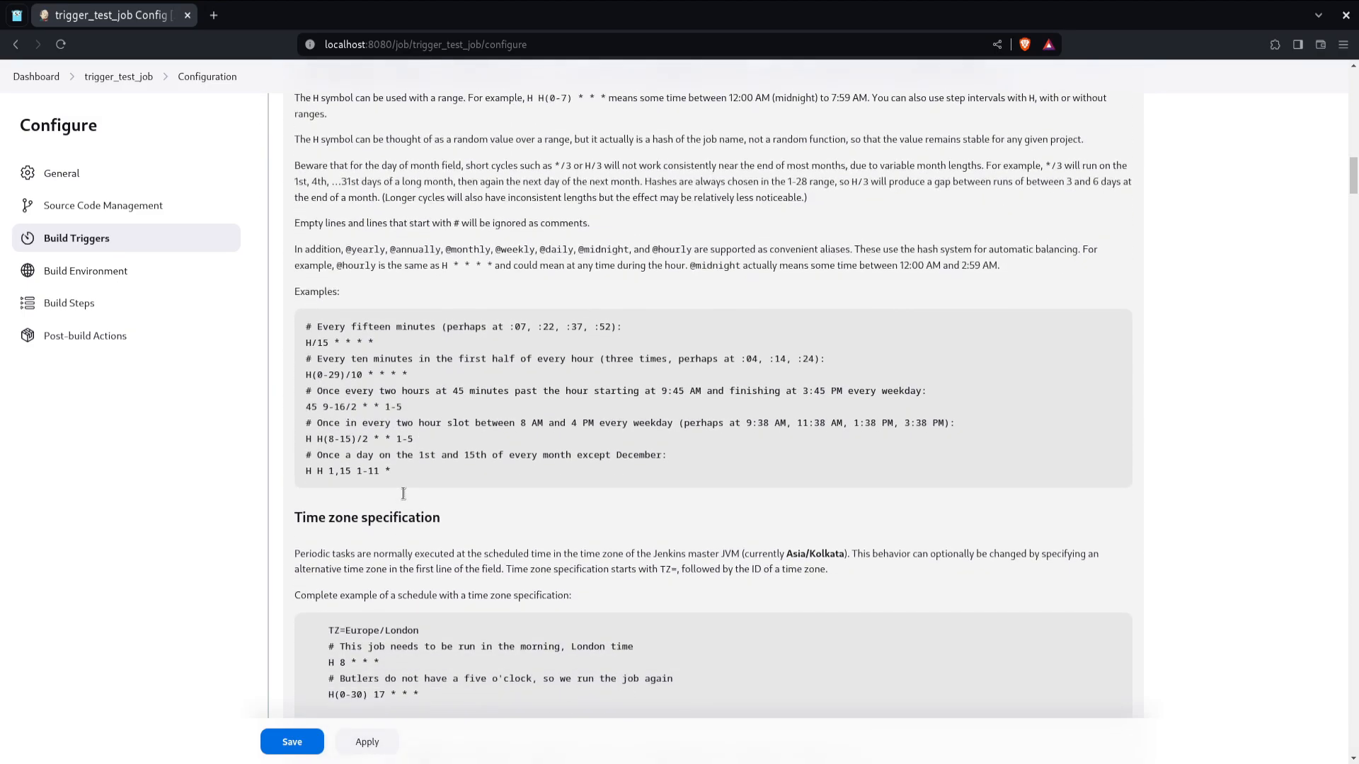
scroll(403, 493, "down", 1)
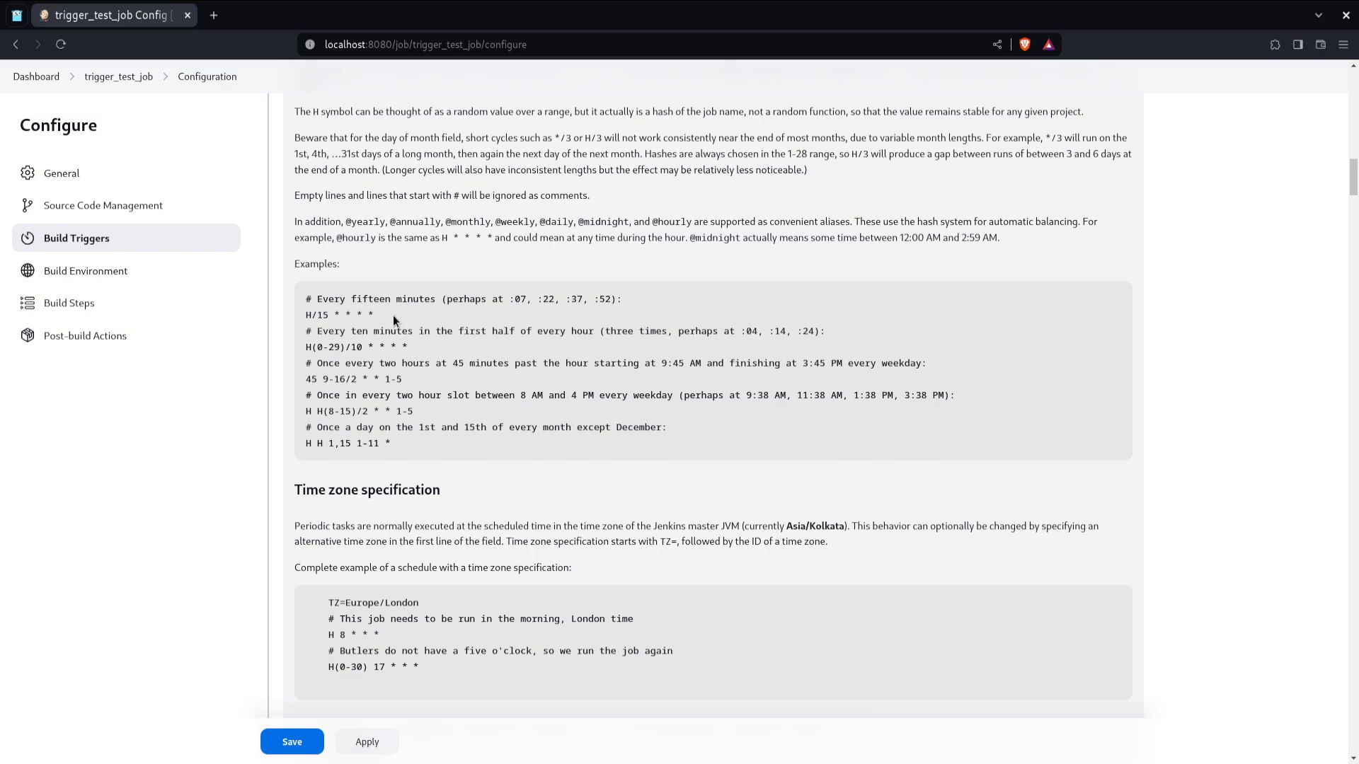
left_click_drag(392, 316, 301, 317)
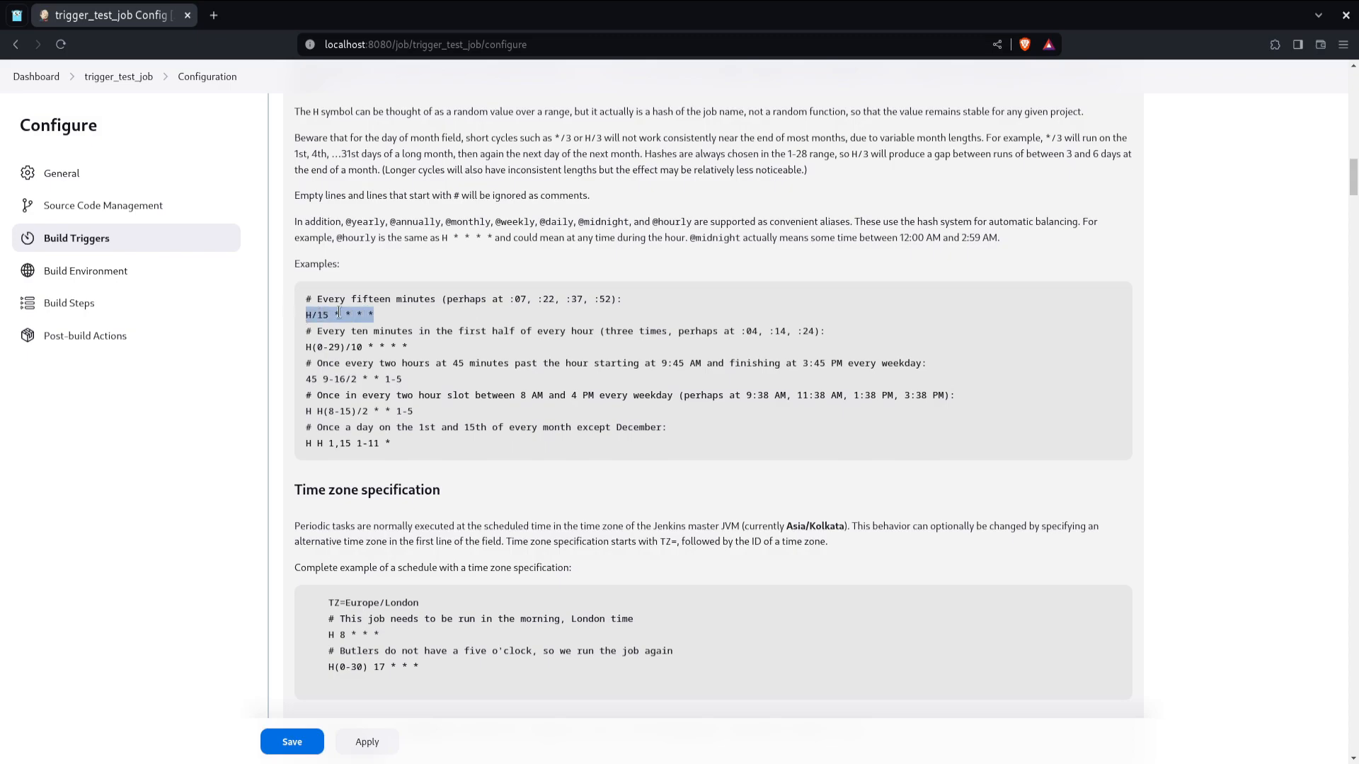
double_click(329, 347)
left_click_drag(482, 333, 589, 333)
left_click(443, 356)
triple_click(445, 346)
left_click(444, 347)
left_click_drag(400, 363, 435, 426)
left_click(436, 427)
scroll(430, 495, "down", 2)
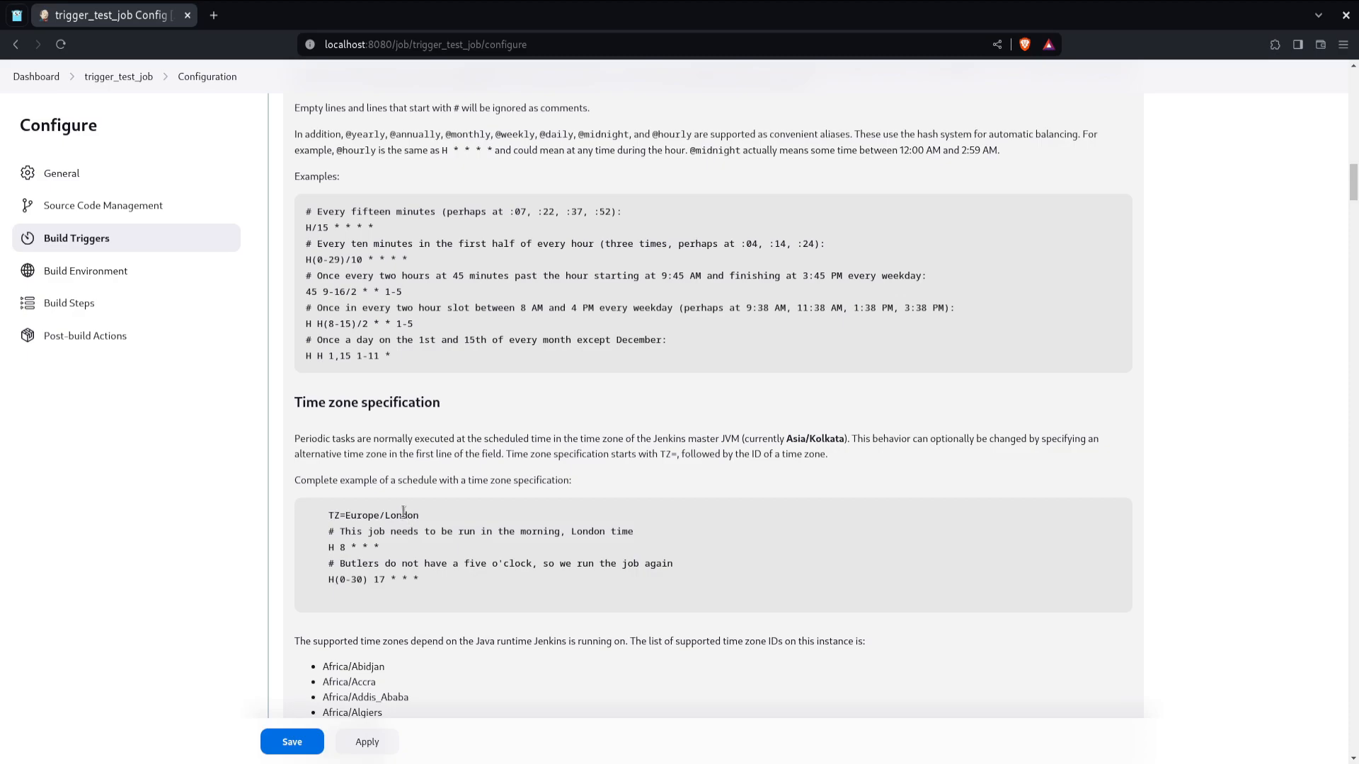
triple_click(405, 512)
left_click(407, 512)
scroll(408, 511, "up", 2)
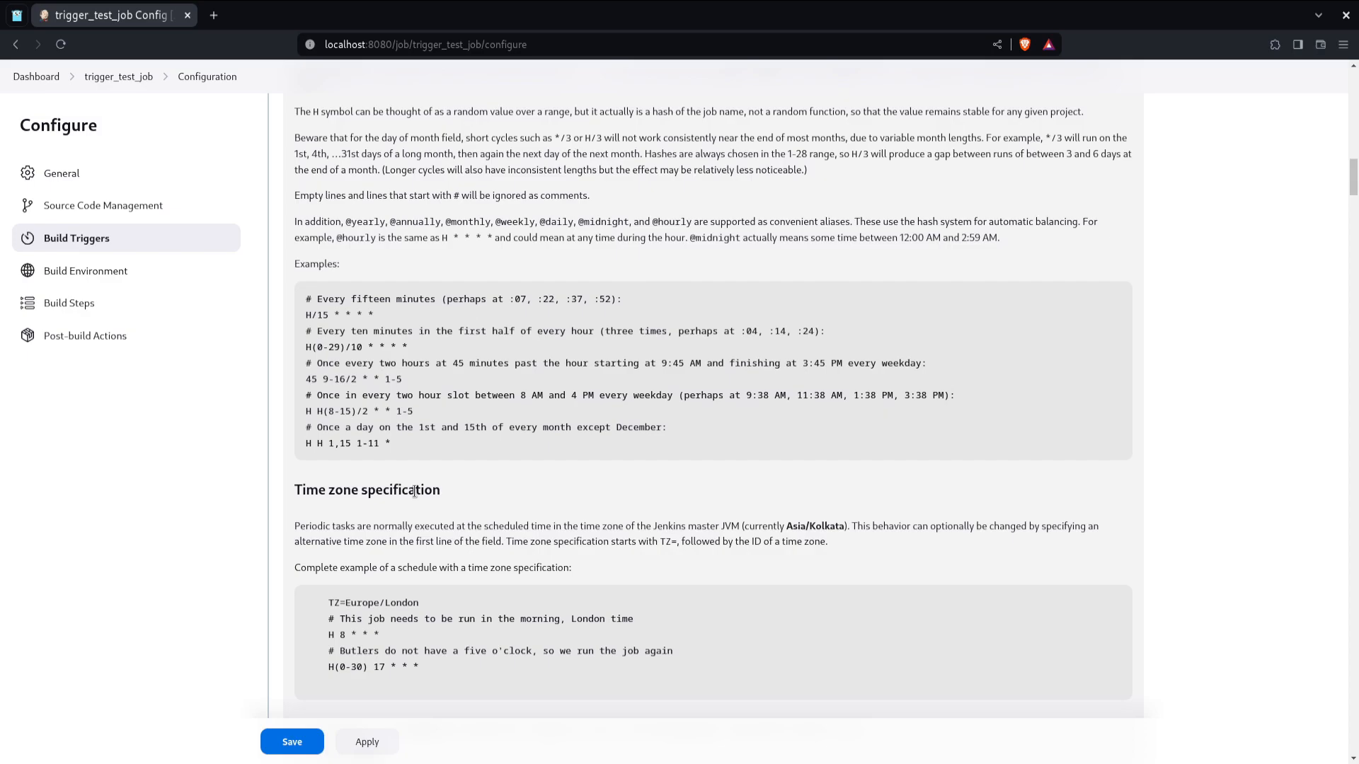
Step: Copy the H/15 example into the Schedule field, change it to run every minute (* * * * *), and save
triple_click(351, 314)
right_click(351, 314)
left_click(374, 327)
left_click(374, 331)
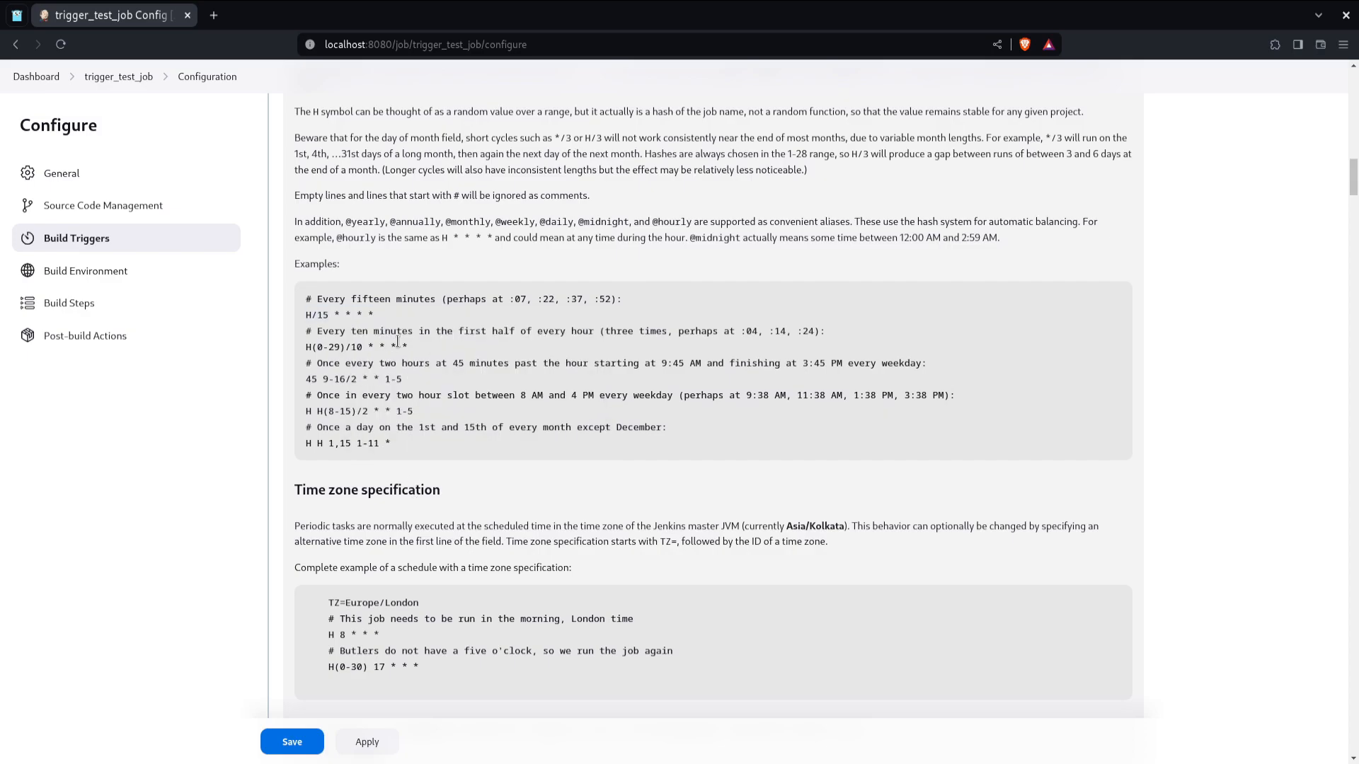
scroll(396, 339, "up", 10)
left_click(396, 279)
key("ctrl+v")
key("Delete")
key("Delete")
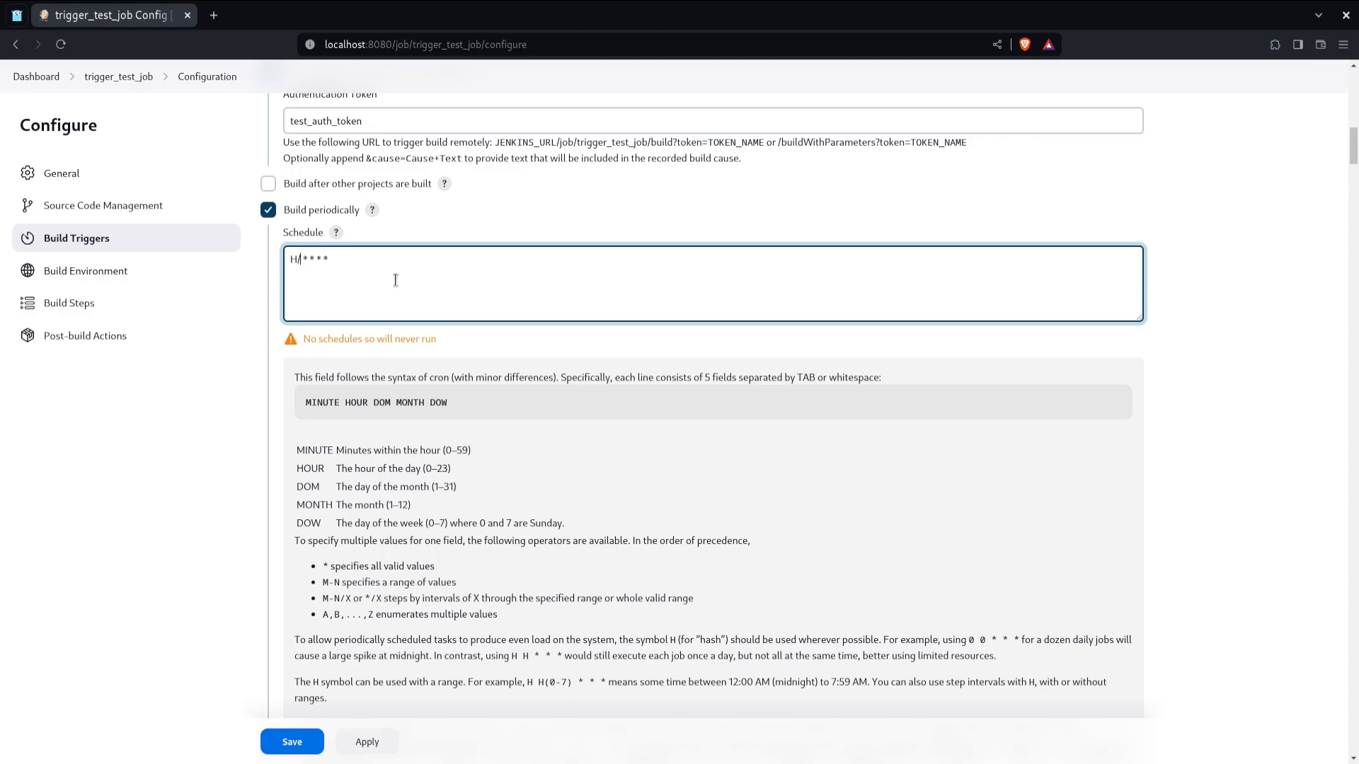
type("1")
scroll(407, 290, "down", 4)
scroll(425, 305, "up", 4)
key("shift+Home")
type("*")
left_click(270, 741)
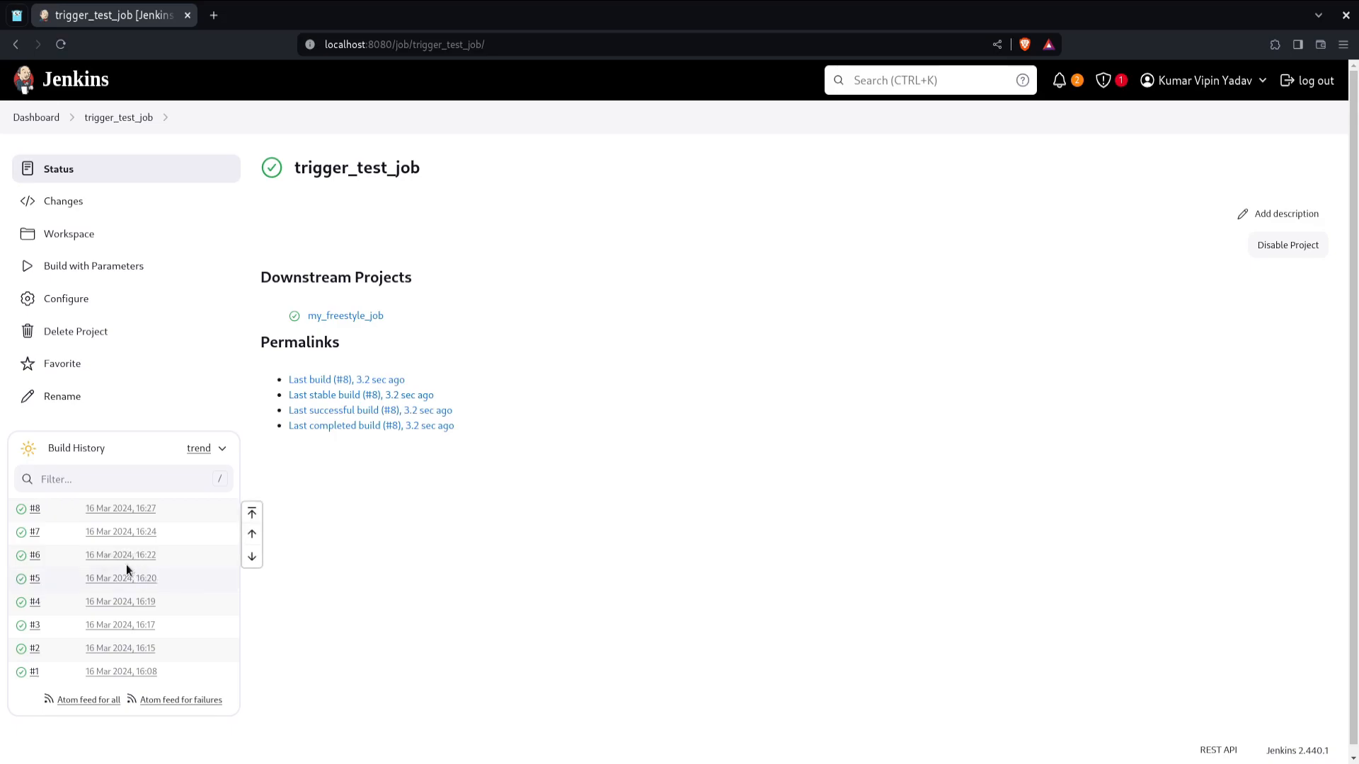
Step: Open trigger_test_job build #8 and its console output to check that it was started by the timer
left_click(34, 509)
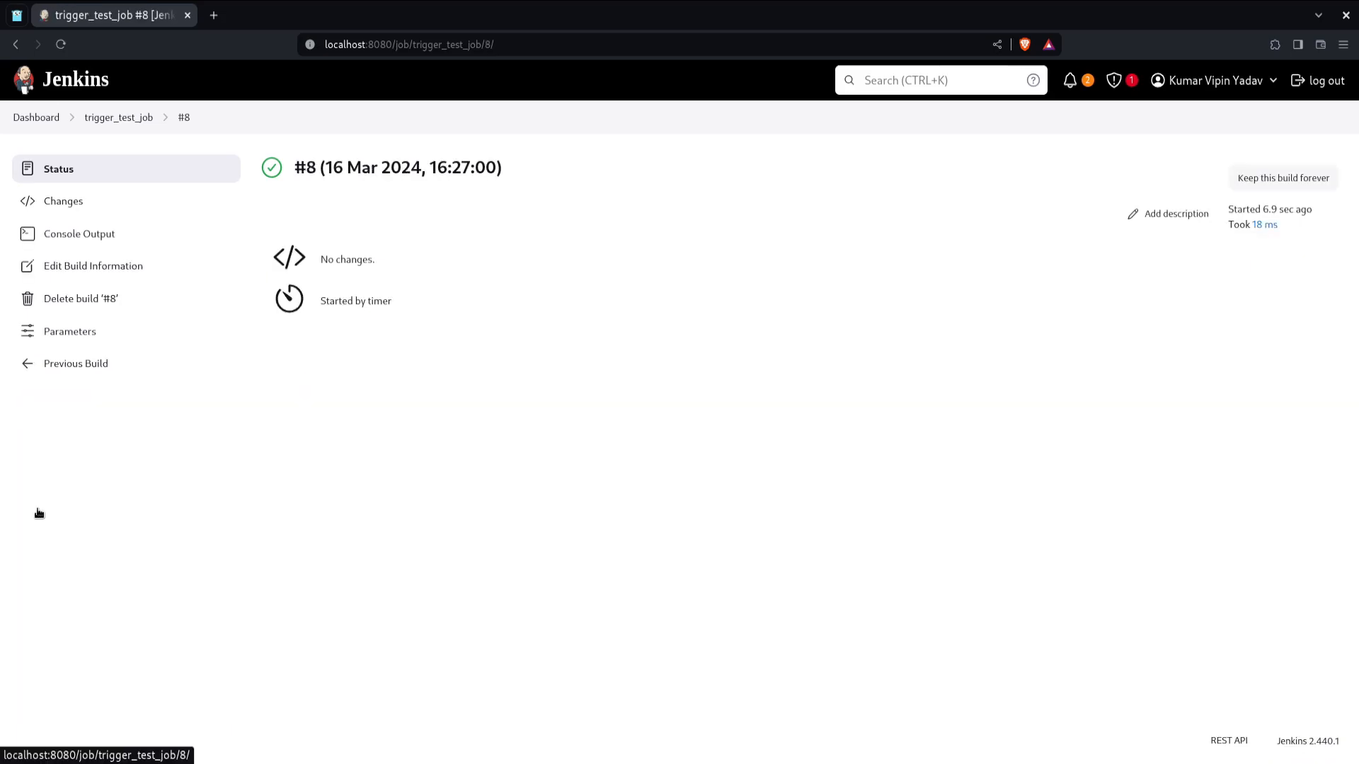
triple_click(338, 297)
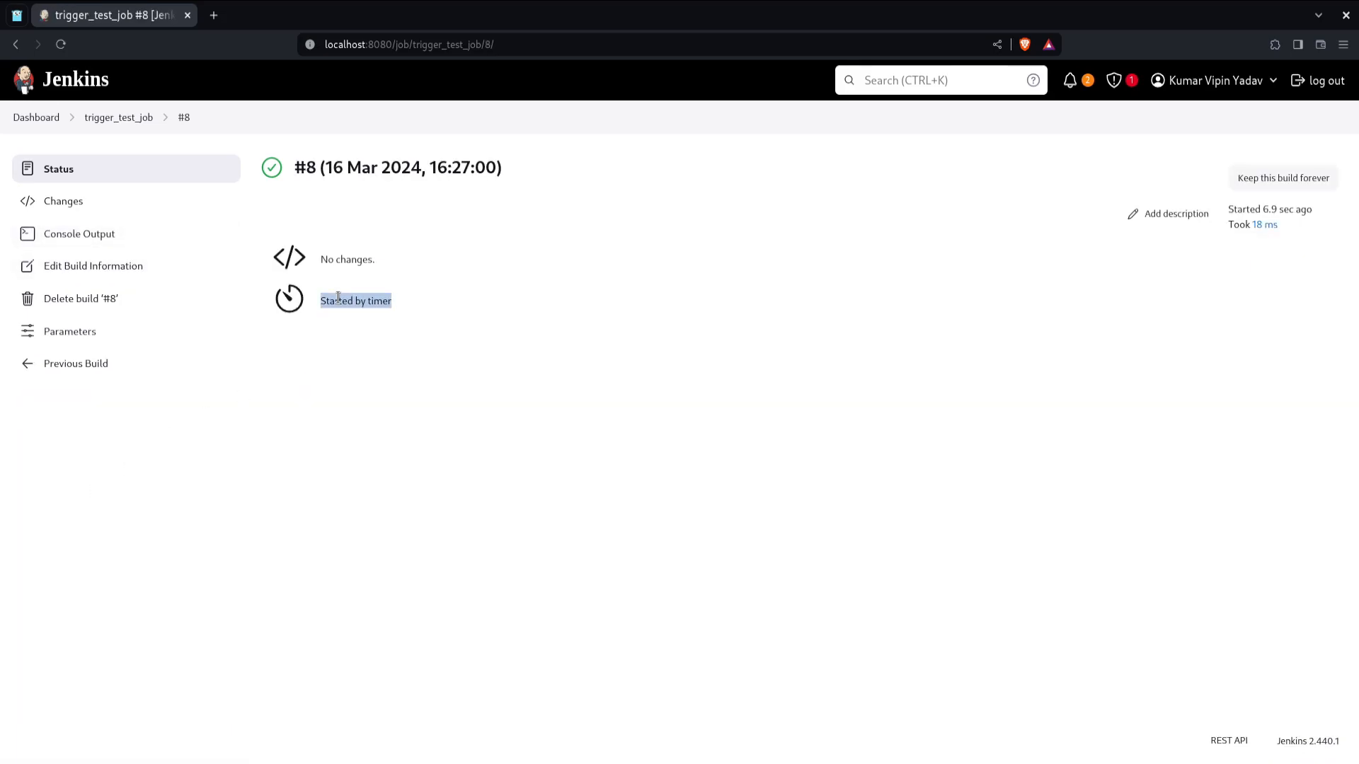
left_click(103, 241)
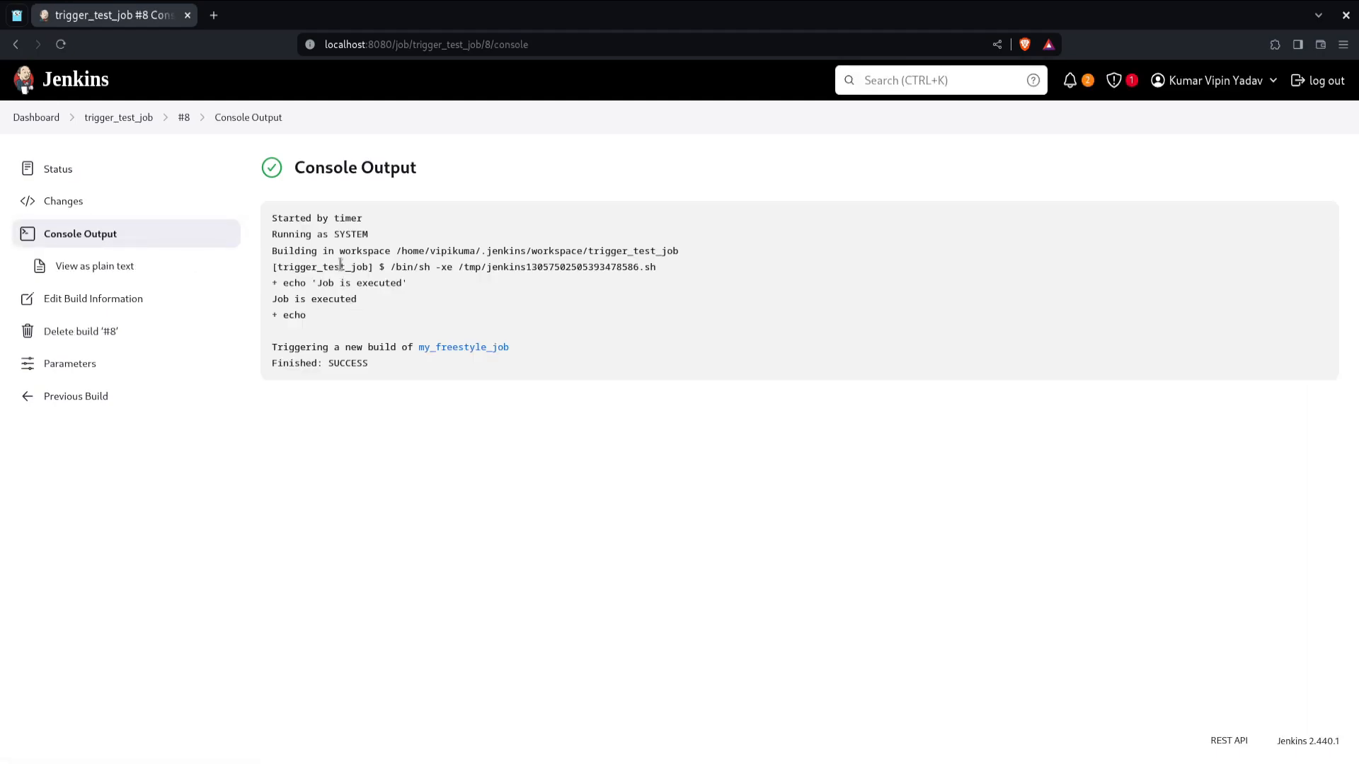
double_click(322, 218)
triple_click(323, 218)
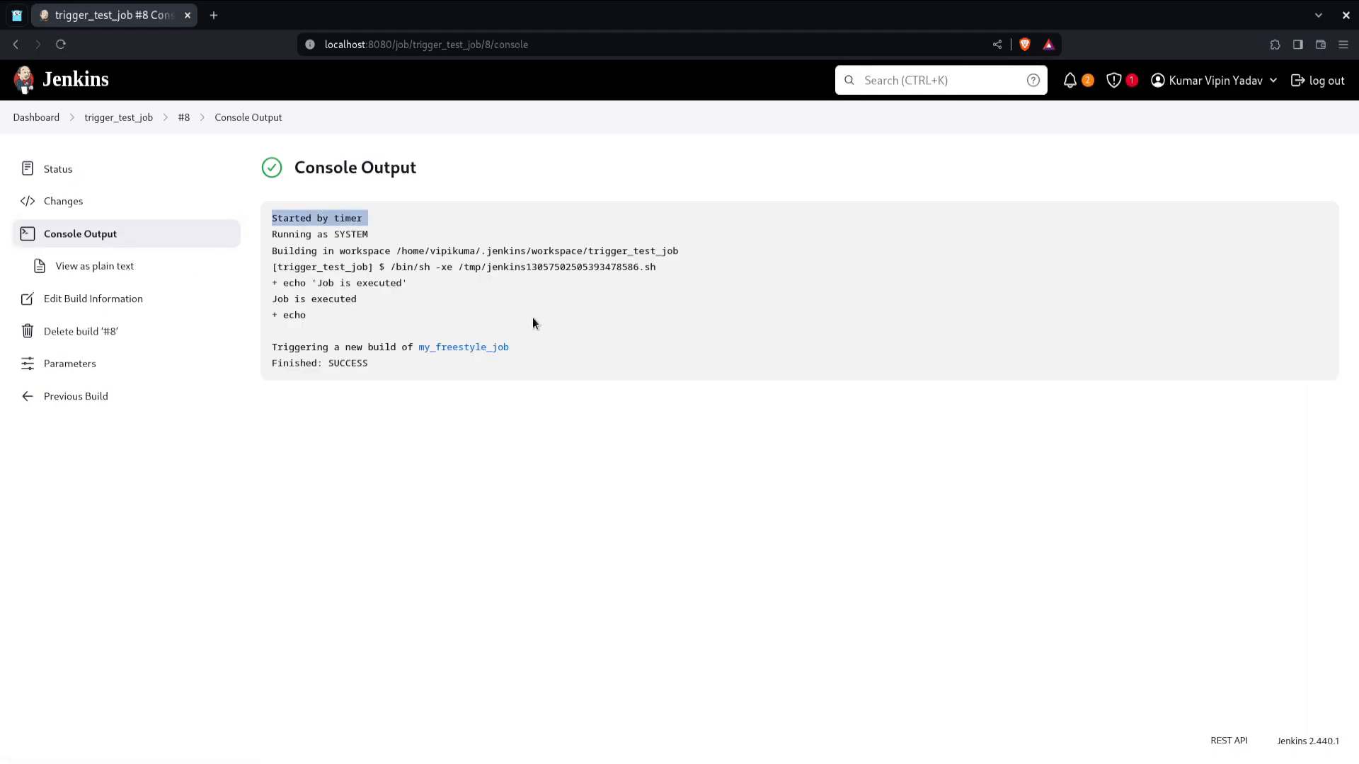
left_click(614, 460)
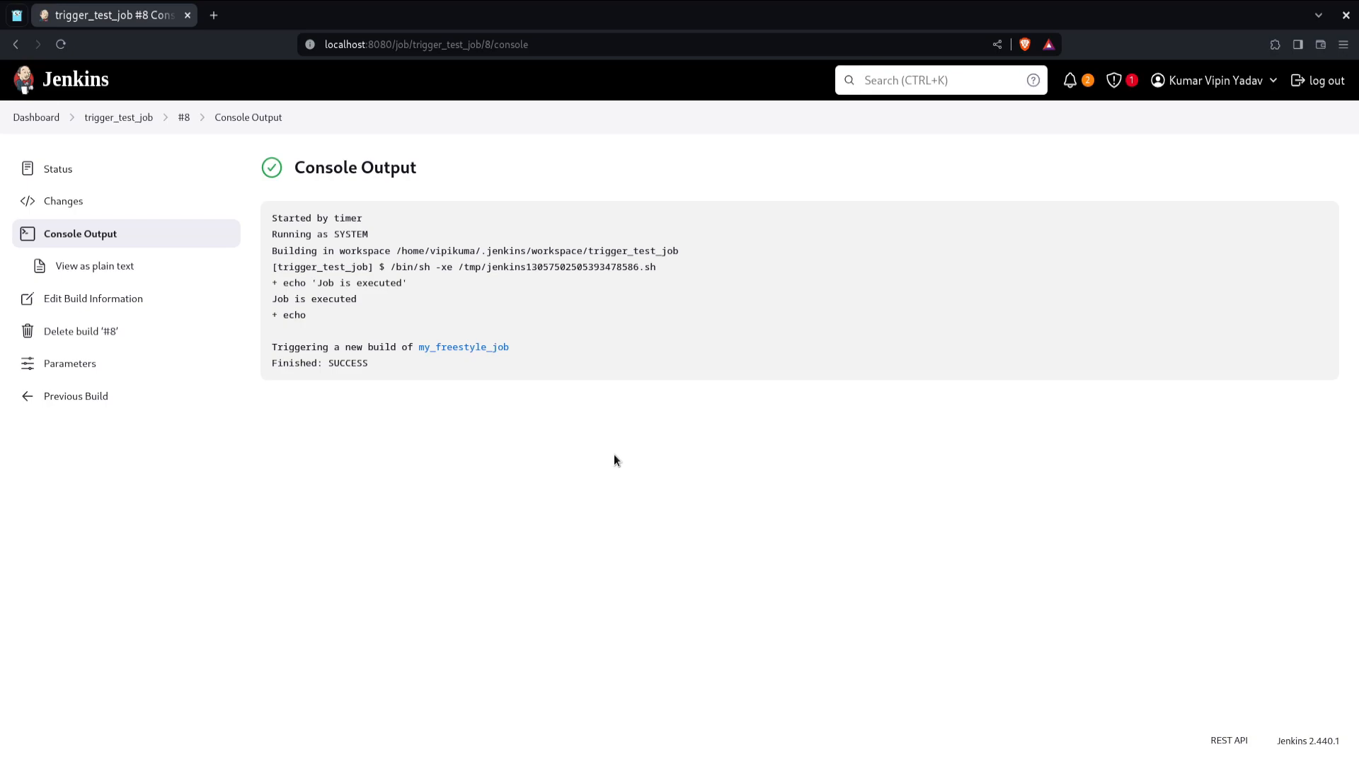
Step: Reopen trigger_test_job's configuration, turn off Build periodically, and enable the Poll SCM trigger
left_click(125, 118)
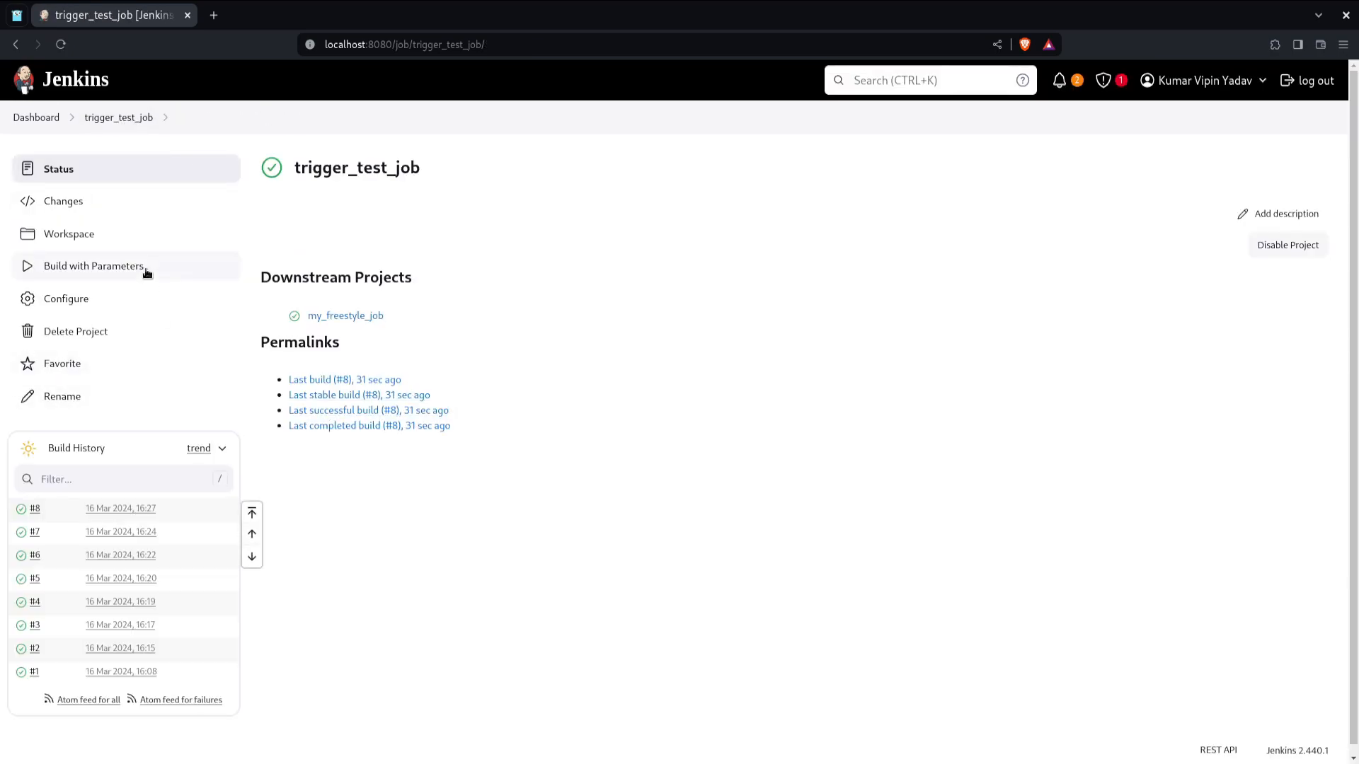
left_click(130, 303)
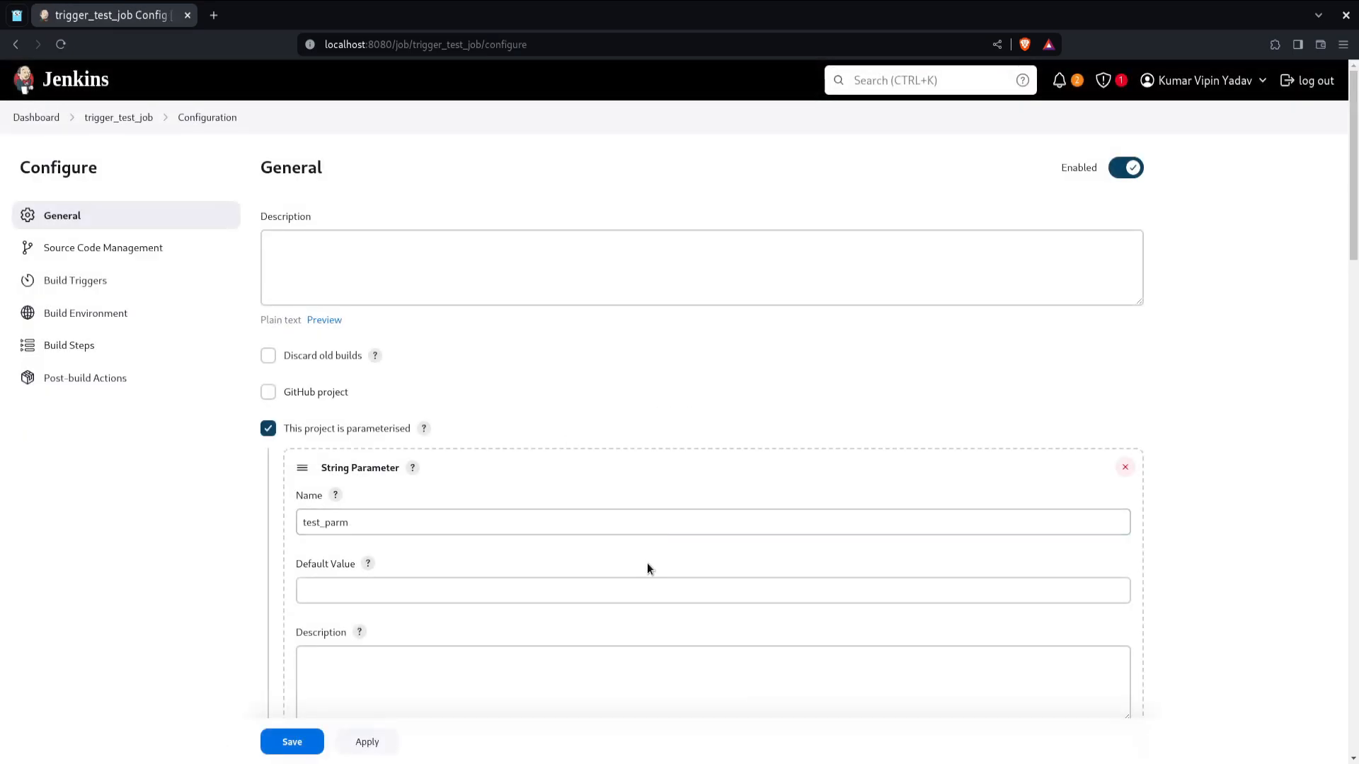
scroll(648, 566, "down", 3)
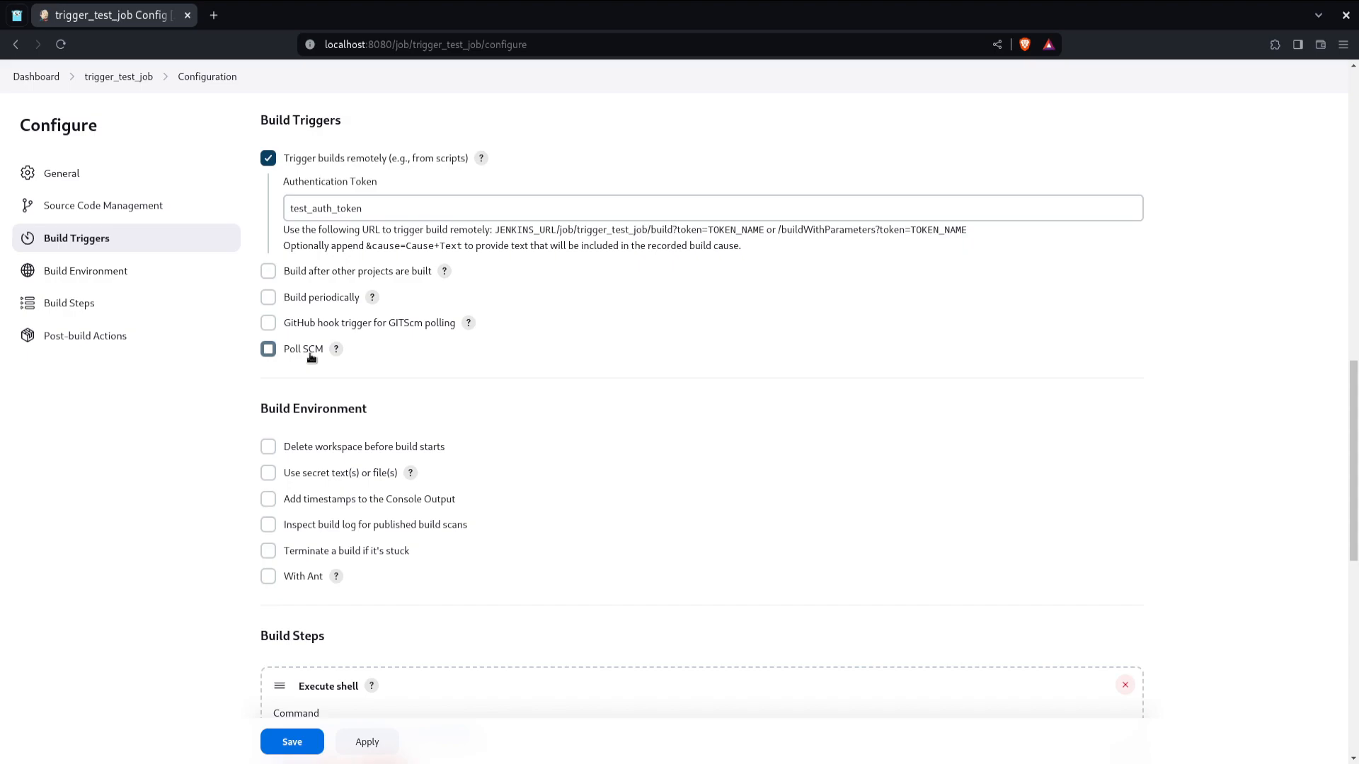
left_click(335, 350)
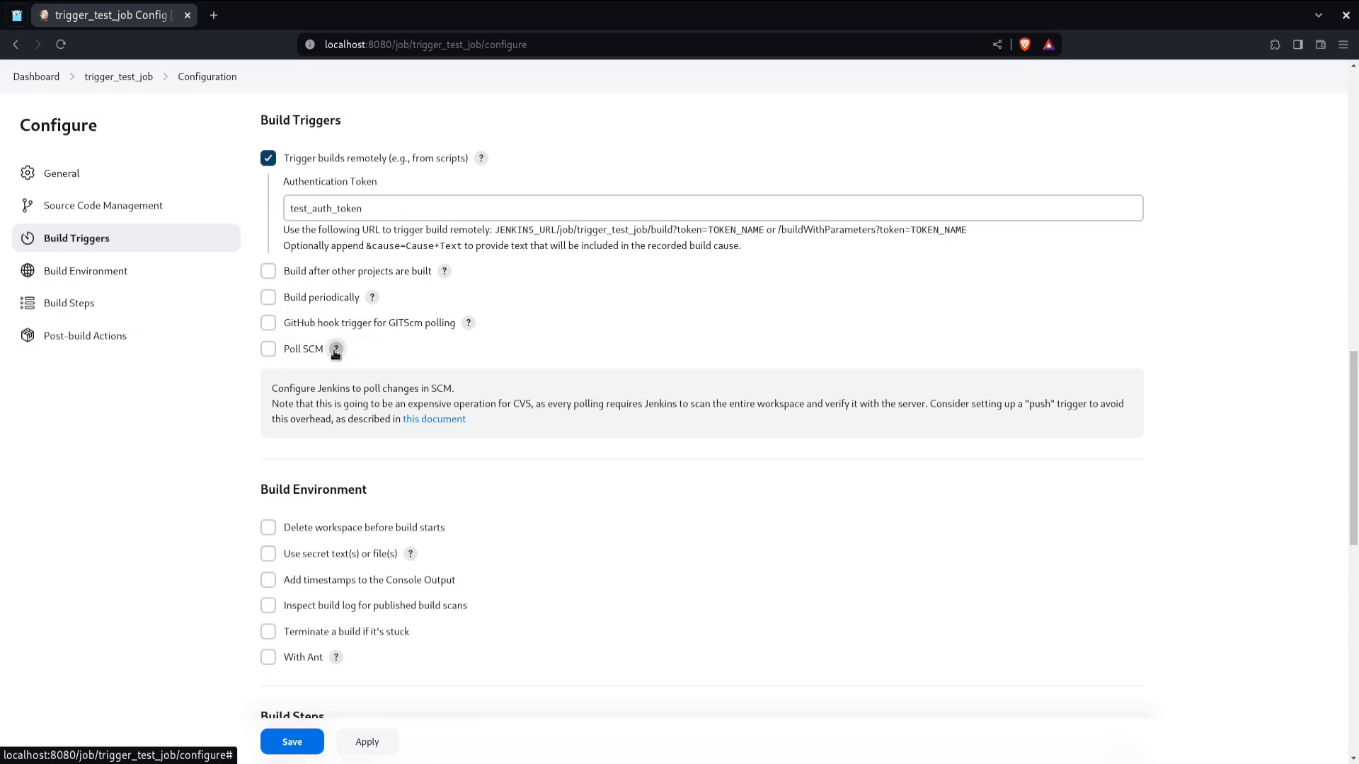
left_click(303, 350)
left_click(335, 350)
left_click(340, 415)
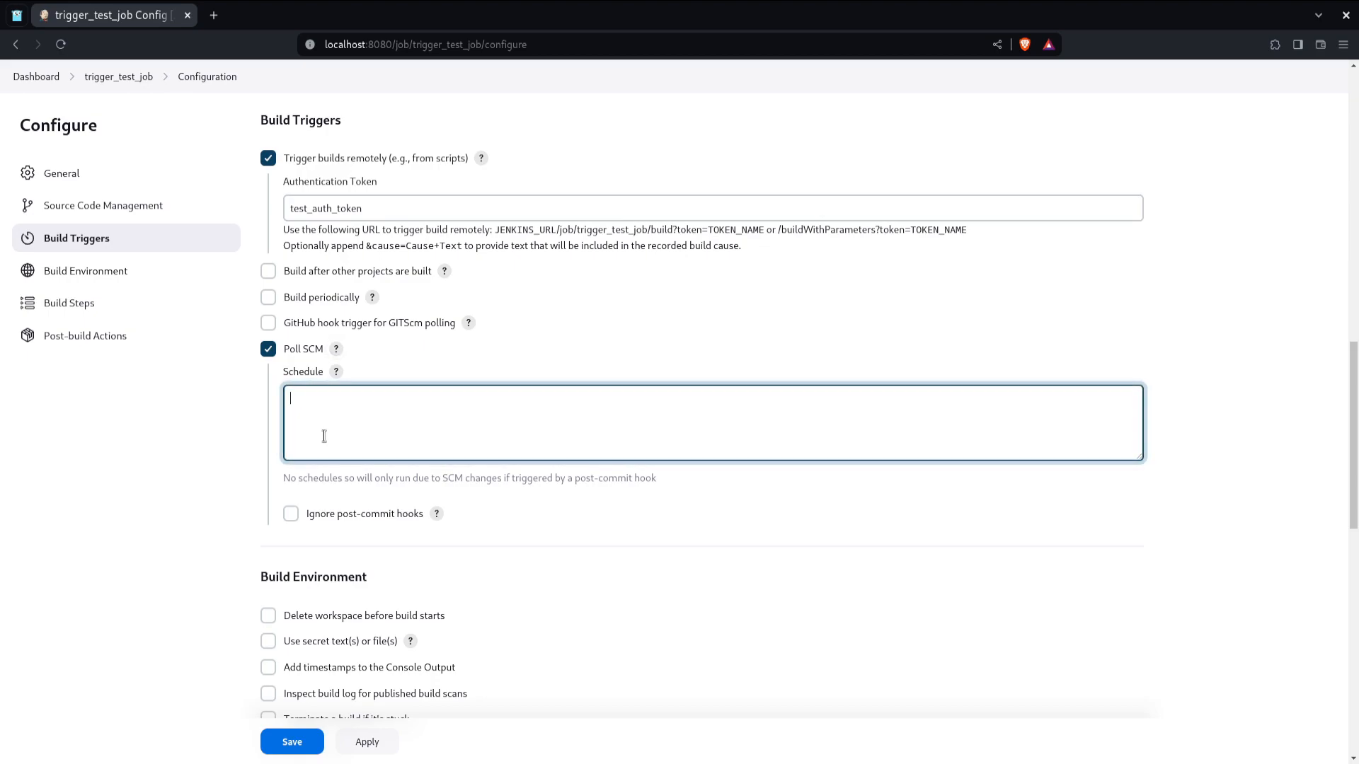
Step: Paste a cron example into the Poll SCM schedule and edit it to poll every minute (* * * * *)
left_click(336, 372)
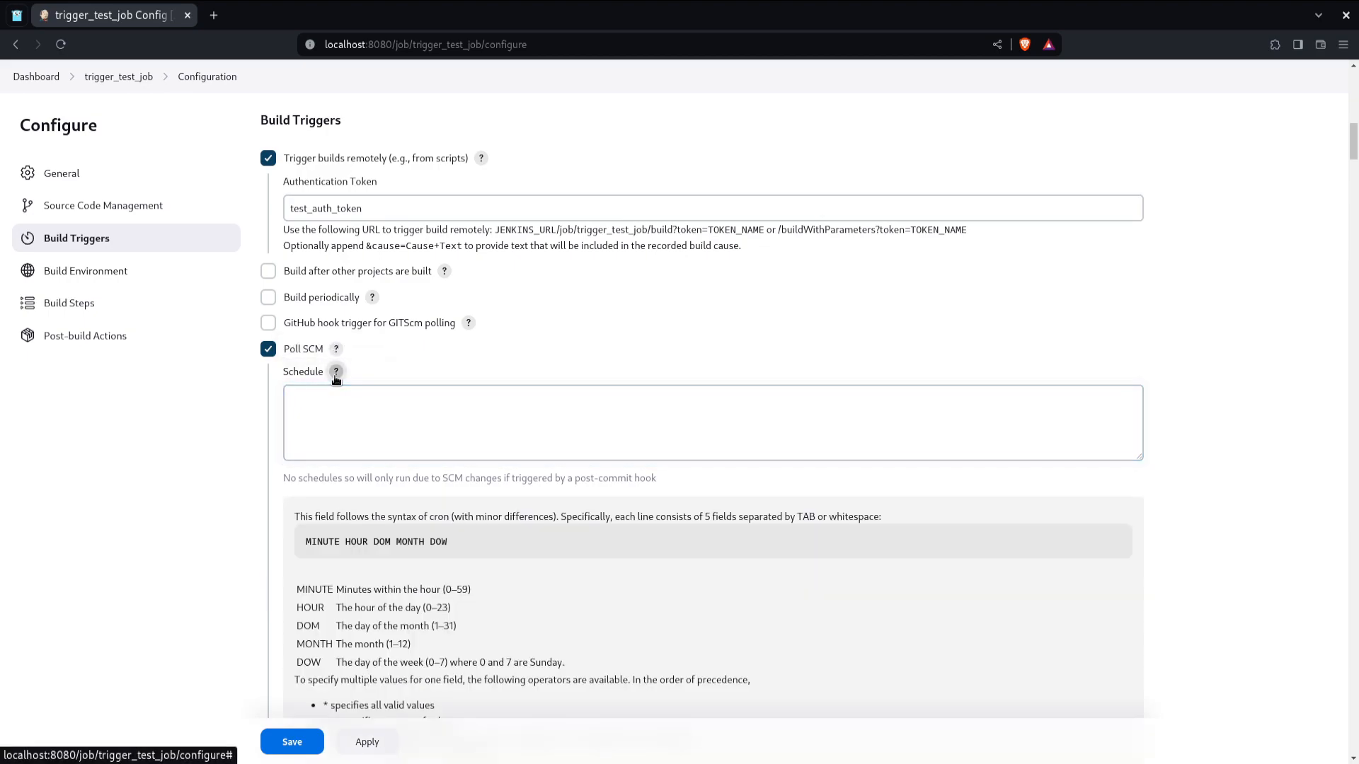
scroll(367, 545, "down", 1)
scroll(368, 545, "down", 6)
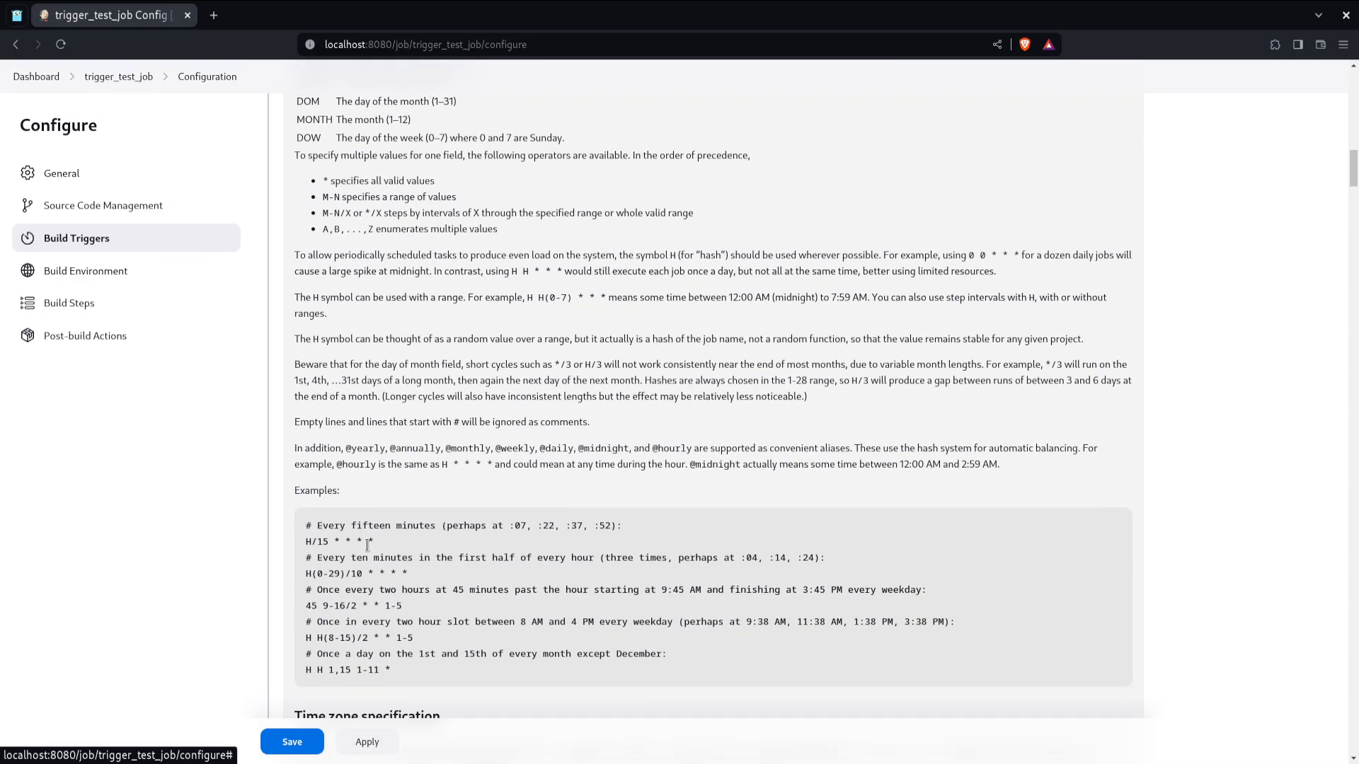
triple_click(367, 544)
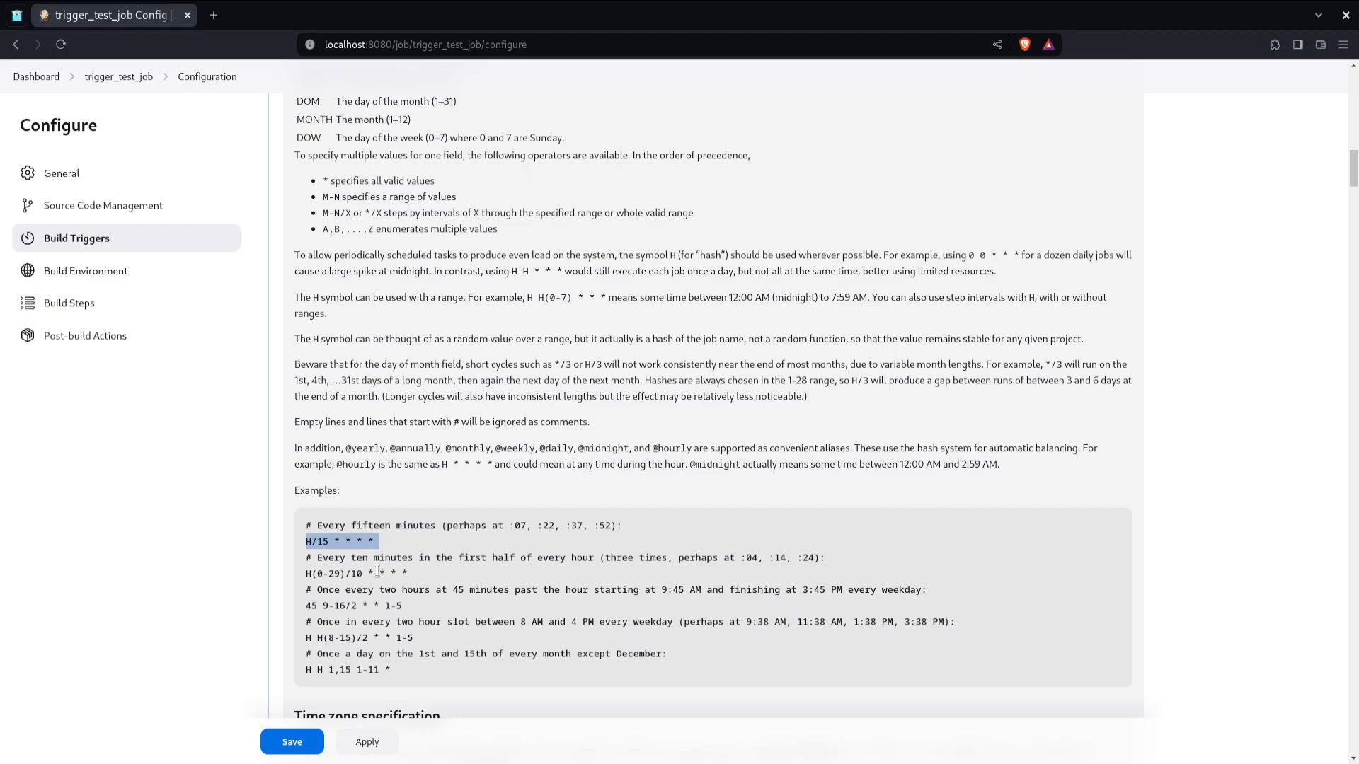
scroll(377, 571, "up", 4)
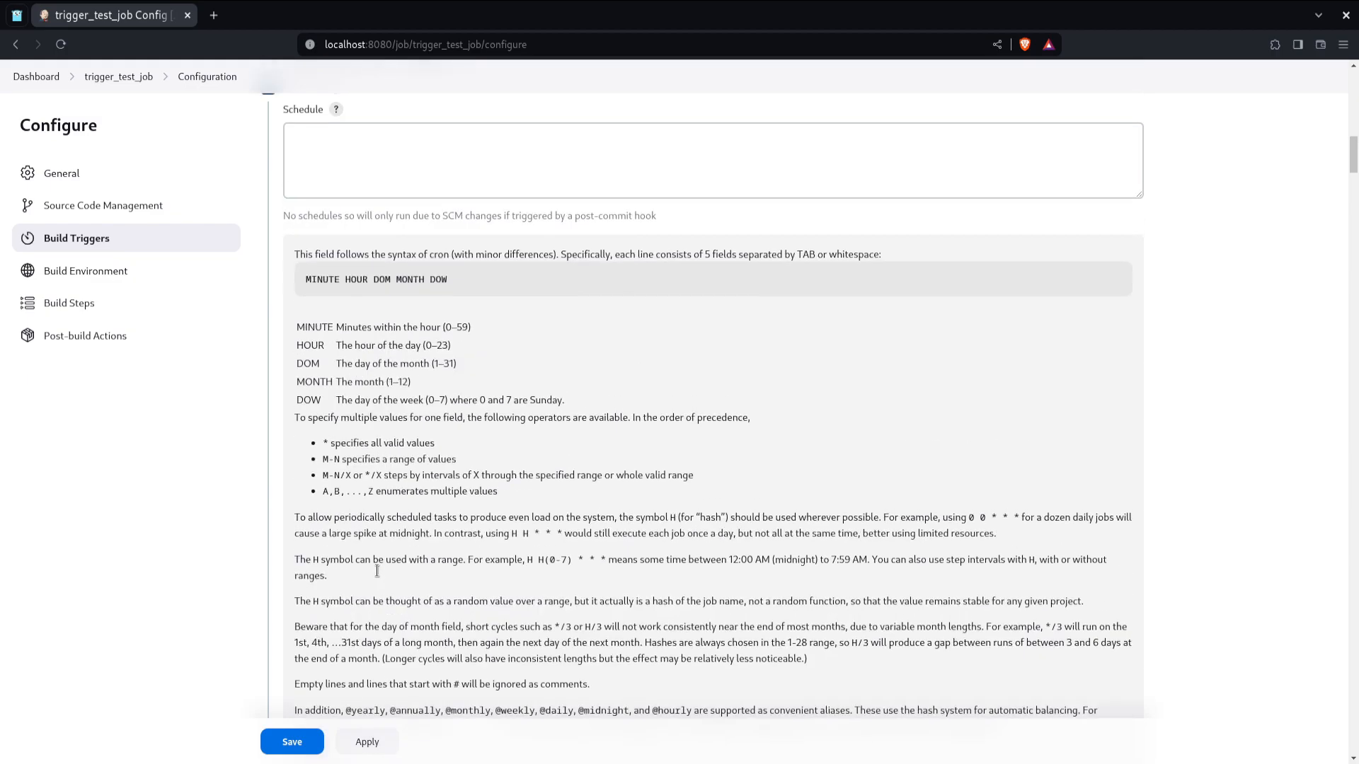
left_click(462, 188)
key("ctrl+v")
key("Up")
key("Delete")
key("Delete")
key("Delete")
key("Delete")
key("Delete")
type("*")
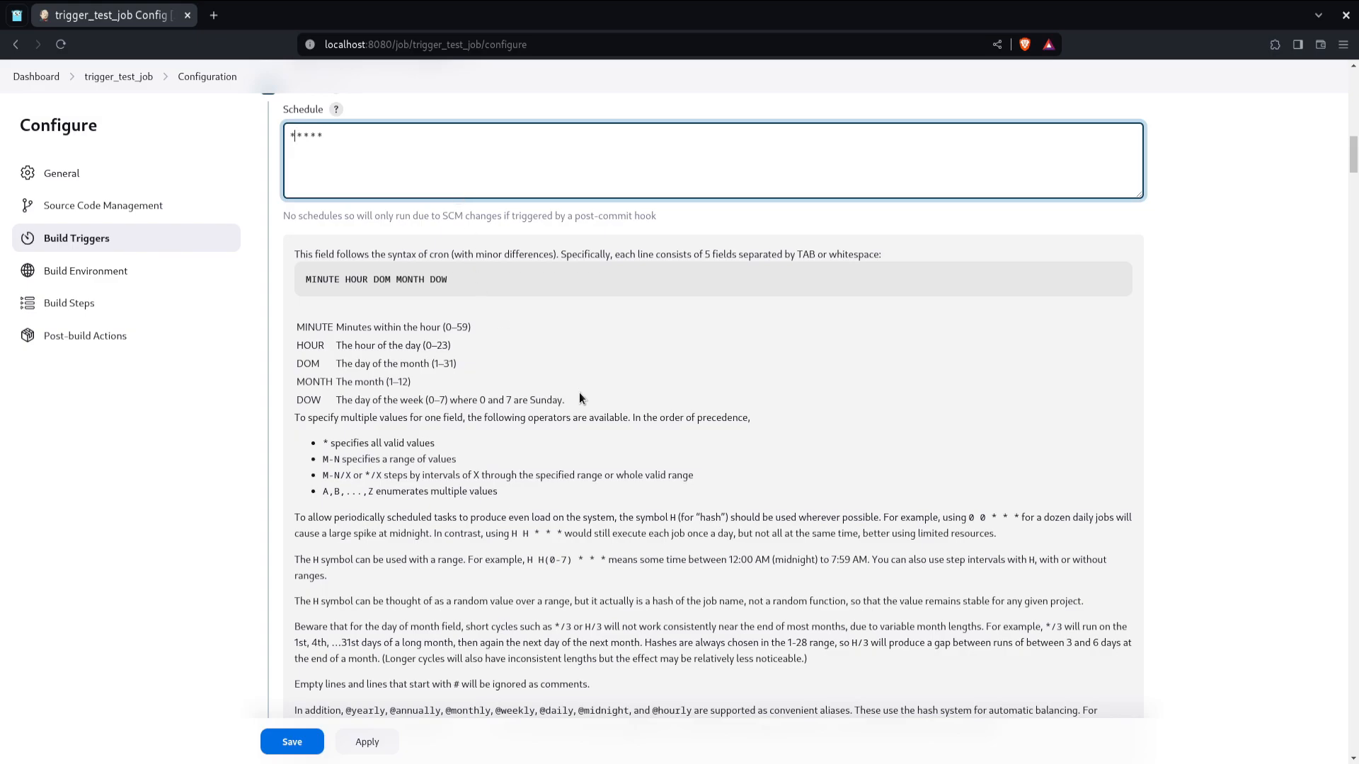
Step: Move to the Source Code Management section of the configuration
scroll(579, 399, "up", 2)
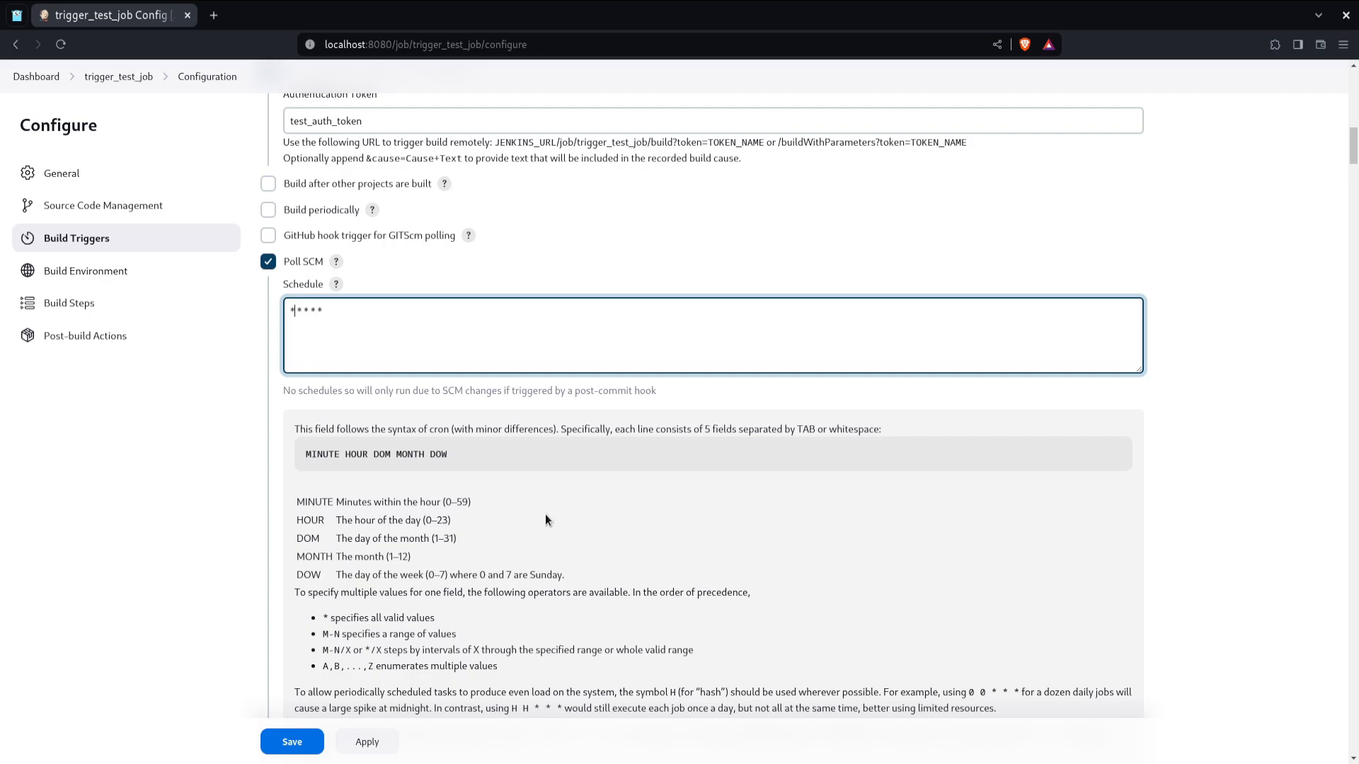
left_click(638, 445)
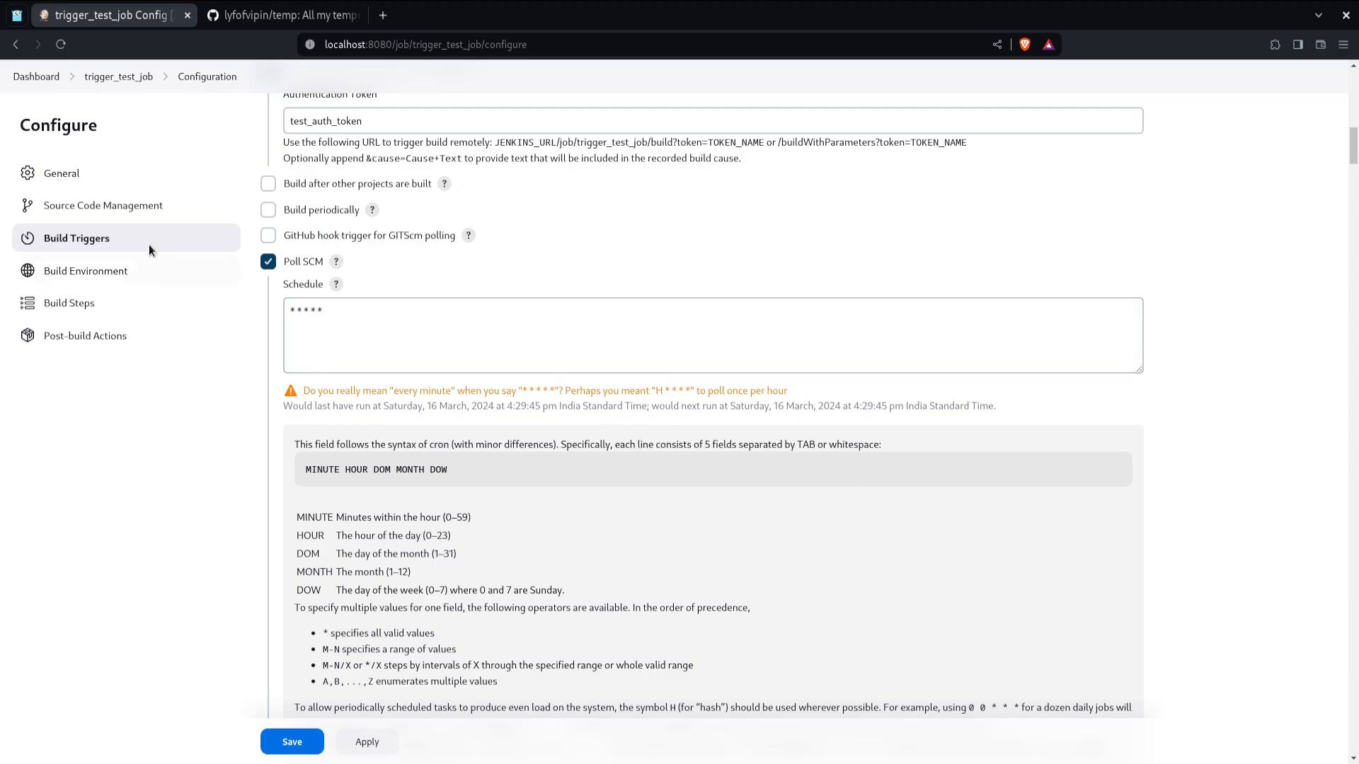
left_click(132, 207)
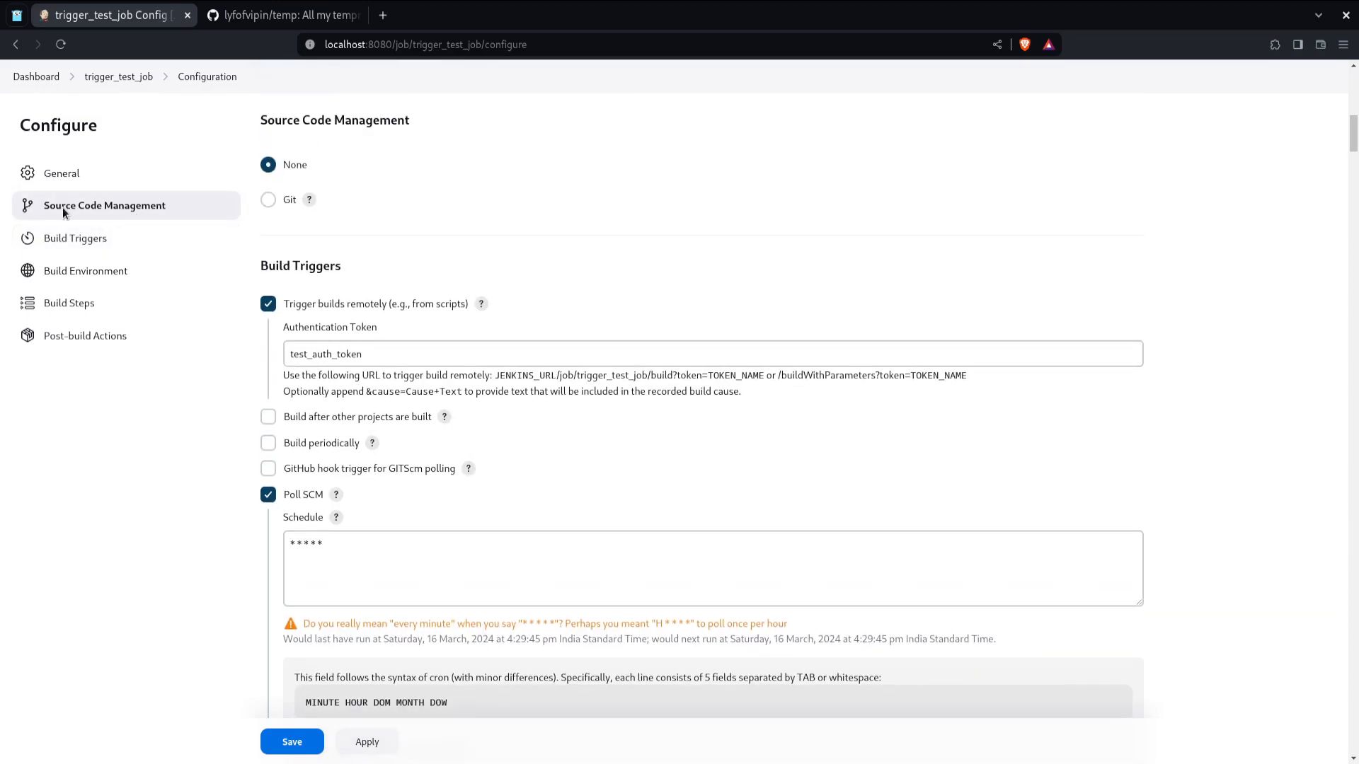
scroll(428, 282, "up", 1)
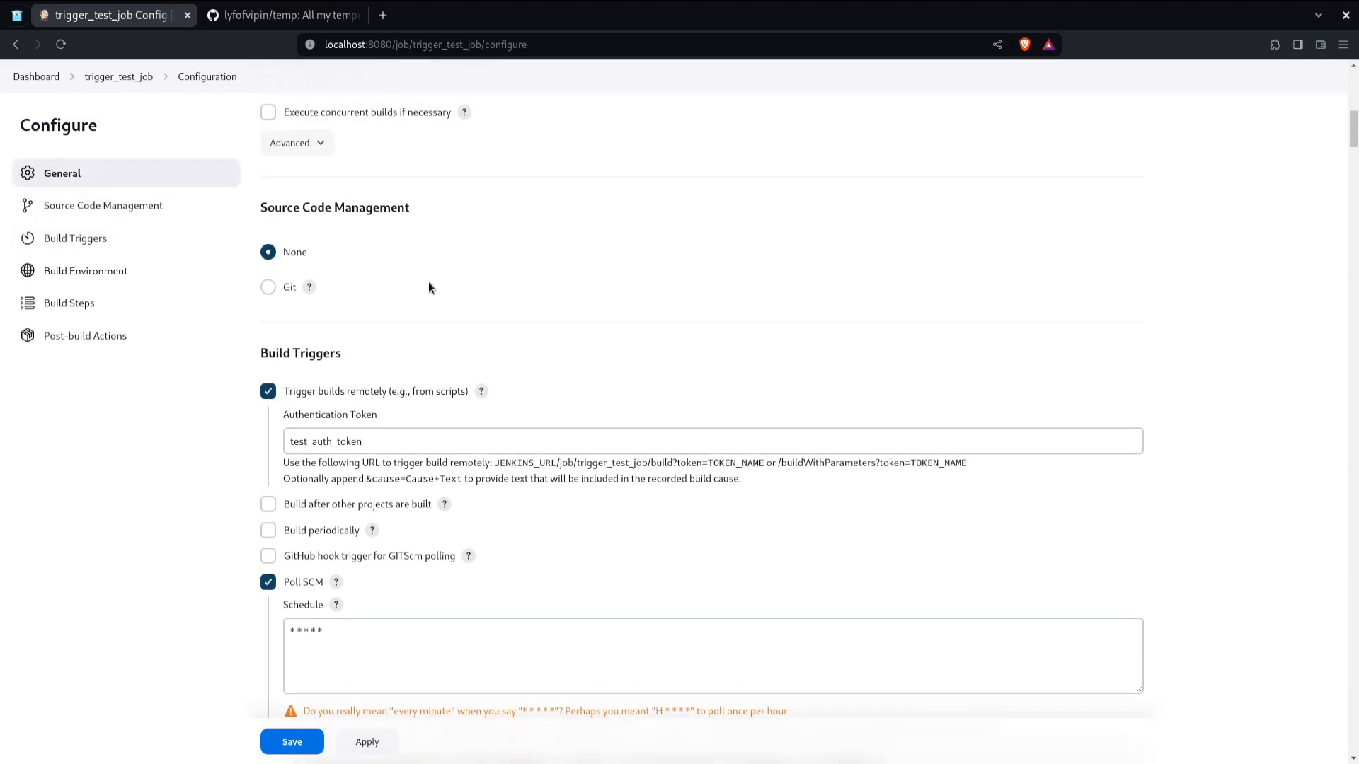
Step: Select Git as the job's source code management
left_click(269, 288)
scroll(278, 294, "down", 2)
left_click(345, 222)
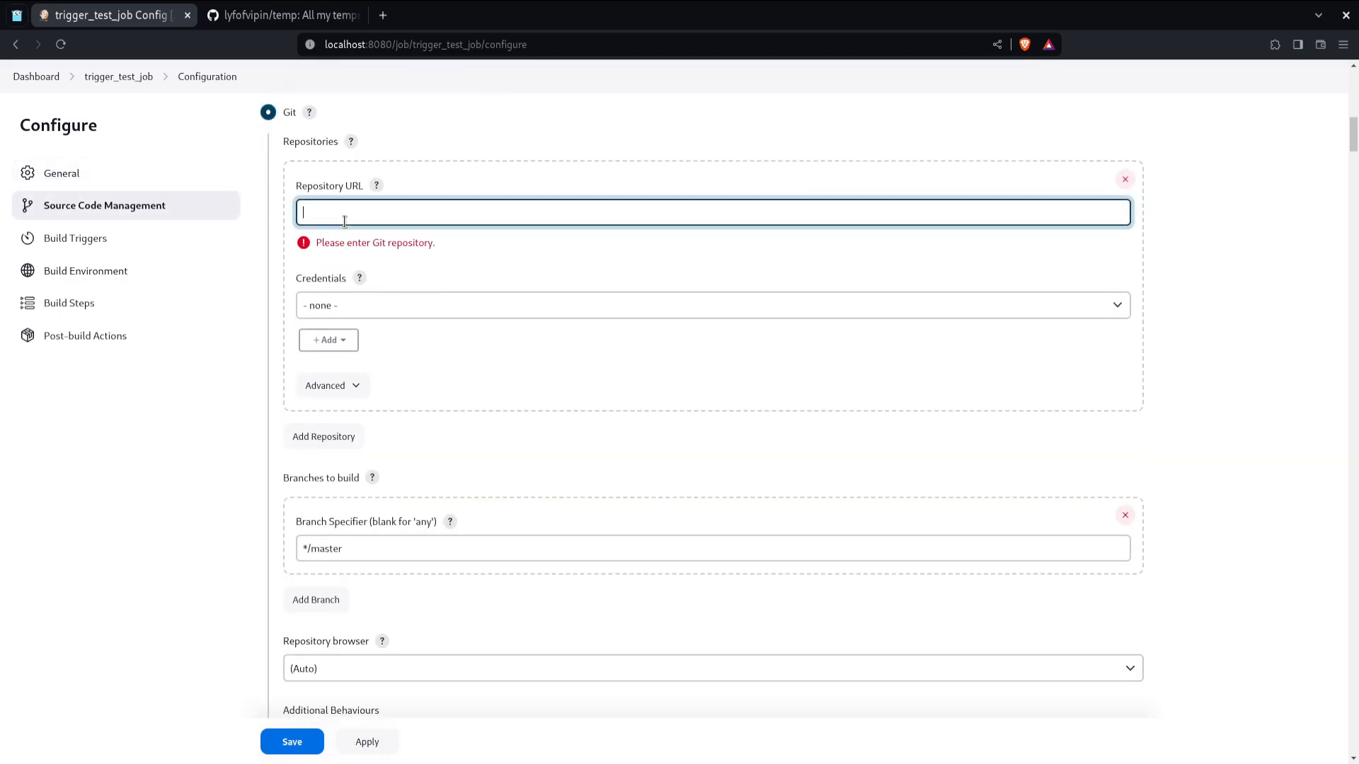
left_click(375, 305)
left_click(405, 301)
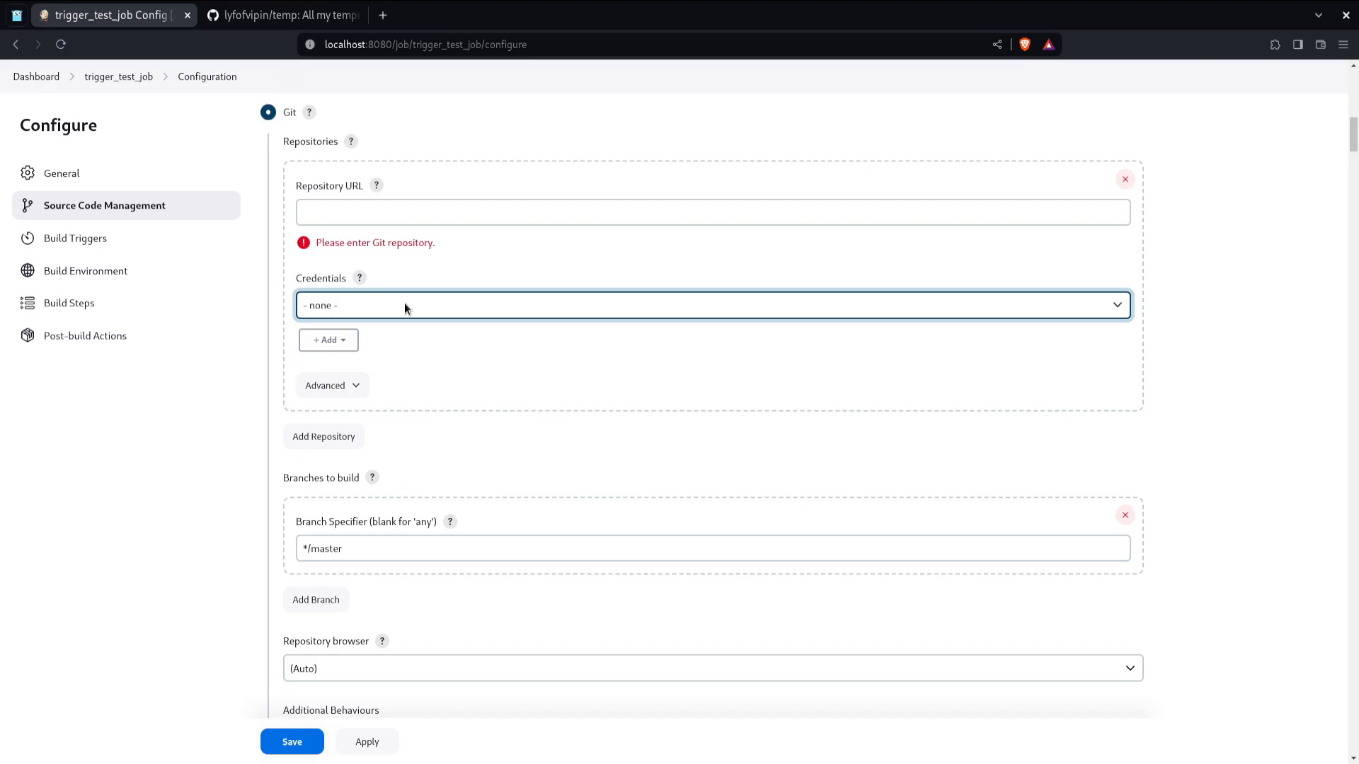
Step: Copy the temp repository's HTTPS clone URL from GitHub and paste it as the Git Repository URL
triple_click(330, 550)
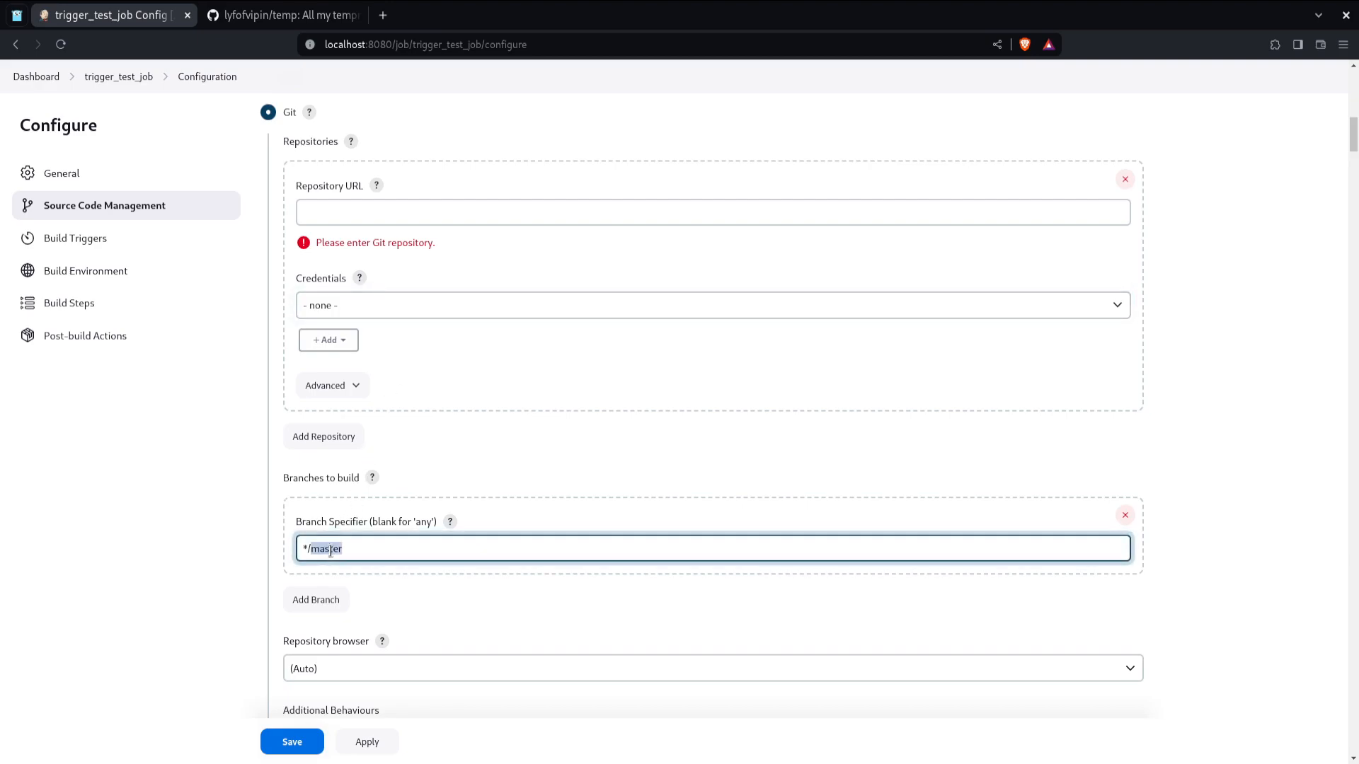
left_click(360, 550)
left_click_drag(359, 551, 303, 555)
left_click(283, 15)
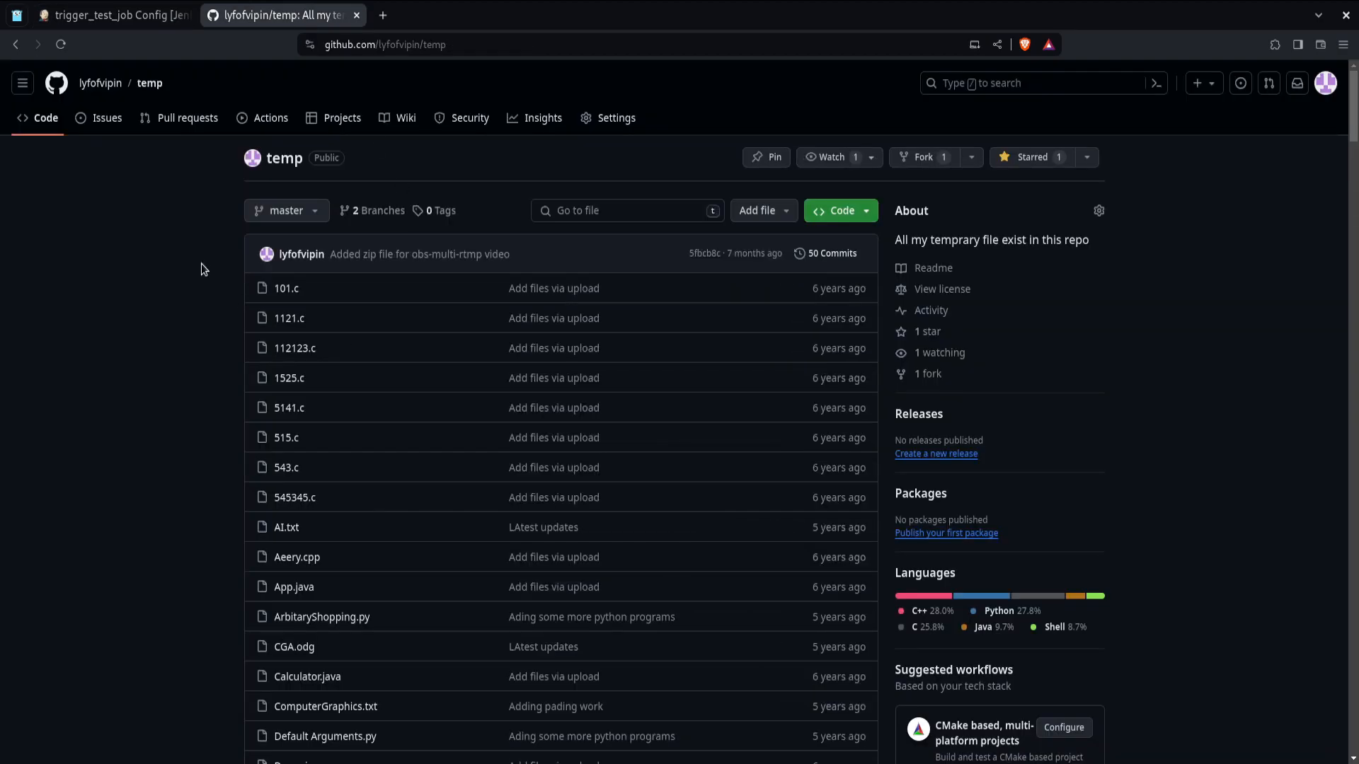
left_click(160, 17)
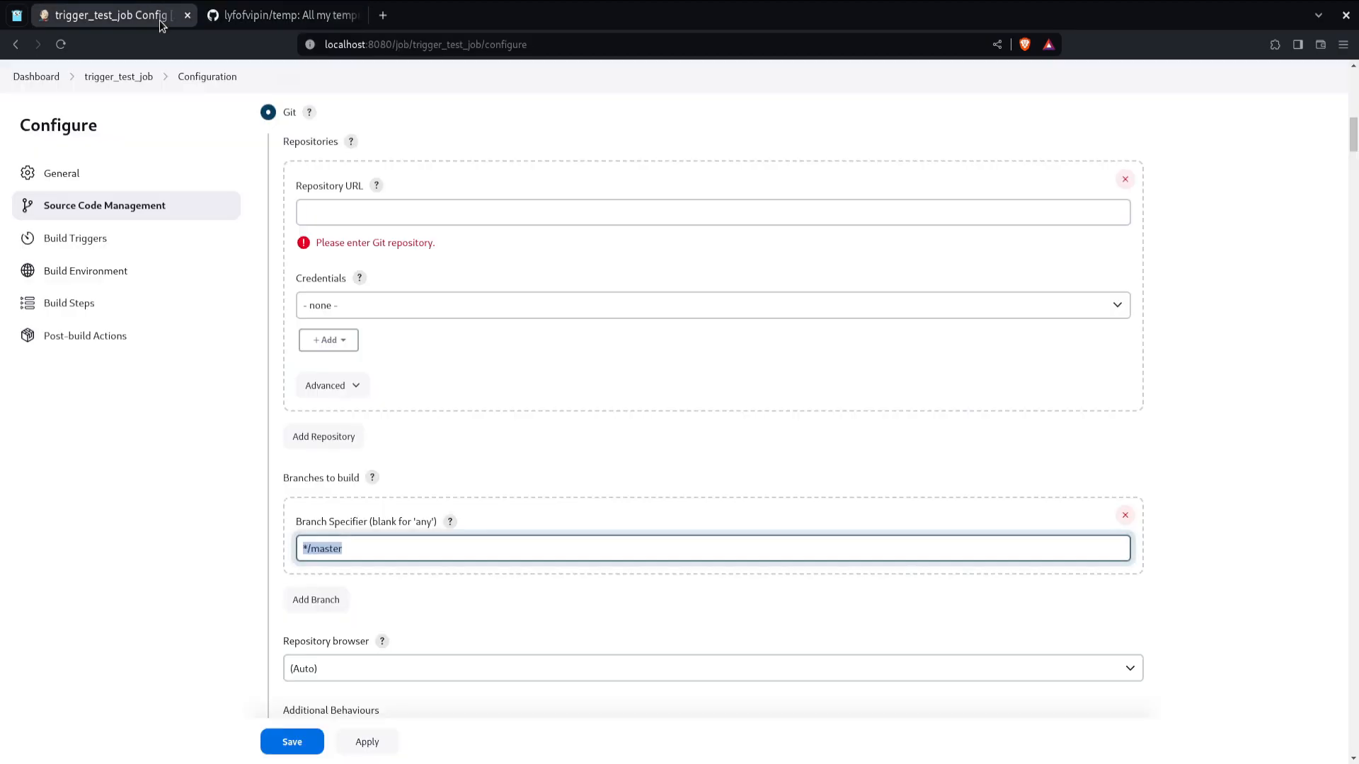
left_click(486, 212)
key("ctrl+Tab")
left_click(835, 209)
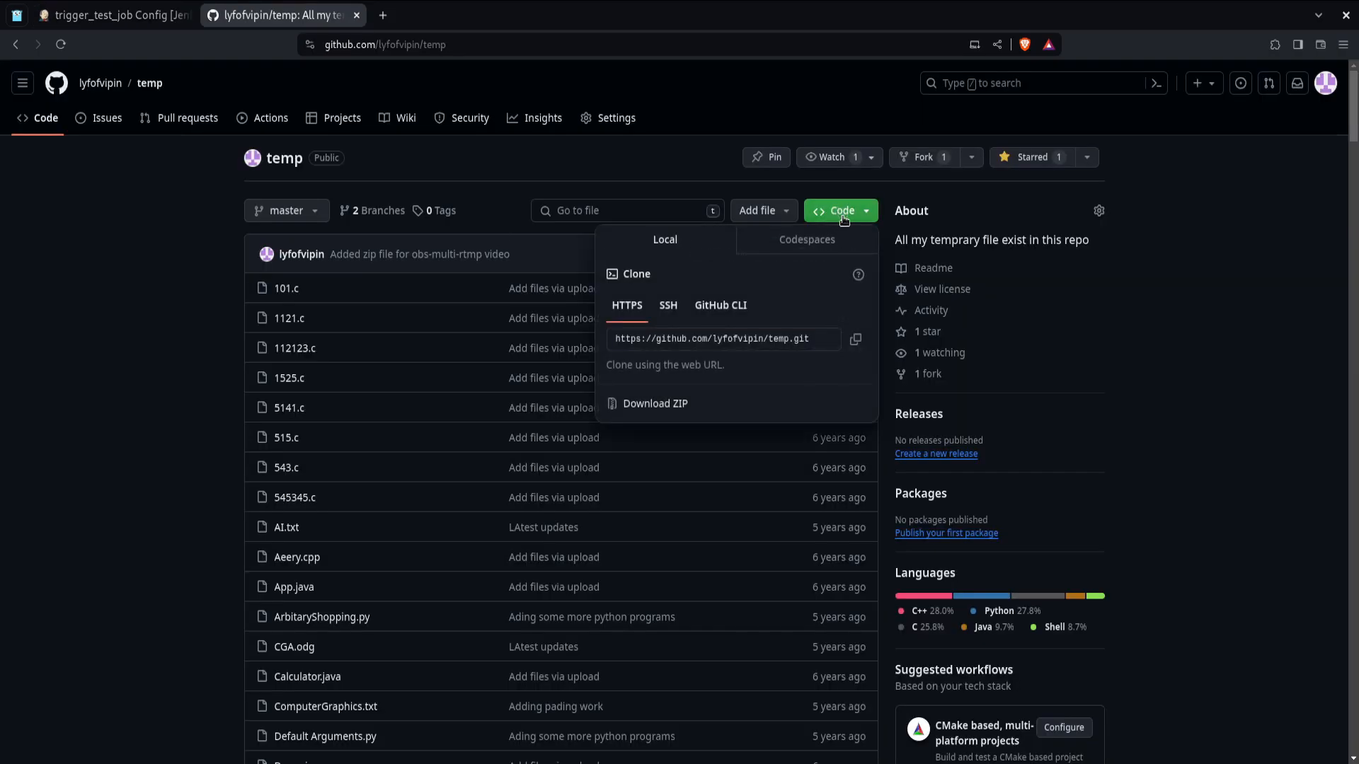
left_click(856, 342)
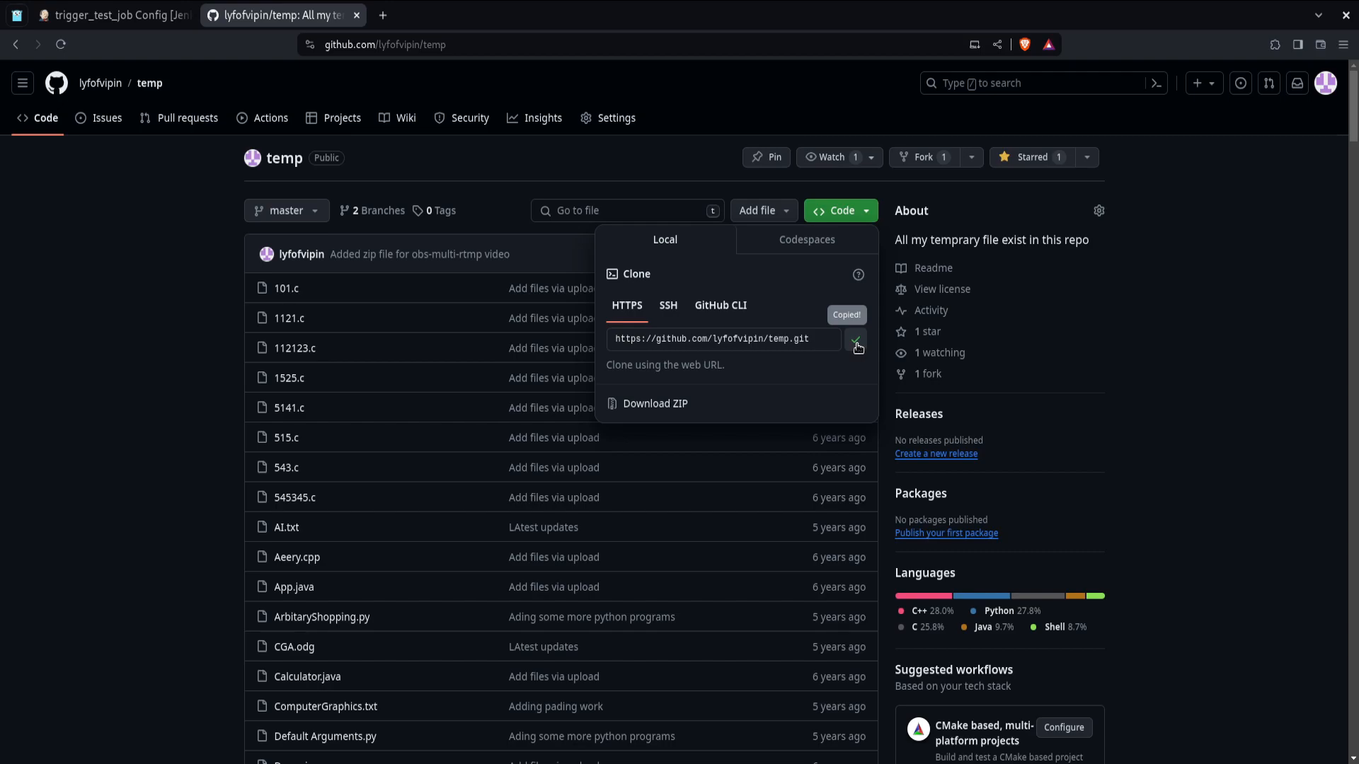
key("ctrl+shift+Tab")
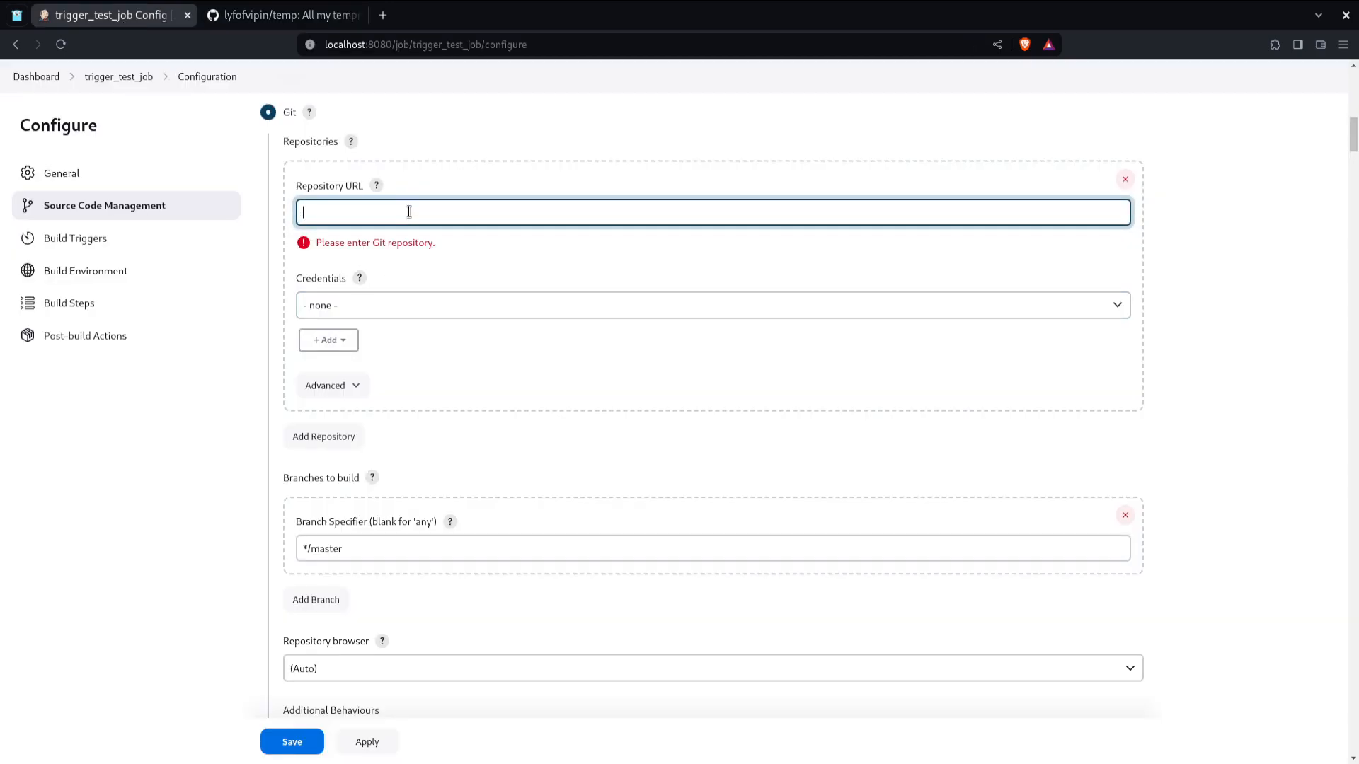
key("ctrl+v")
left_click(505, 264)
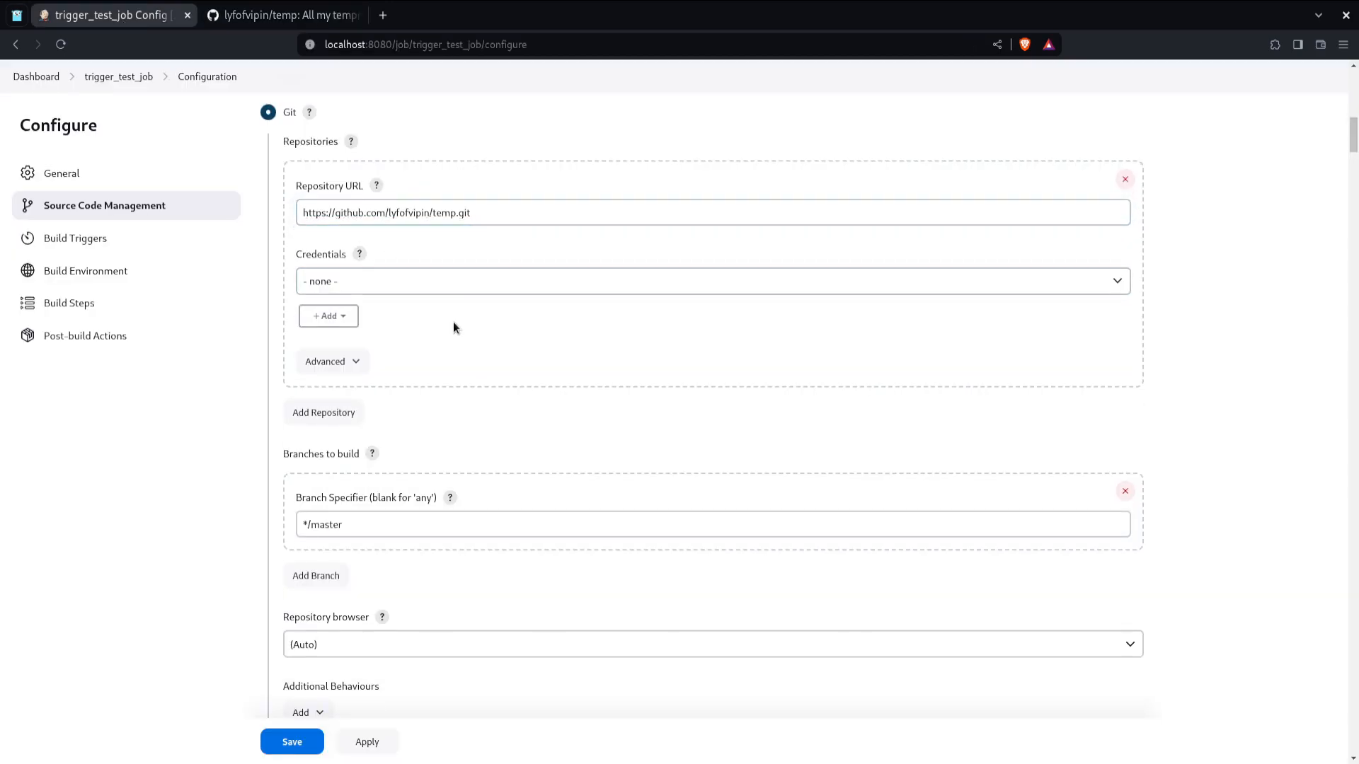
Step: Review the */master branch specifier, repository browser and additional behaviours options, then save the job configuration
double_click(327, 524)
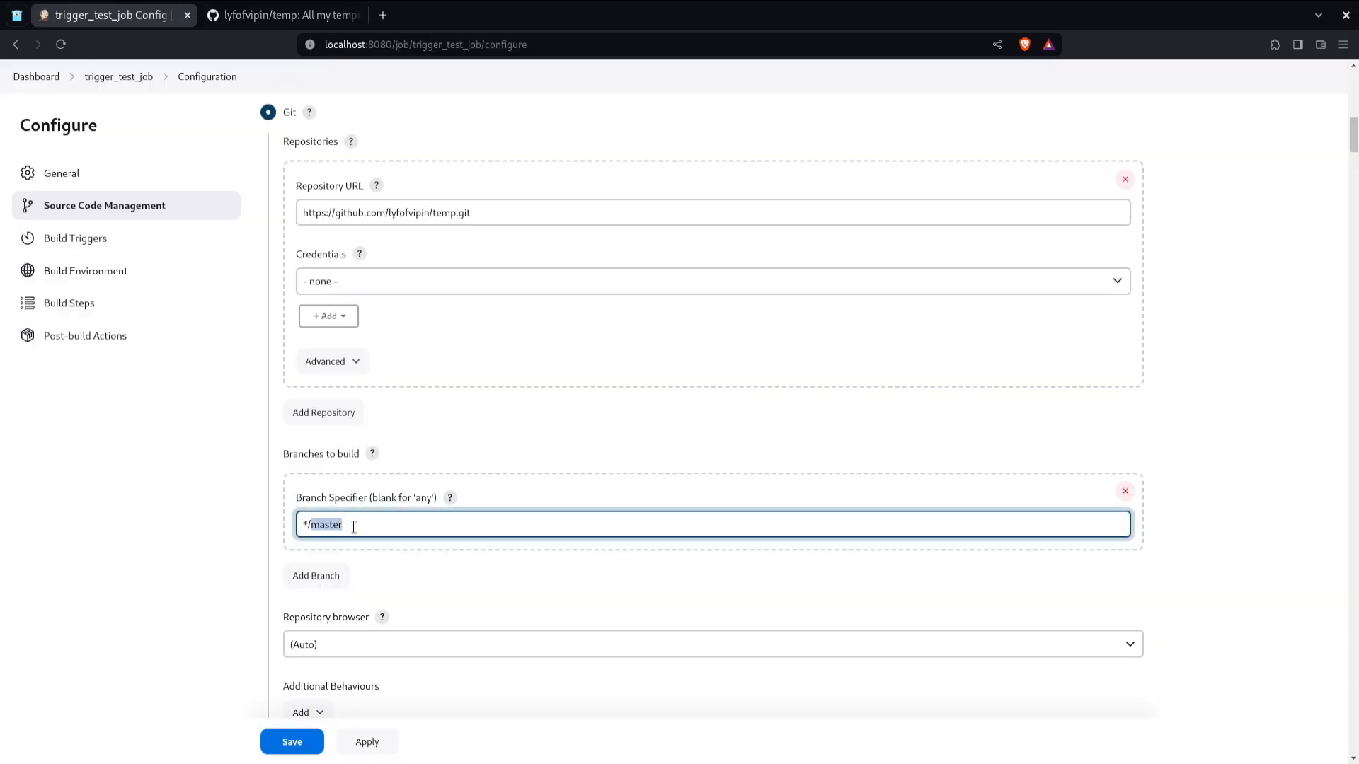
left_click_drag(353, 527, 298, 527)
scroll(514, 519, "down", 3)
left_click(316, 467)
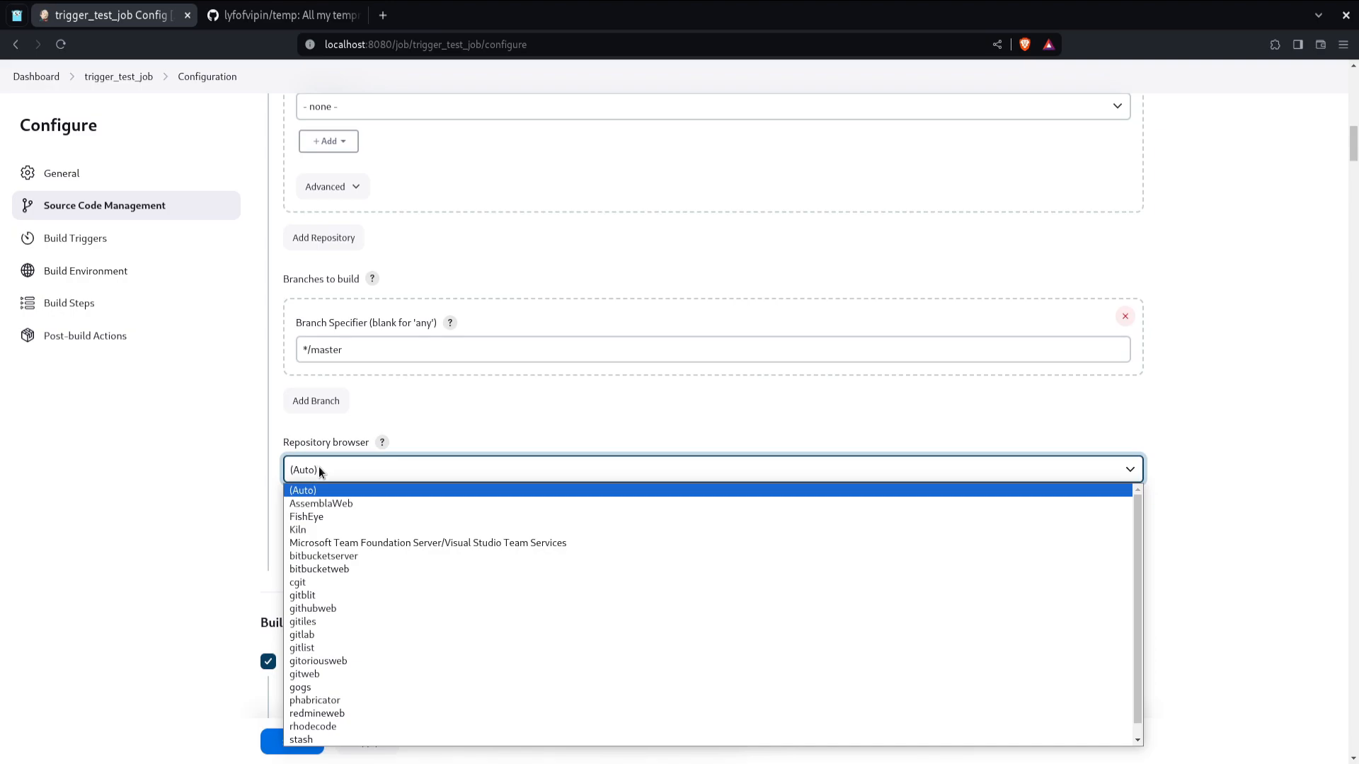
left_click(318, 469)
left_click(312, 539)
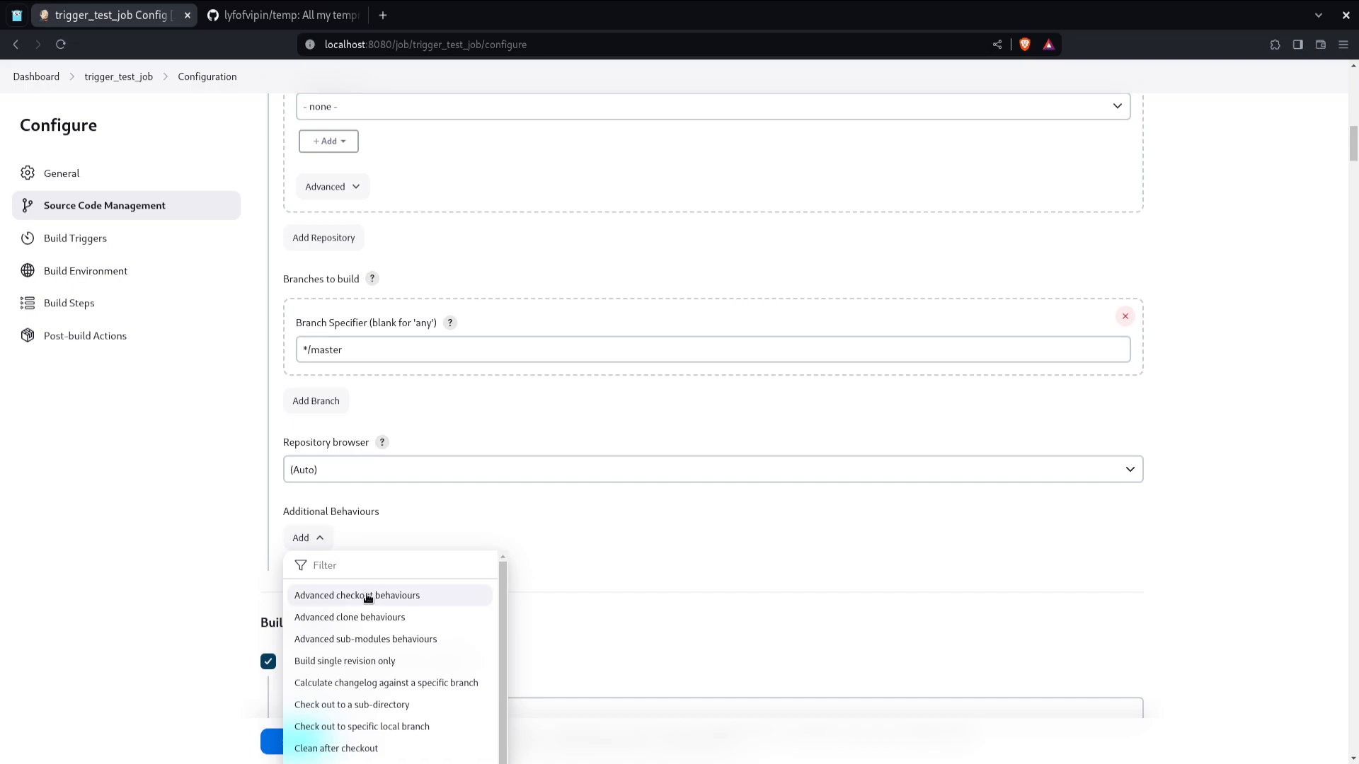
left_click(439, 517)
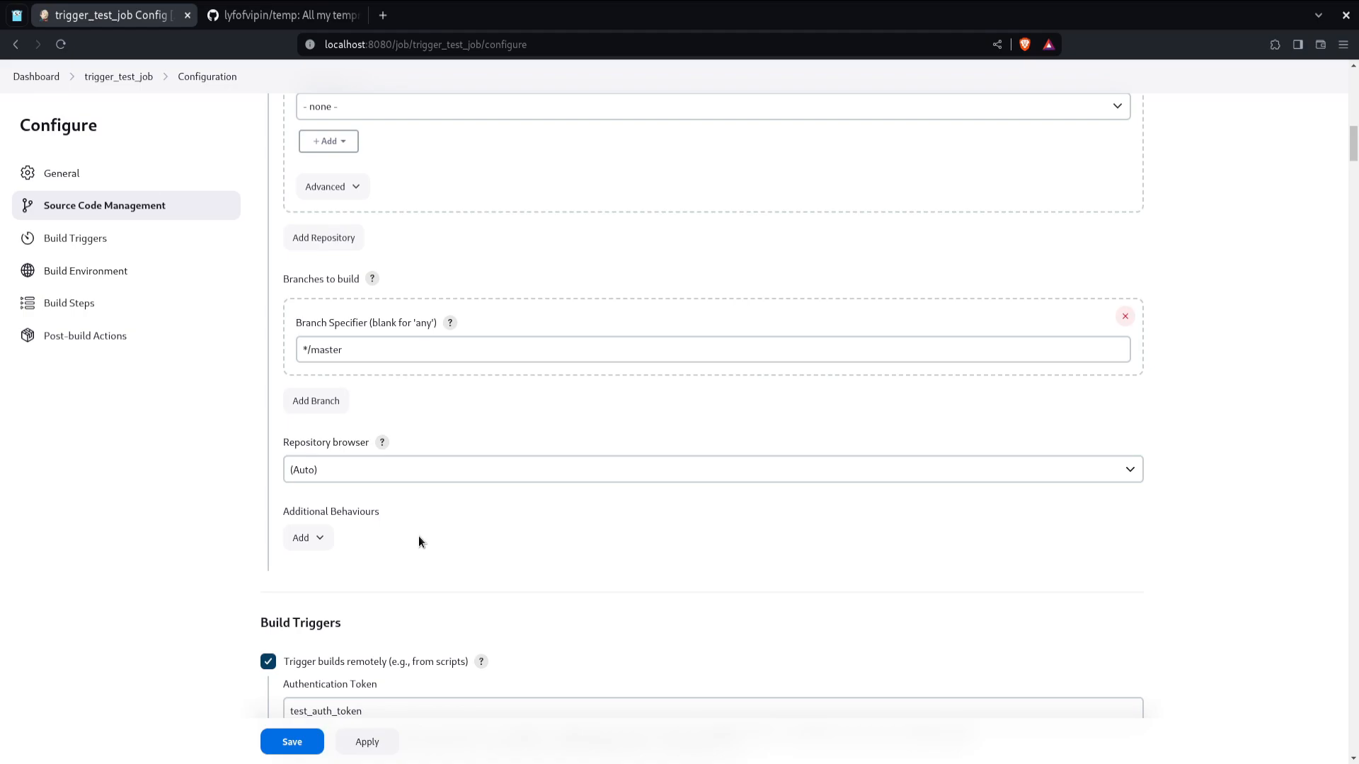
left_click(292, 740)
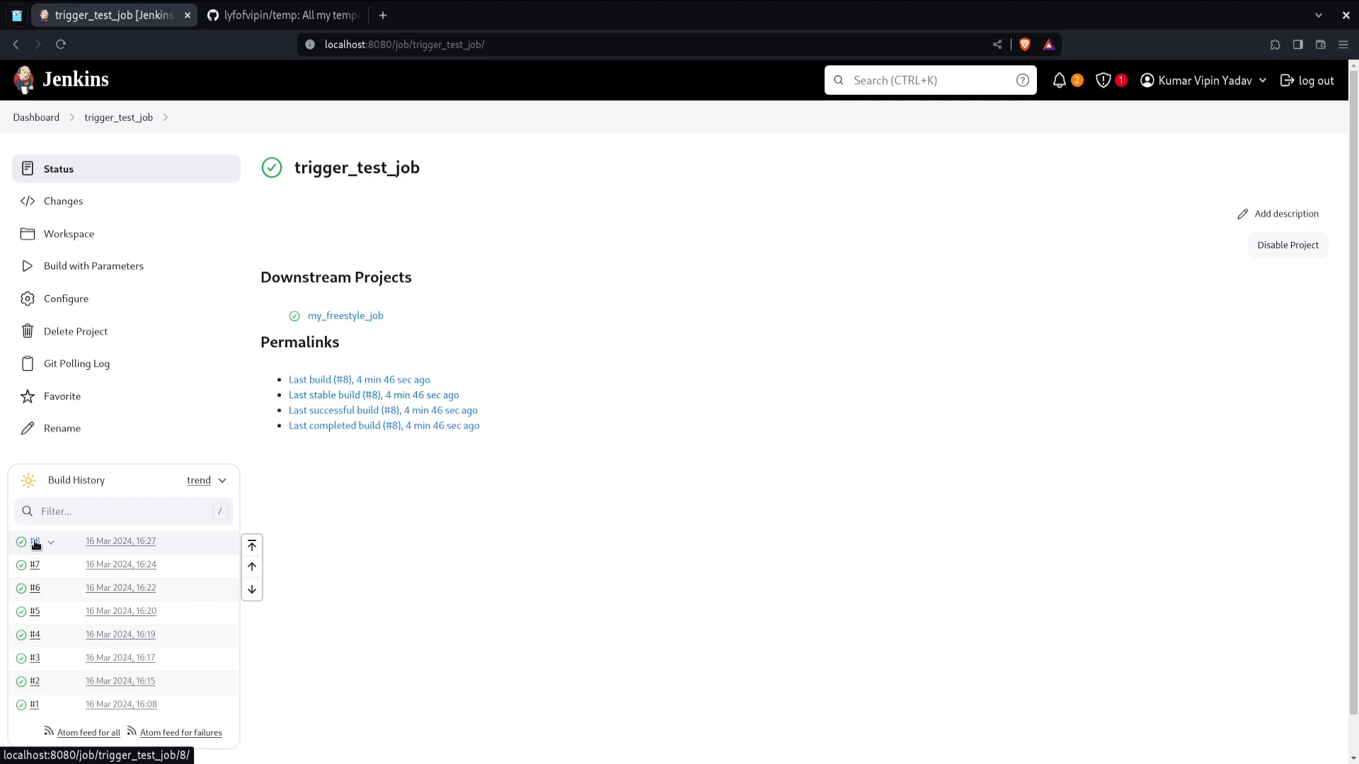
Step: On GitHub, add a '// Test changes' line to 545345.c and commit it directly to master
left_click(283, 15)
left_click(177, 428)
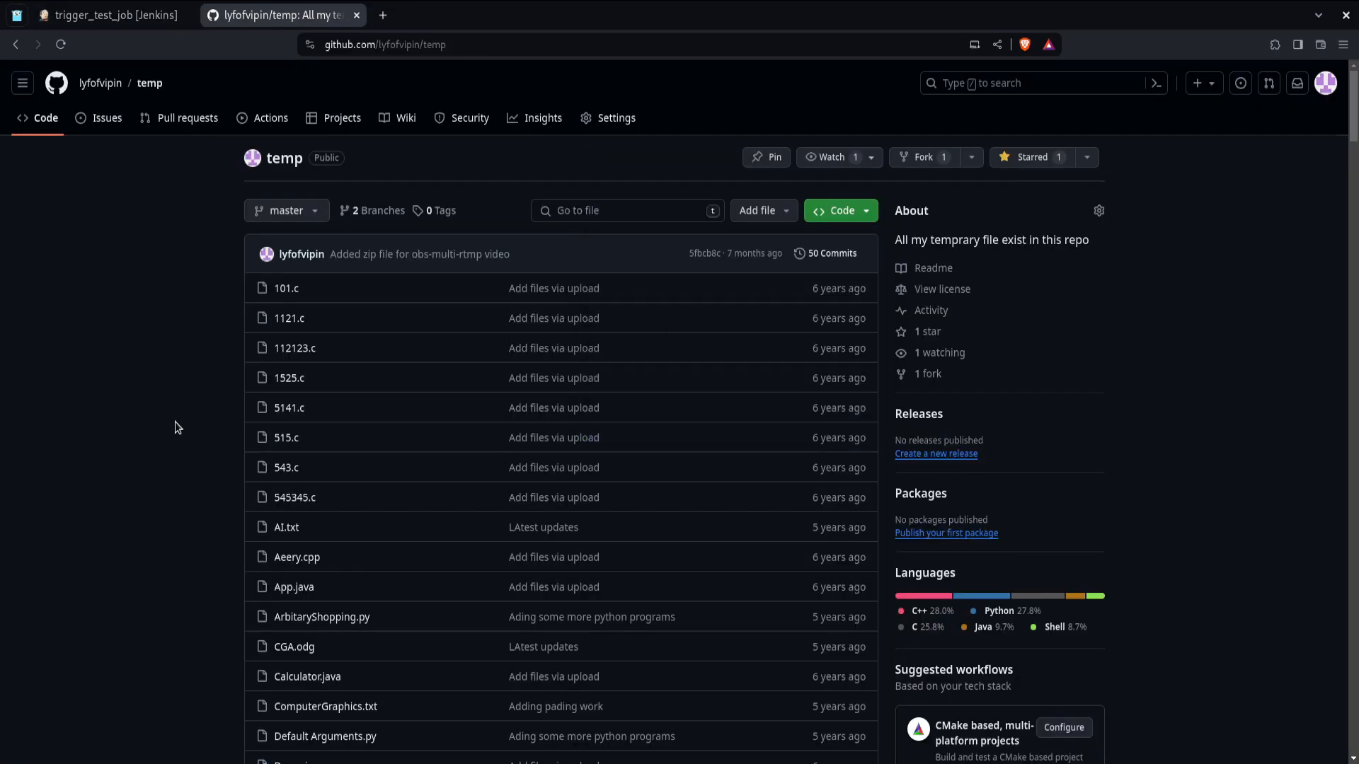
left_click(292, 498)
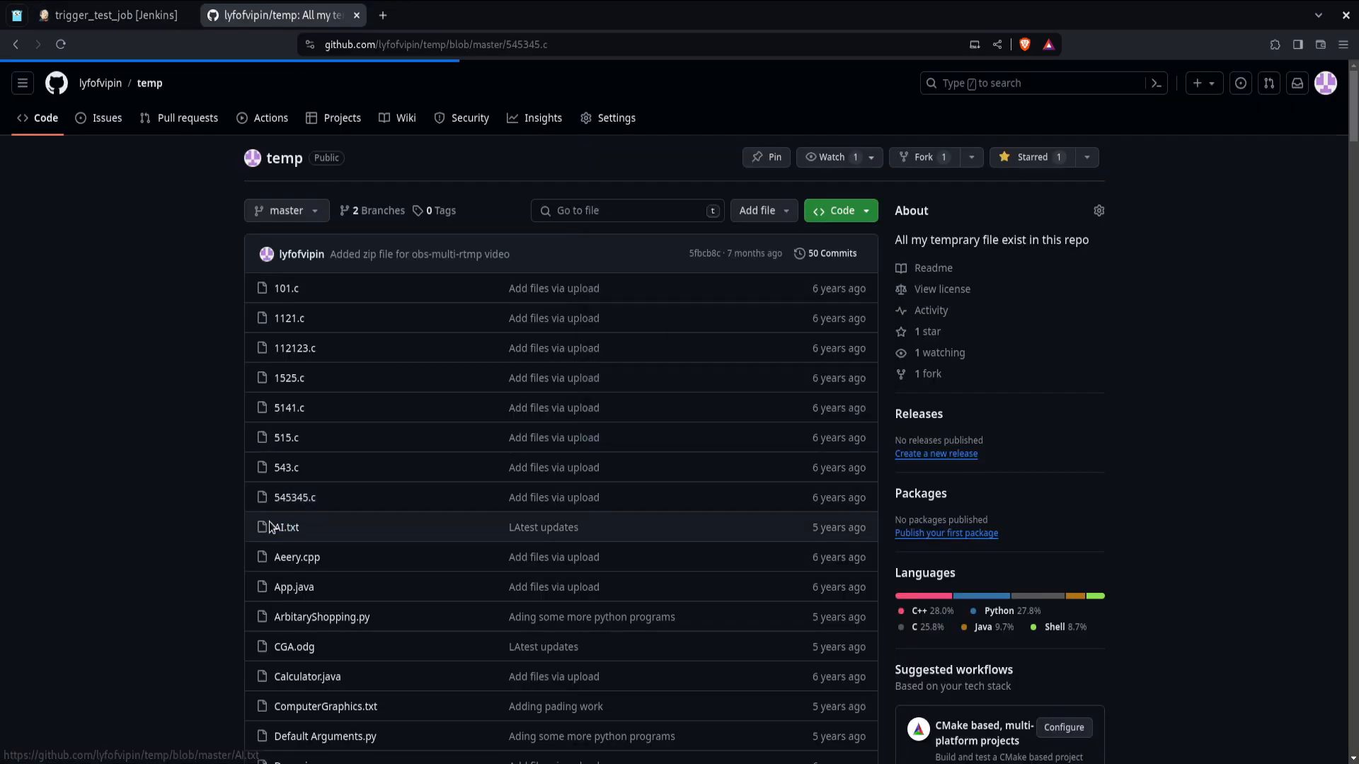
type("st changes")
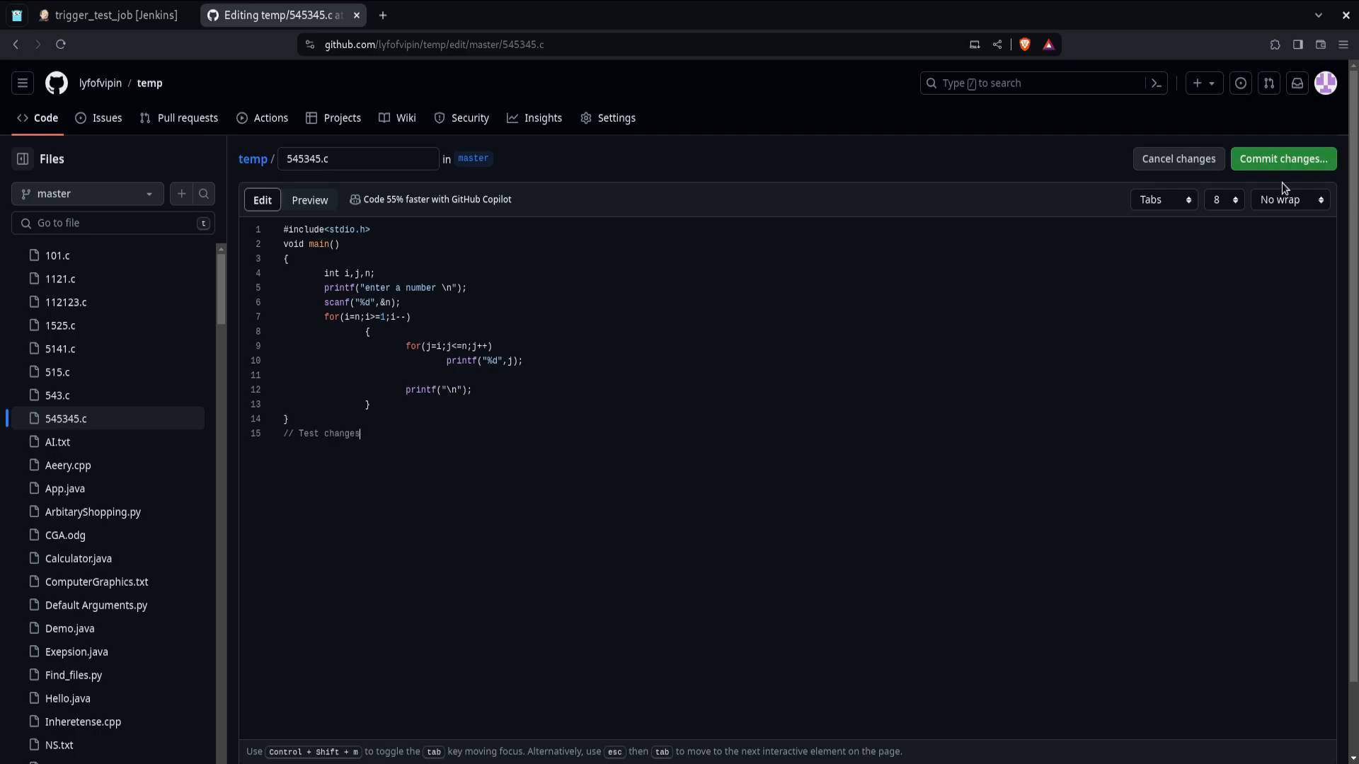
left_click_drag(517, 465, 410, 362)
left_click(846, 312)
left_click(1268, 159)
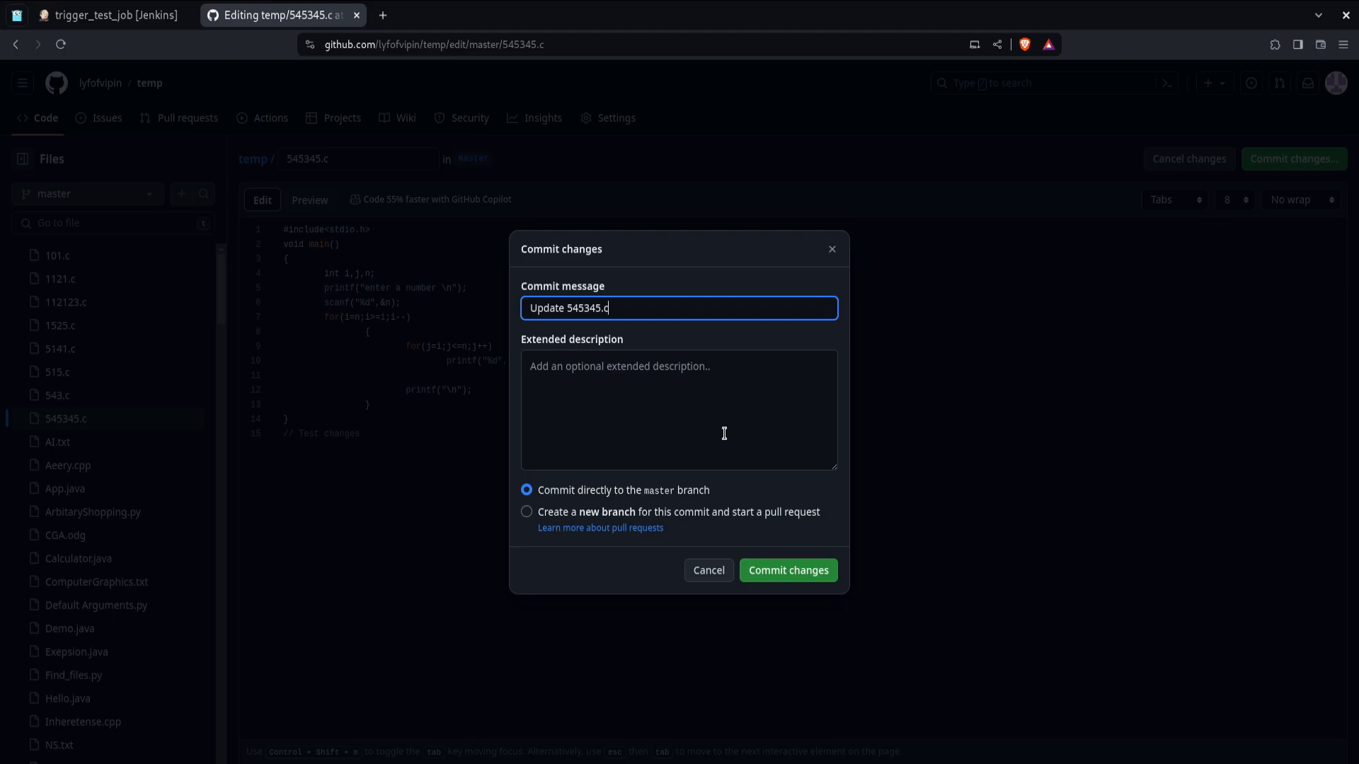
left_click(803, 566)
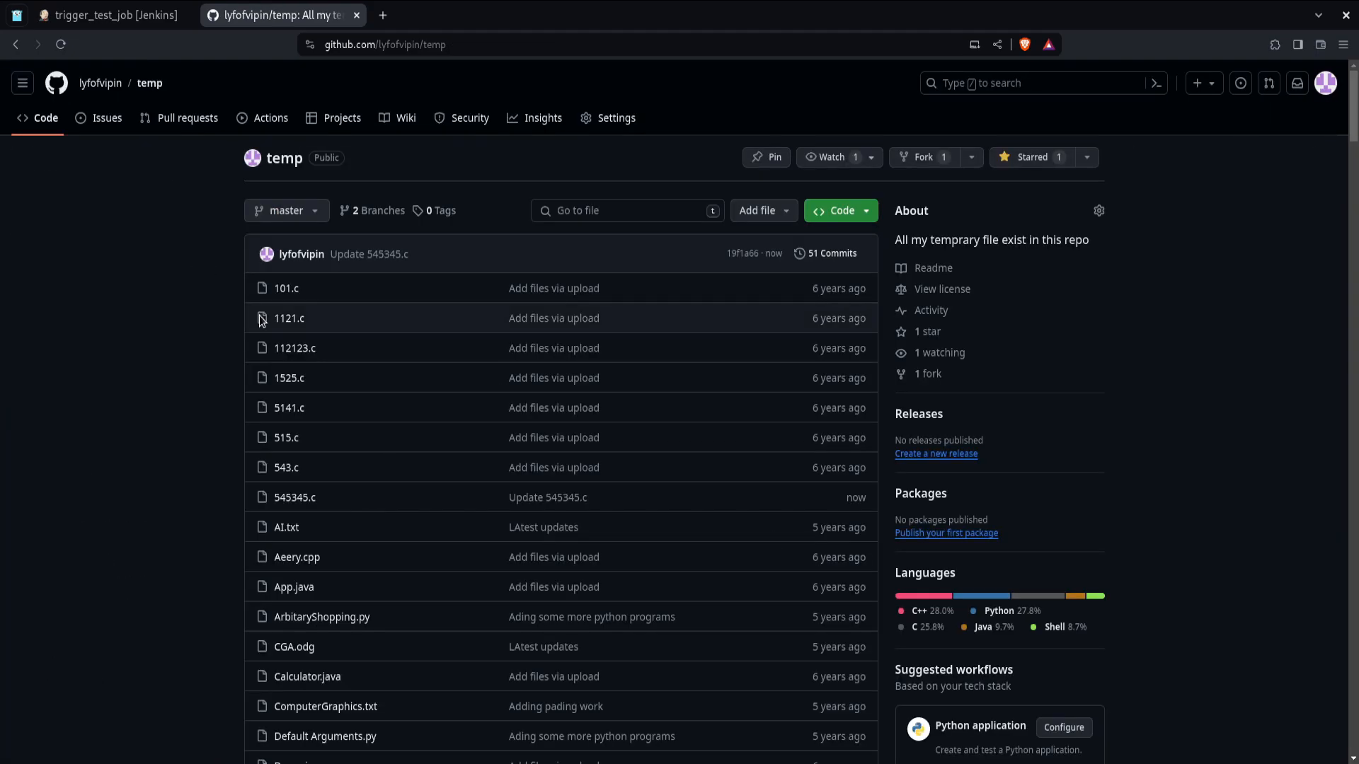
Step: Refresh trigger_test_job and open build #9's console output to check that an SCM change started it
left_click(94, 21)
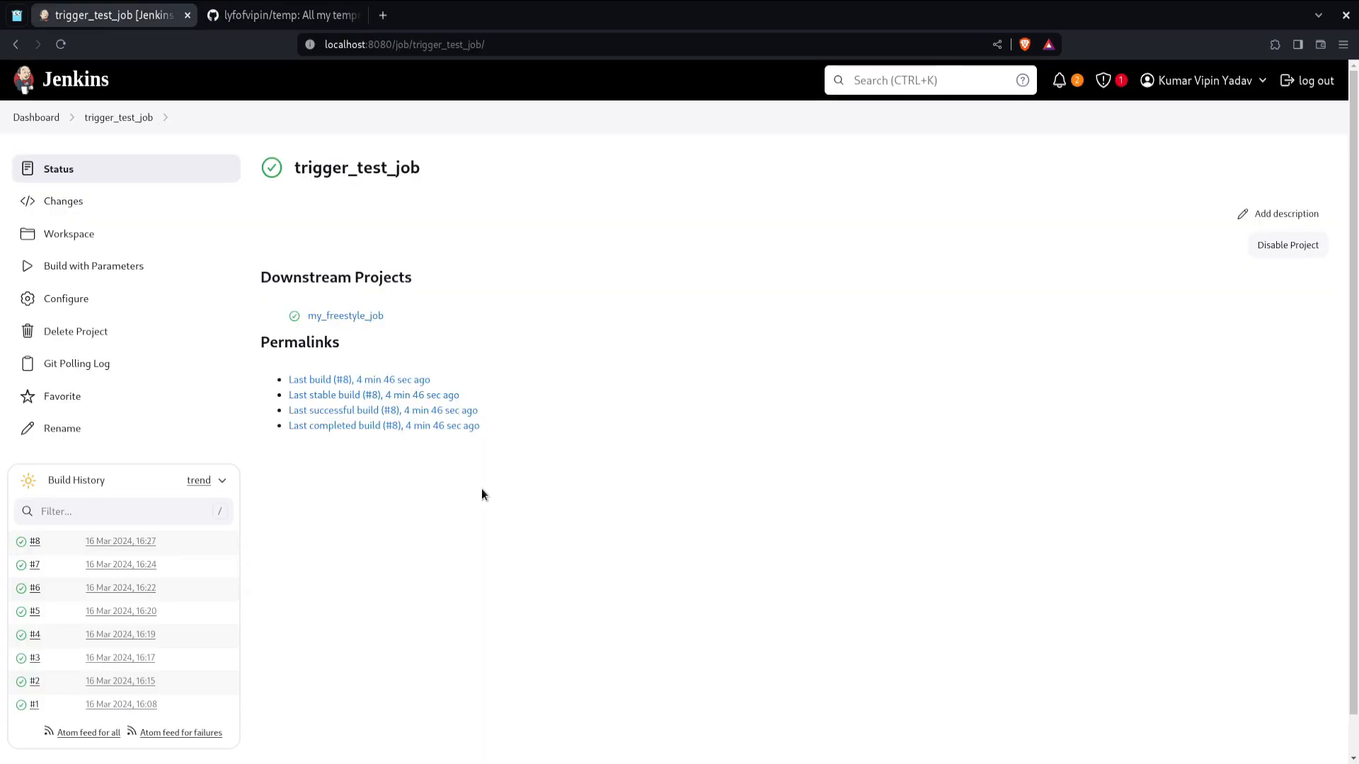
left_click(62, 44)
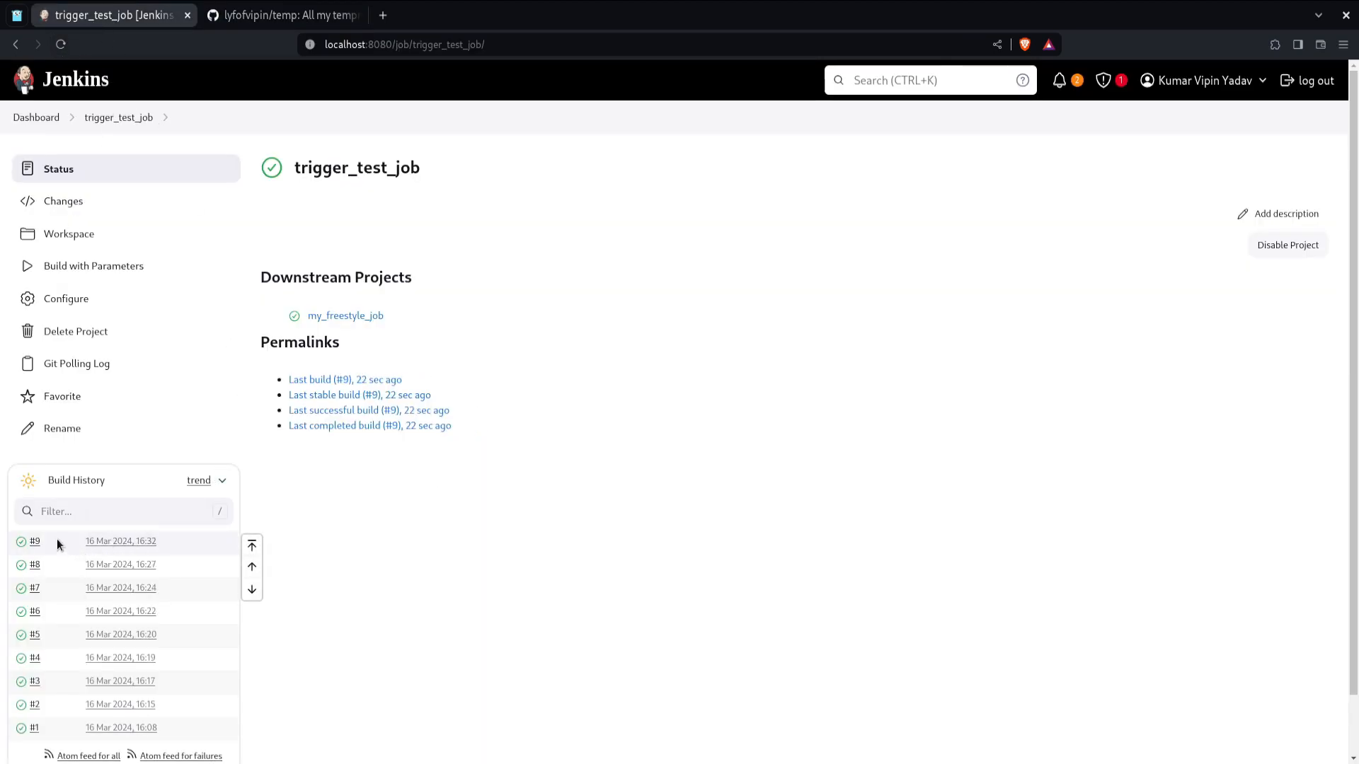
left_click(35, 542)
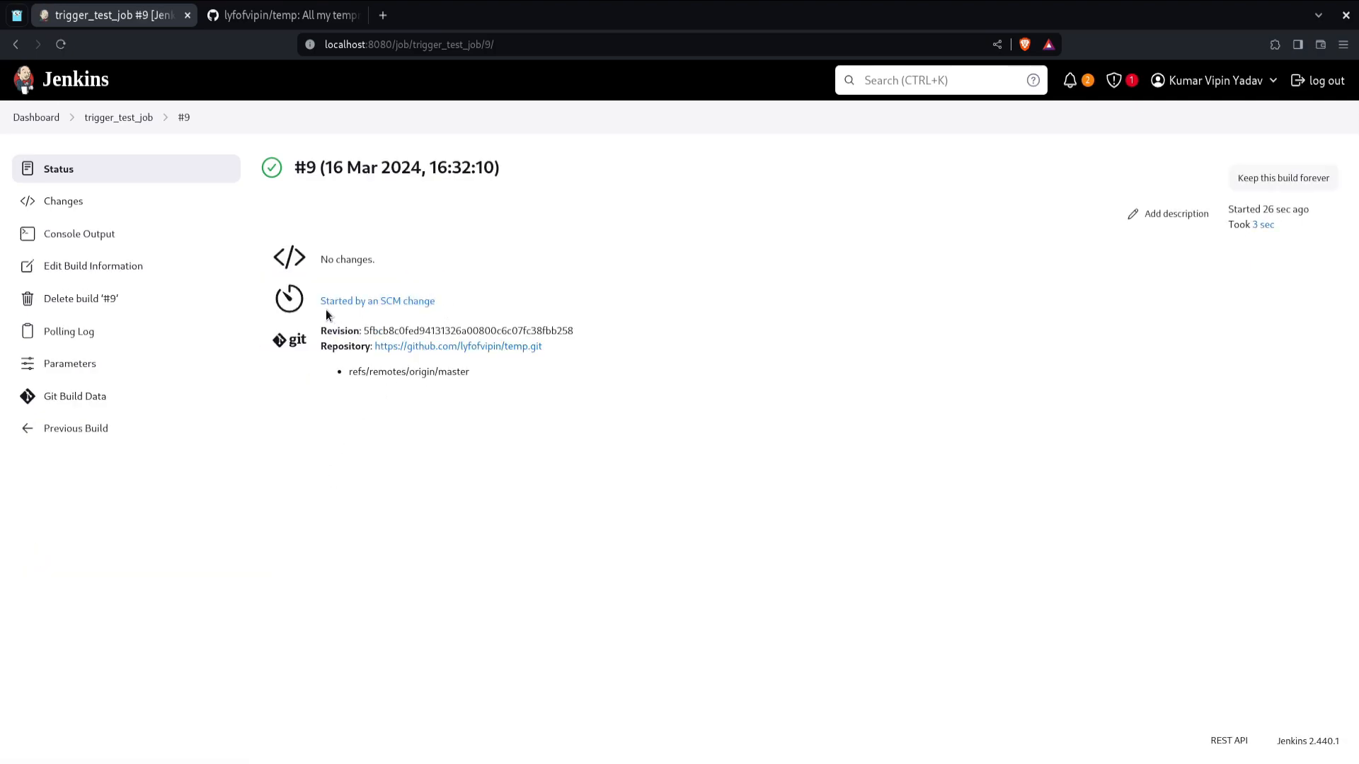
left_click(137, 233)
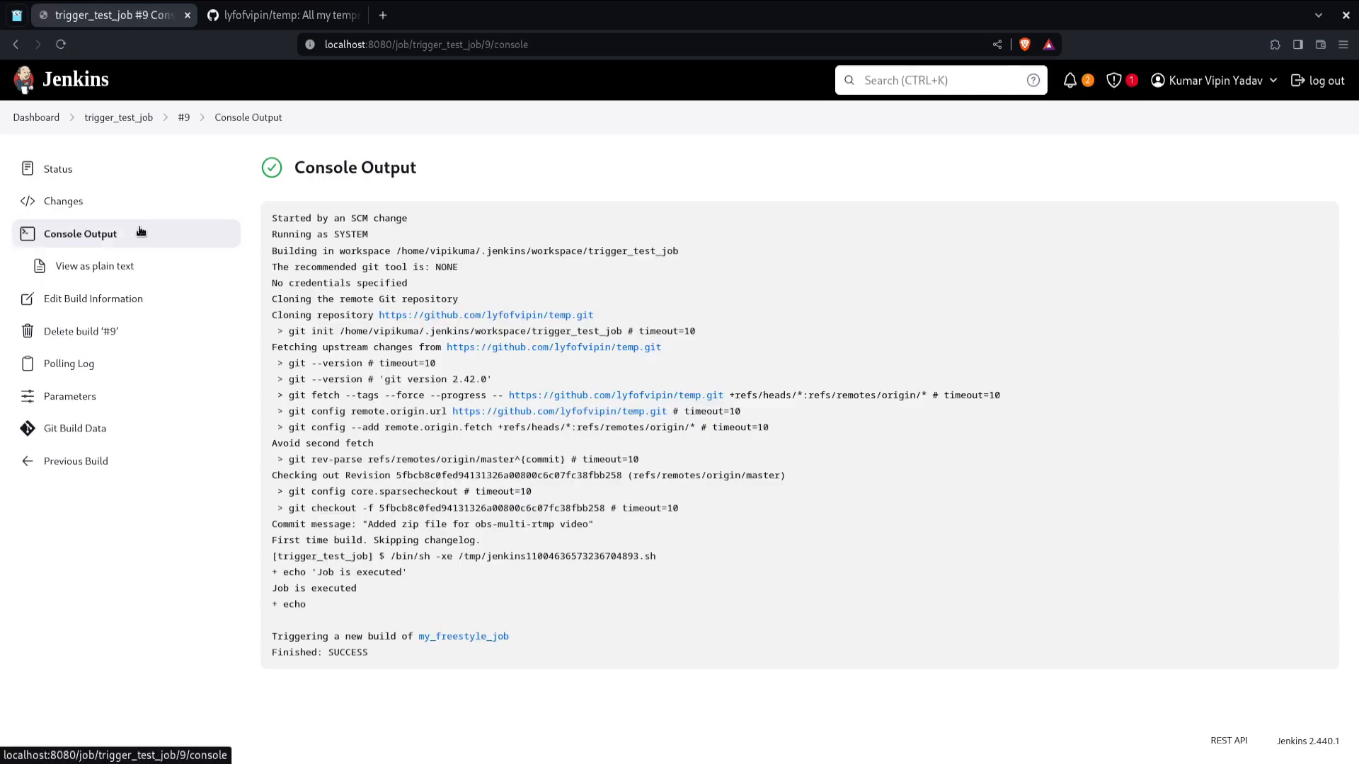
double_click(351, 221)
triple_click(352, 221)
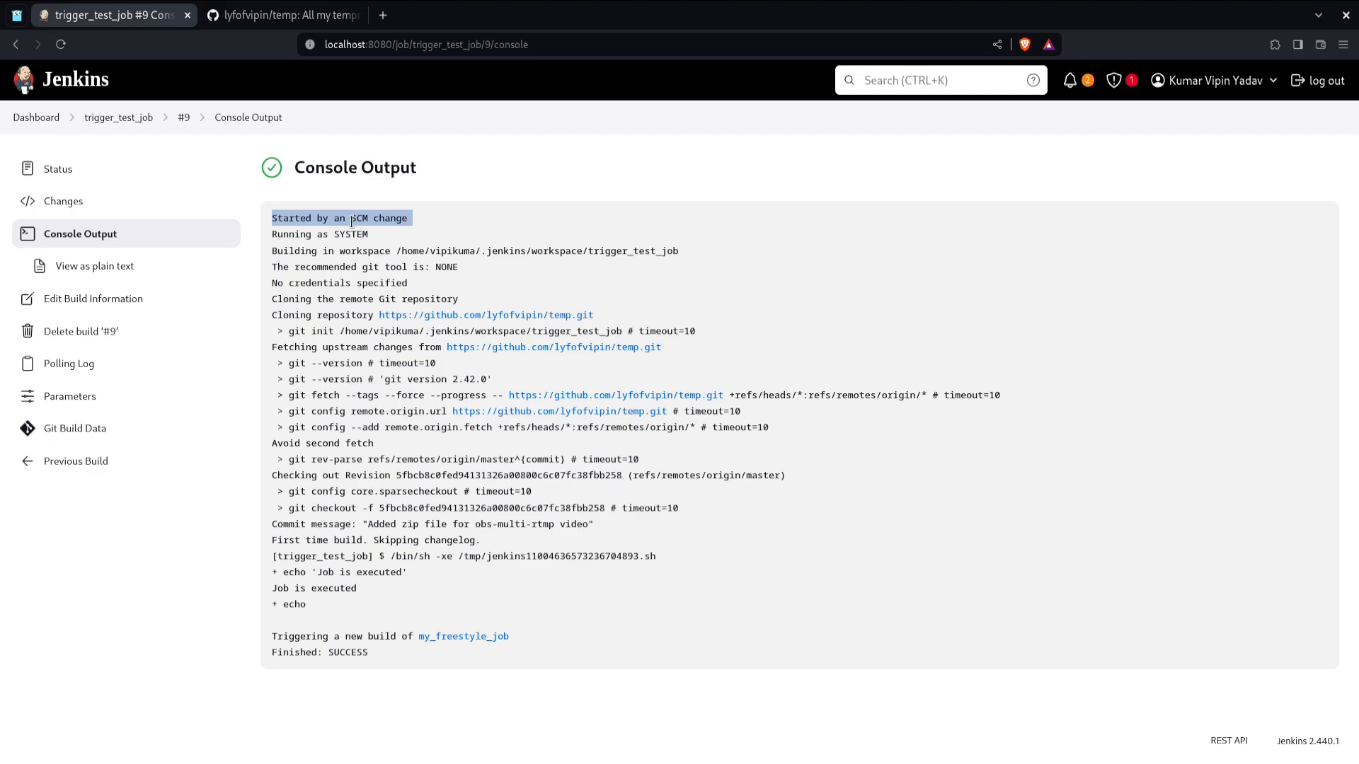
Step: Examine build #9's git cloning commands in the console output and its Git Build Data revision
triple_click(355, 317)
mouse_move(355, 317)
left_mouse_down()
mouse_move(569, 314)
mouse_move(715, 370)
mouse_move(790, 430)
left_mouse_up()
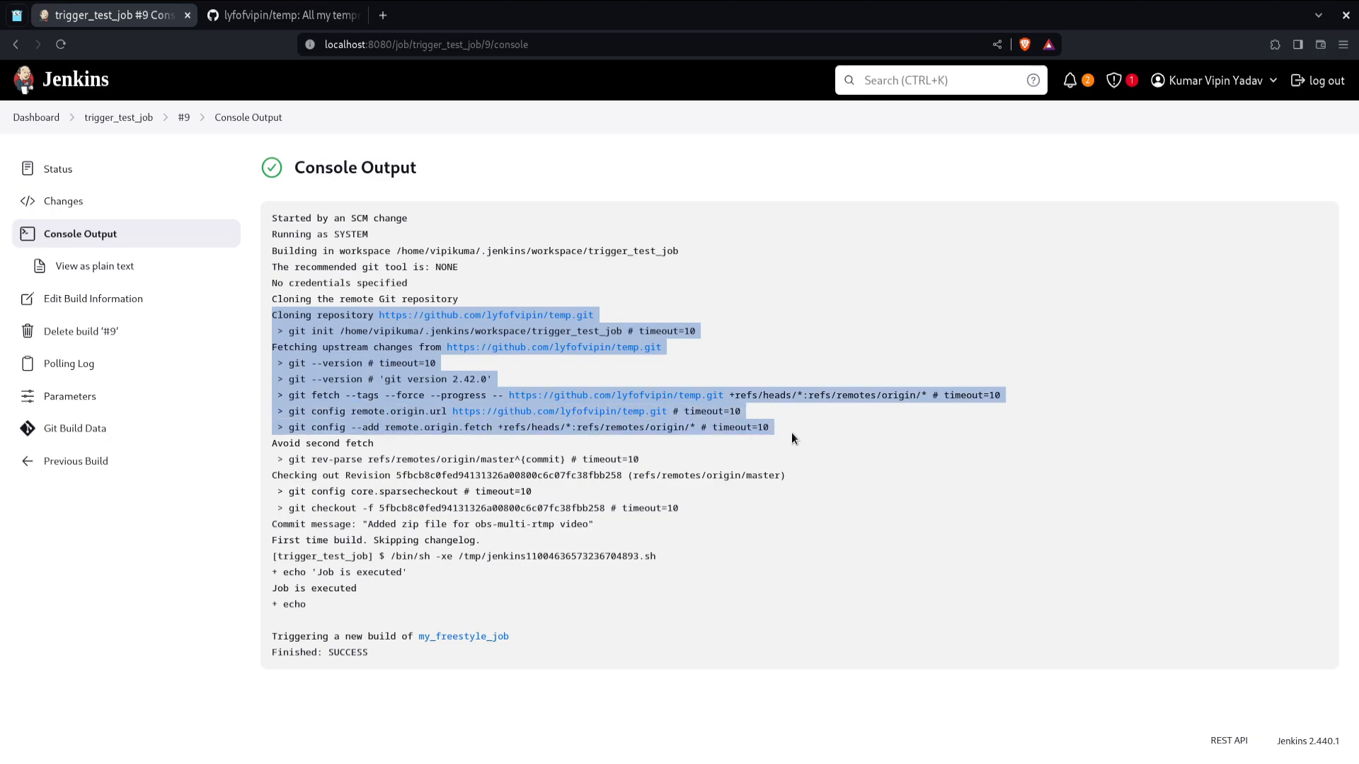
left_click(800, 437)
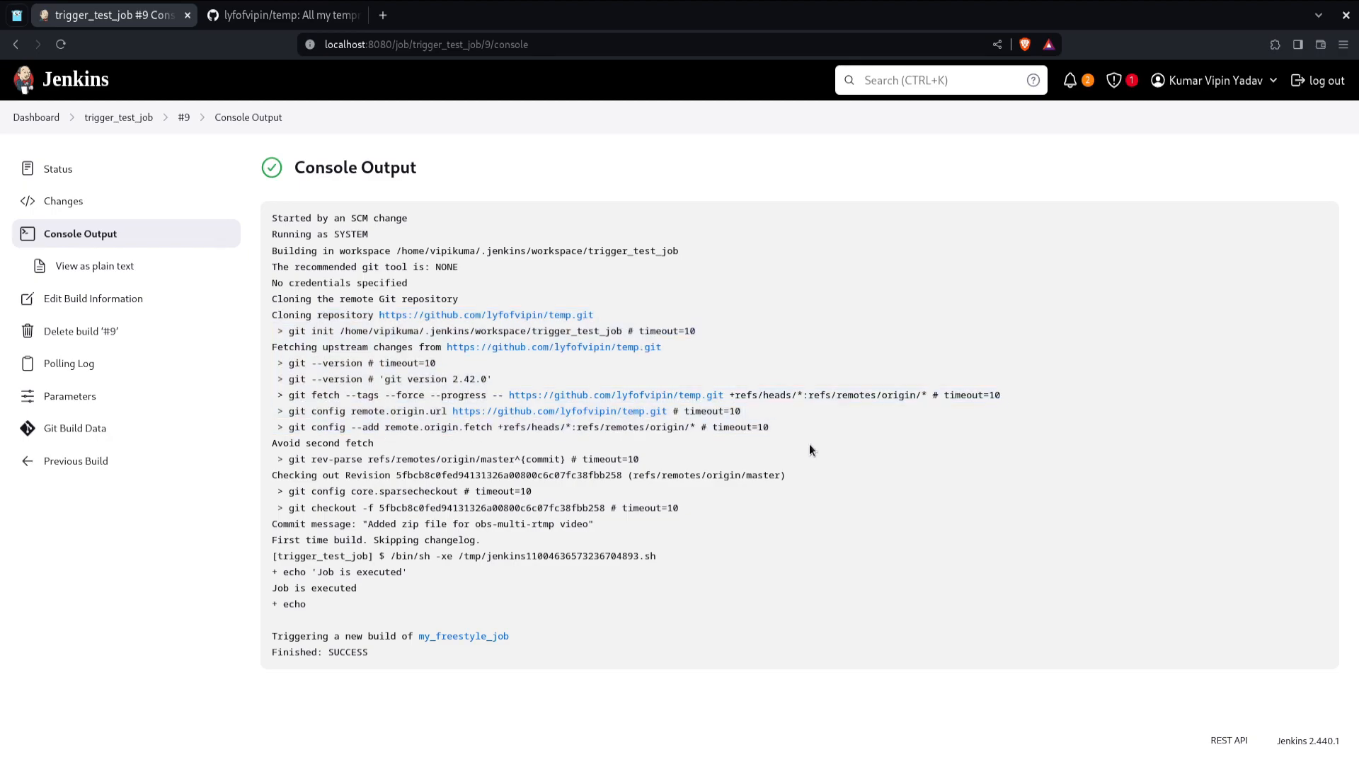
left_click(98, 438)
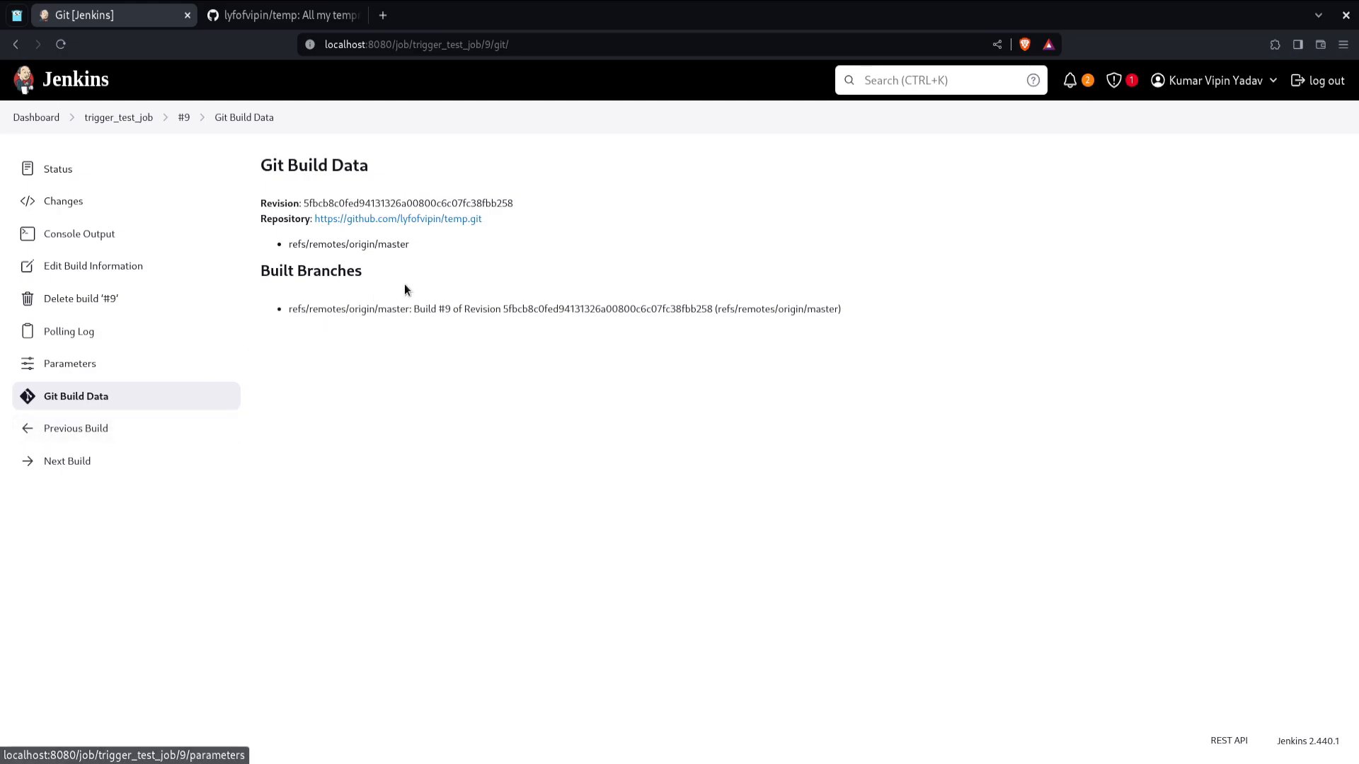
double_click(425, 203)
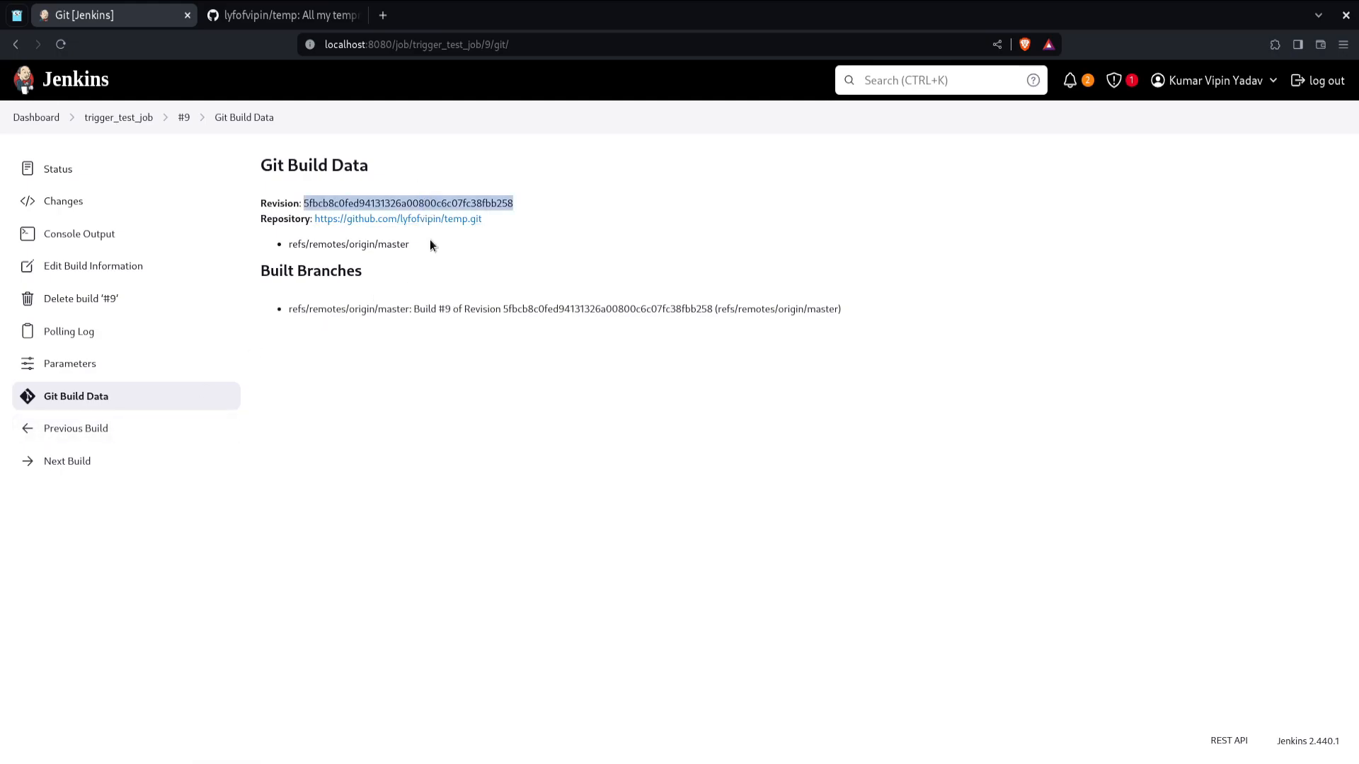
Step: Return to the job configuration and toggle Poll SCM's Ignore post-commit hooks option on and back off
key("alt+Left")
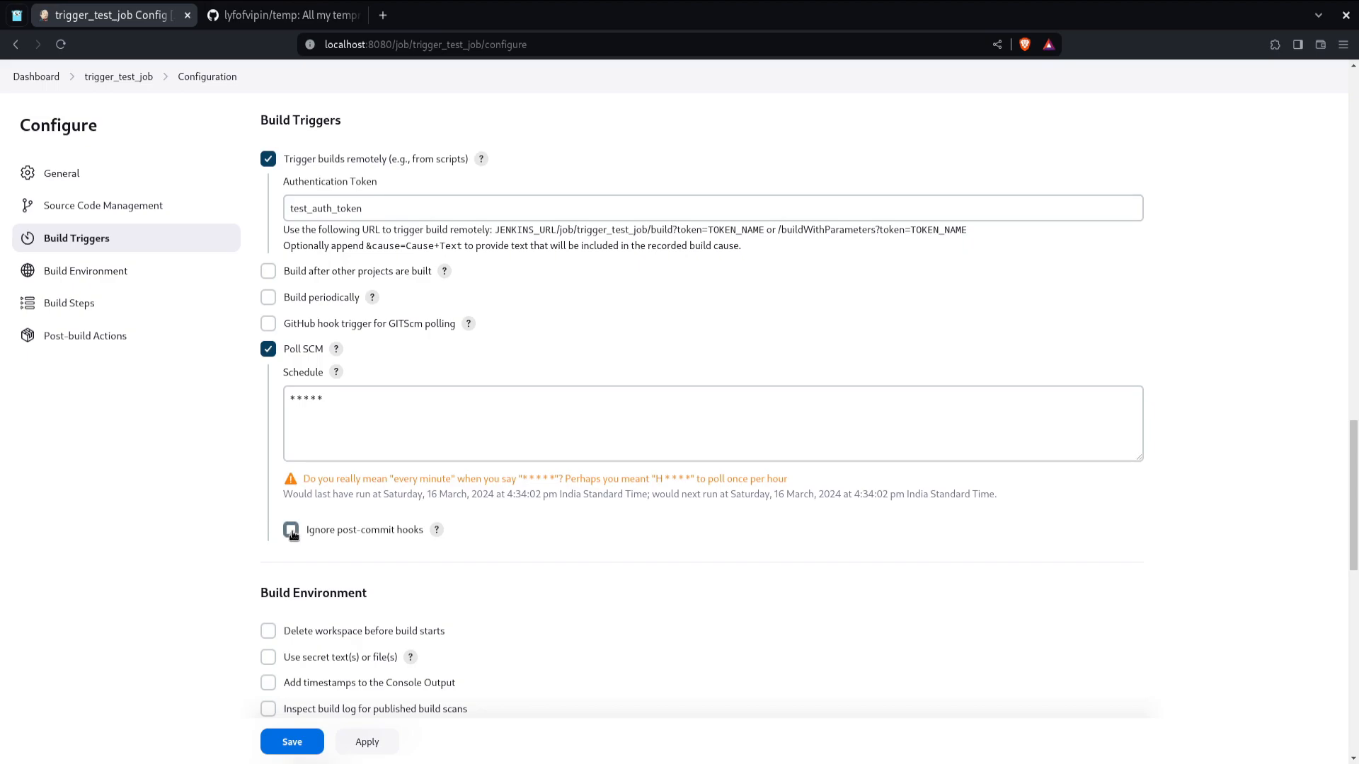
left_click(291, 531)
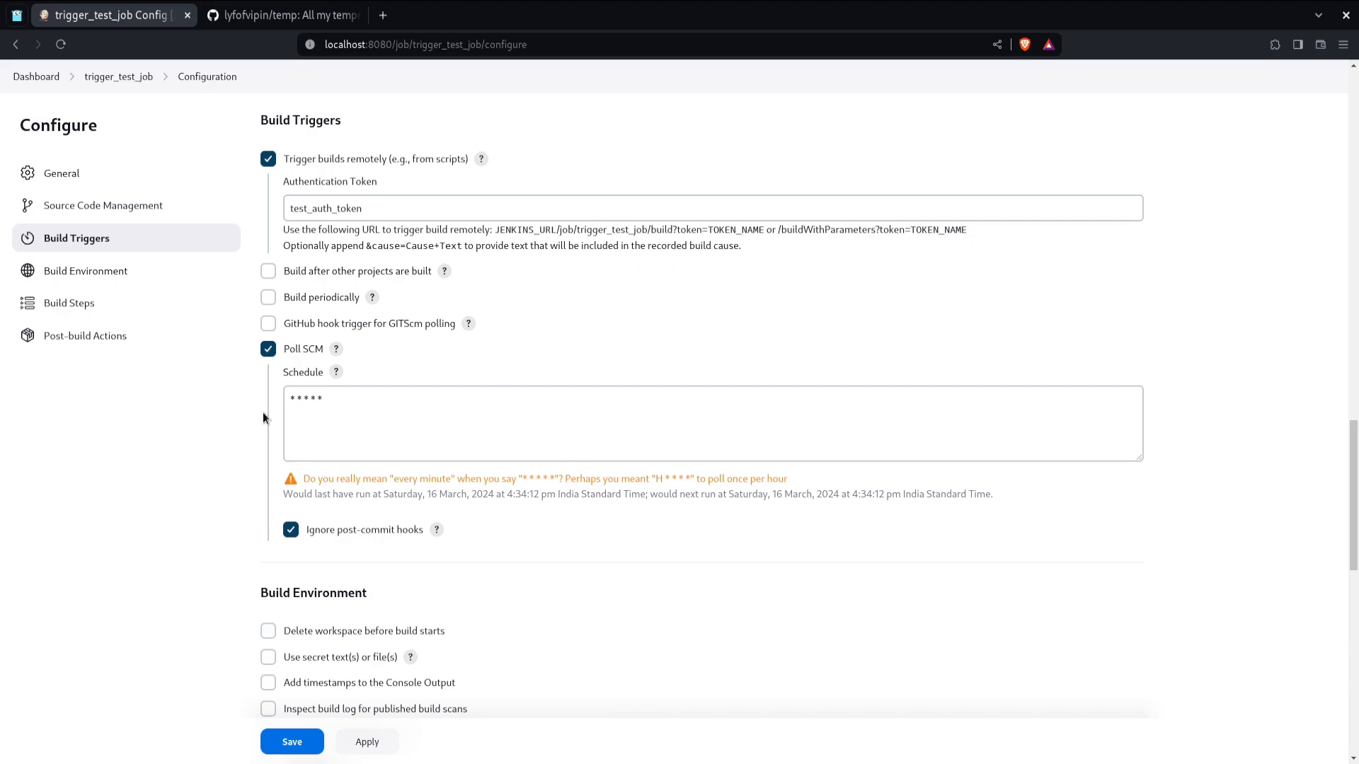
left_click(291, 530)
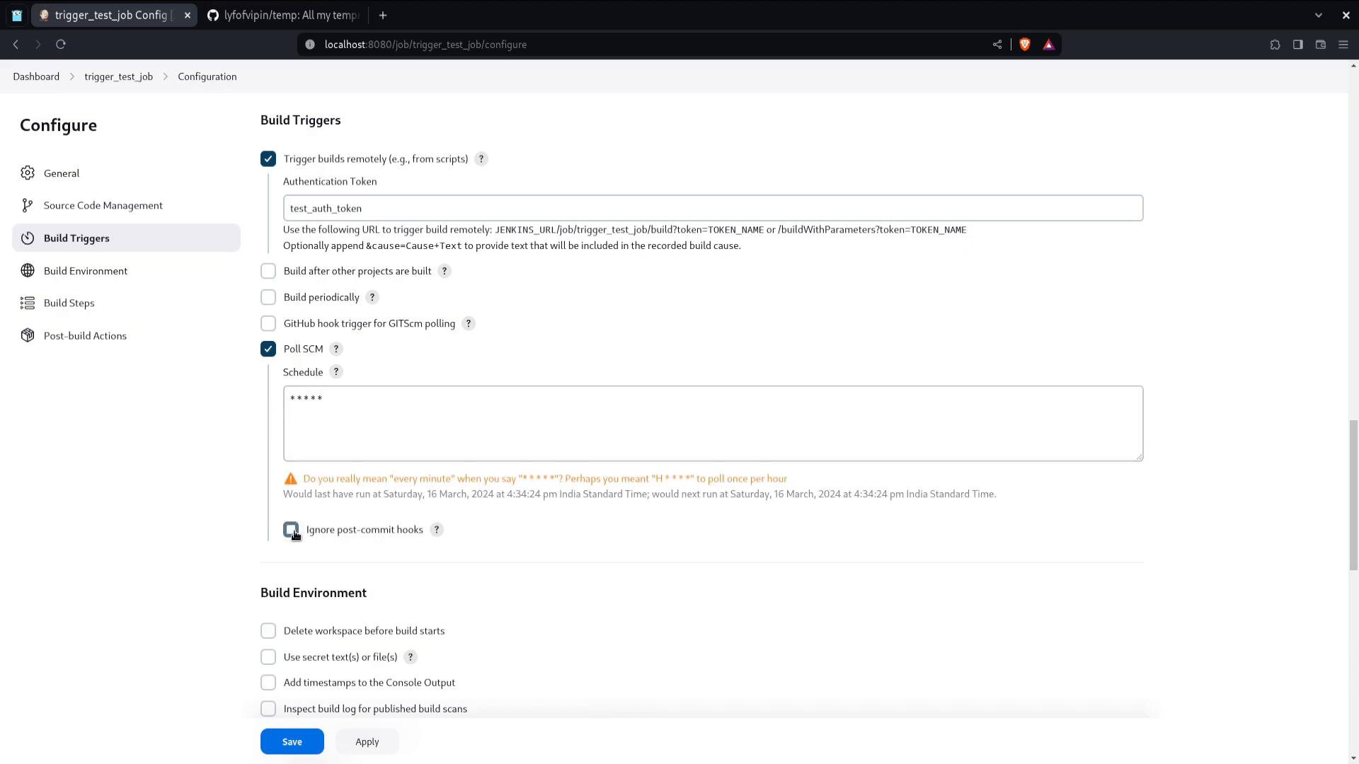